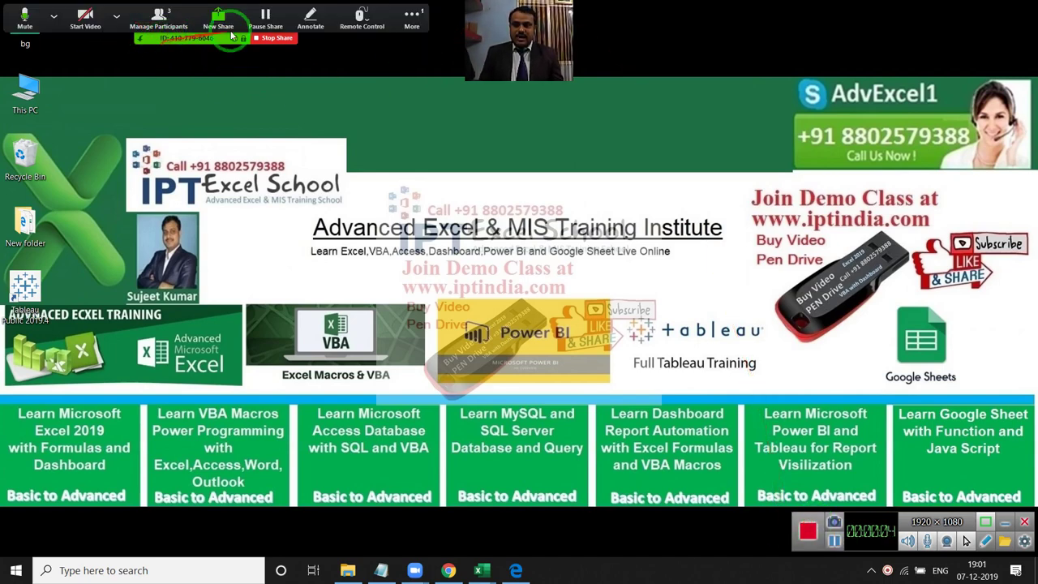
Step: Open and close Zoom's video and camera options several times
left_click(116, 14)
left_click(135, 63)
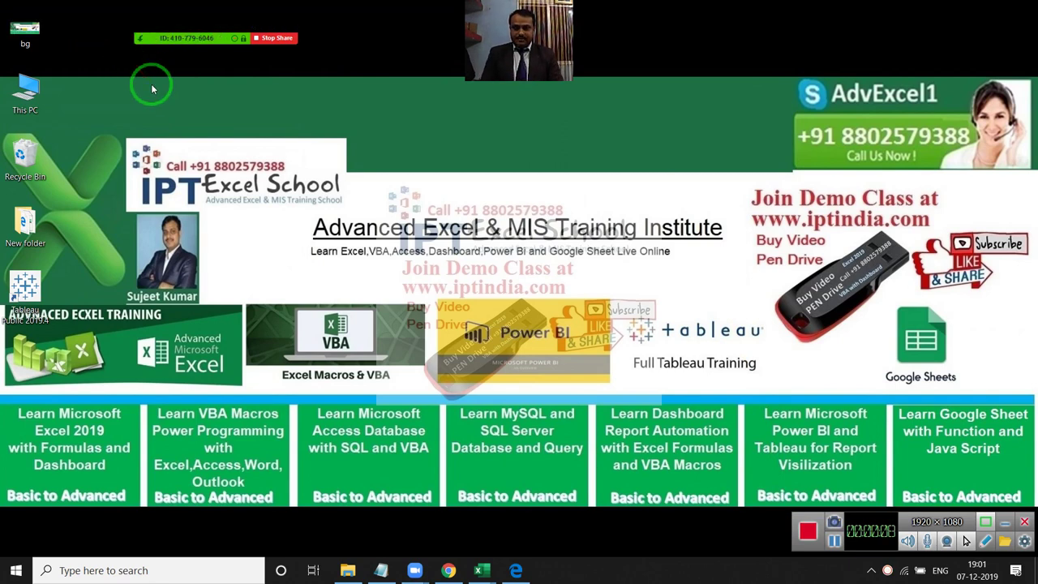
mouse_move(195, 37)
left_click(116, 15)
left_click(86, 17)
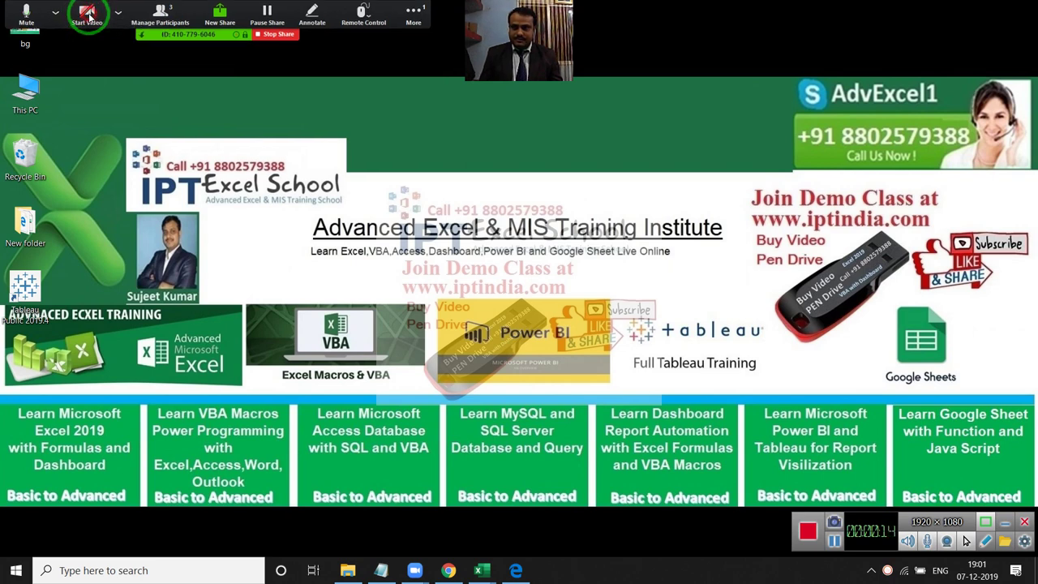
left_click(116, 15)
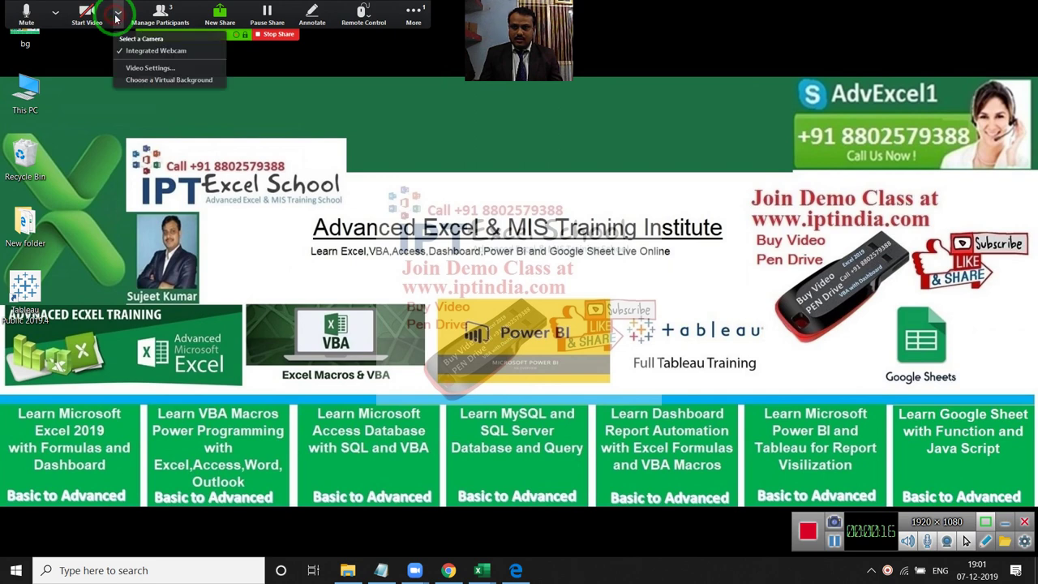
left_click(121, 81)
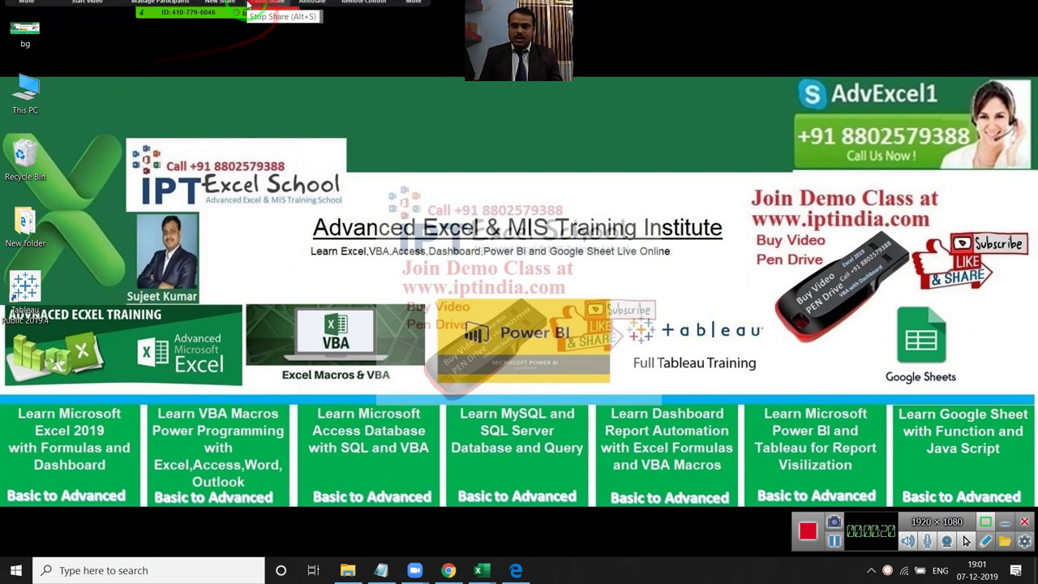
left_click(88, 13)
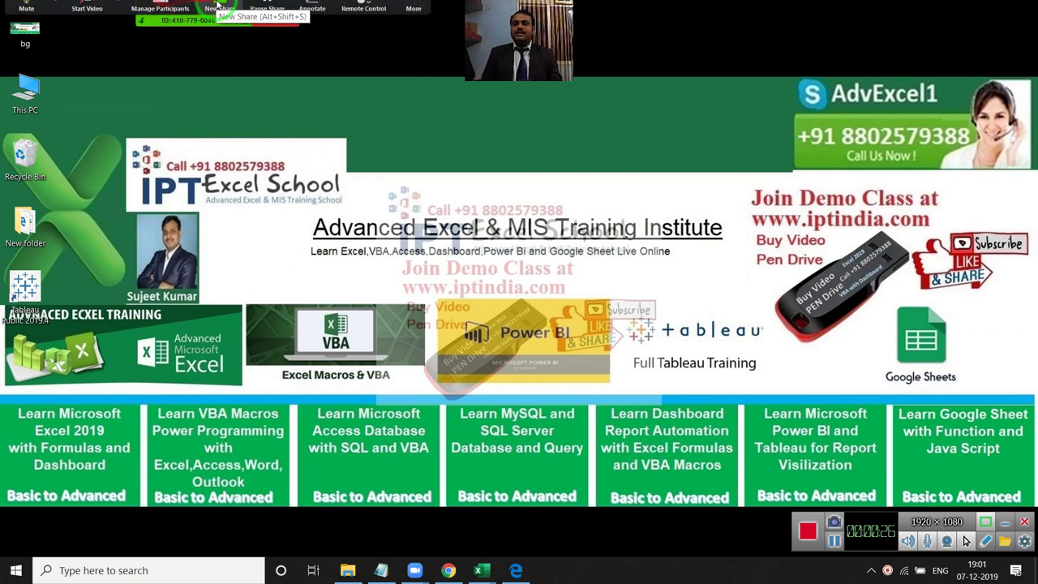
left_click(117, 12)
left_click(88, 13)
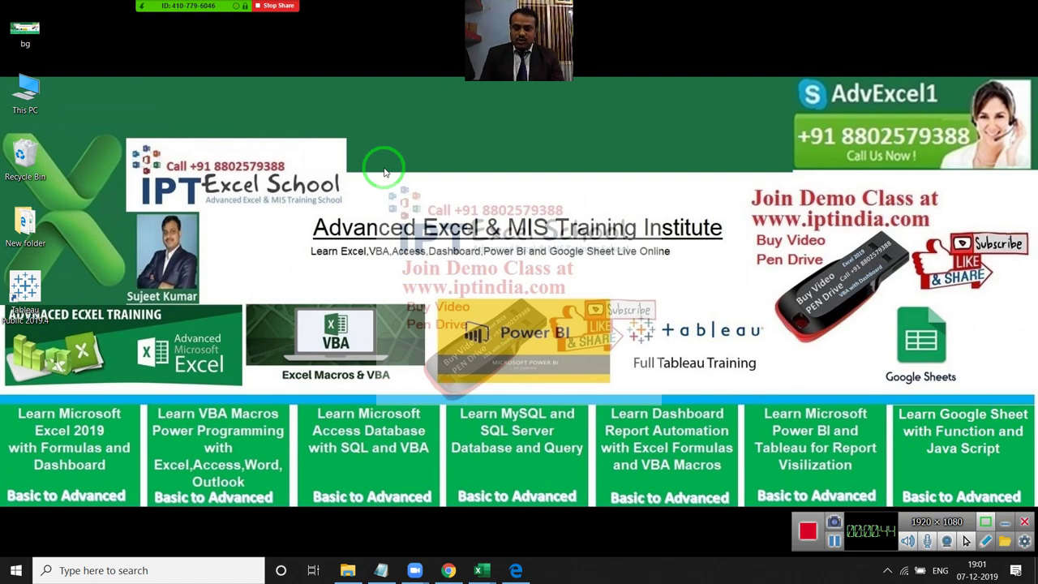
Step: Launch Power BI Desktop from a Start menu search for 'po', then show Zoom's participants list
key("super")
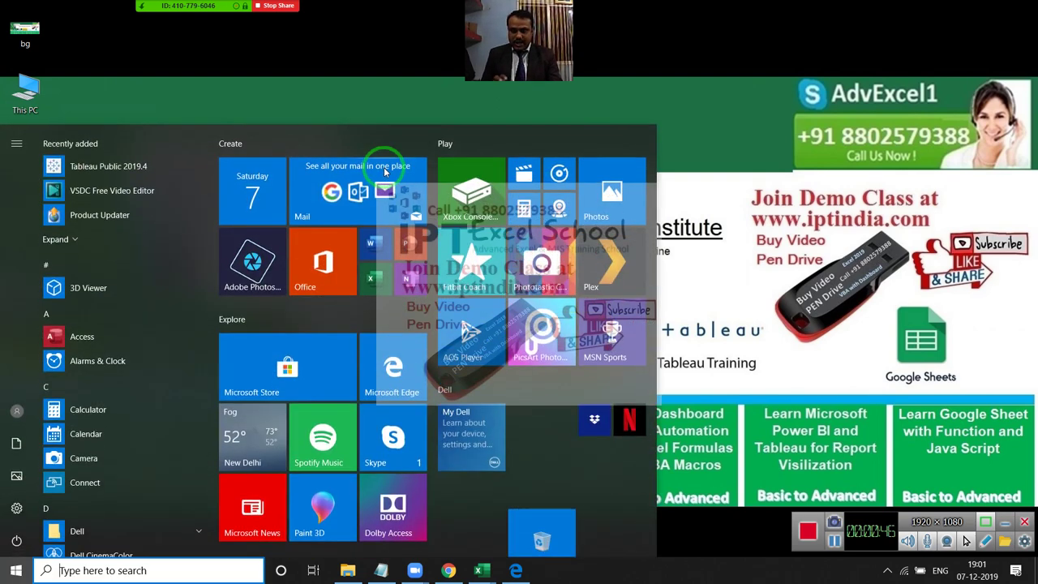
type("po")
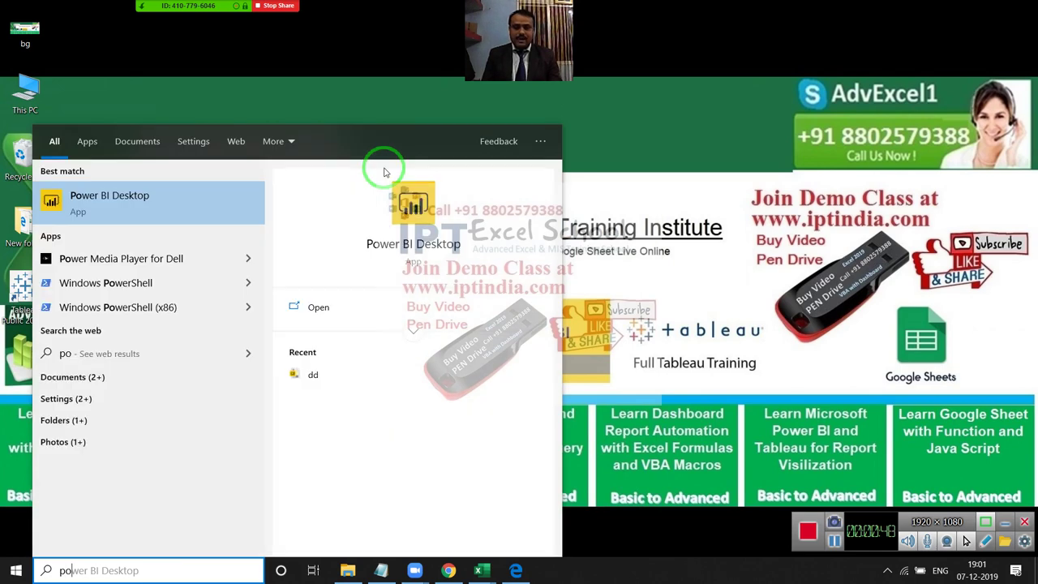
left_click(412, 242)
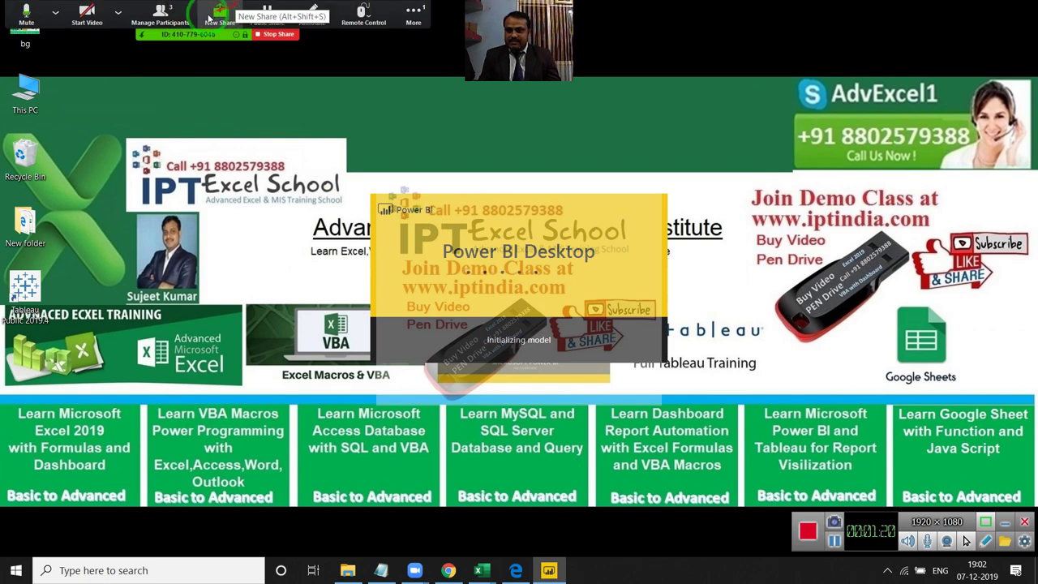
left_click(170, 16)
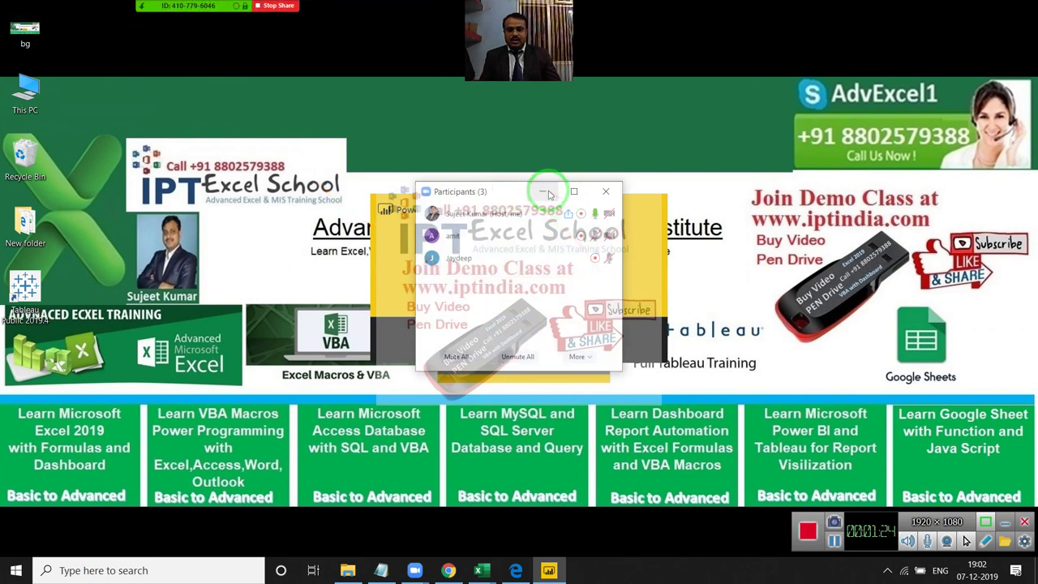
Step: Hide Zoom's participants list and move the Power BI splash window aside while it loads
left_click(543, 192)
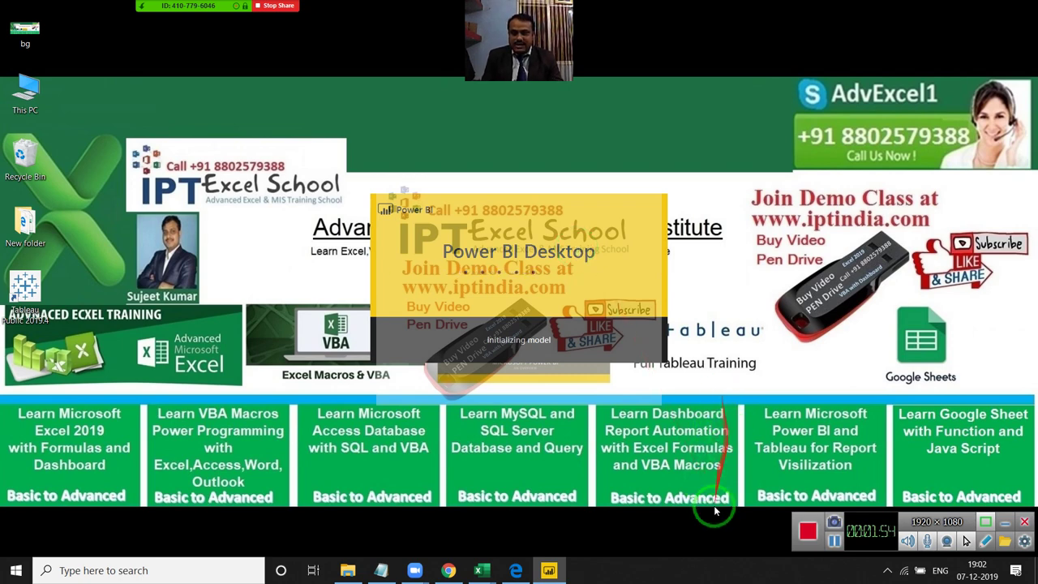
left_click_drag(458, 217, 539, 160)
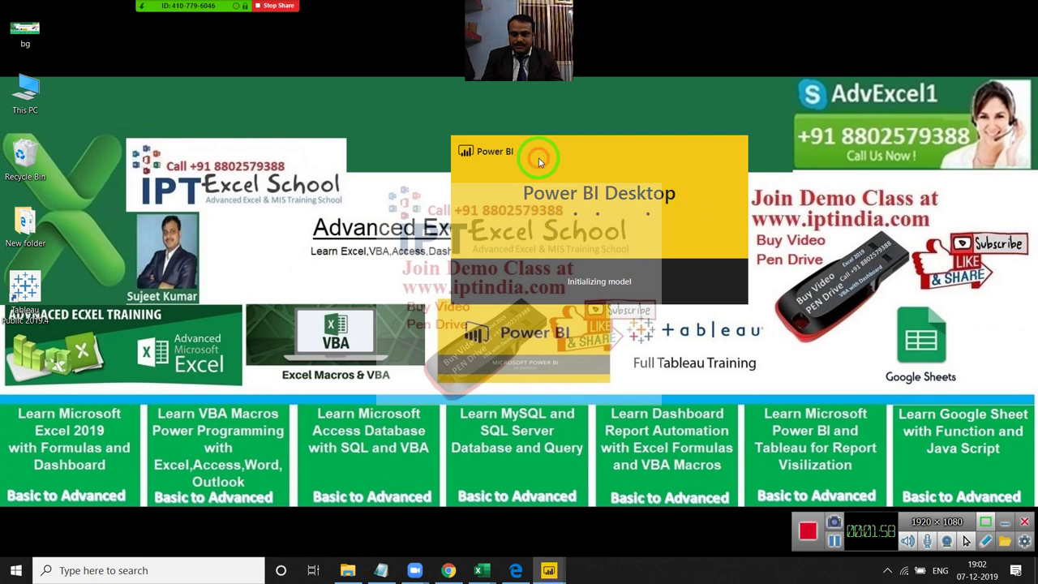
left_click_drag(540, 160, 549, 199)
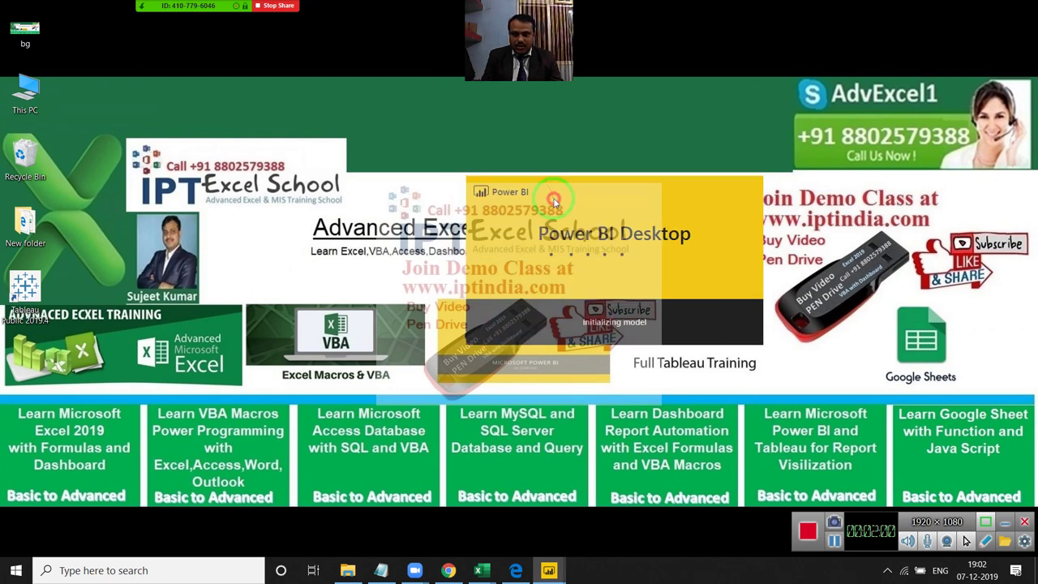
mouse_move(548, 199)
left_mouse_down()
mouse_move(699, 203)
mouse_move(541, 202)
left_mouse_up()
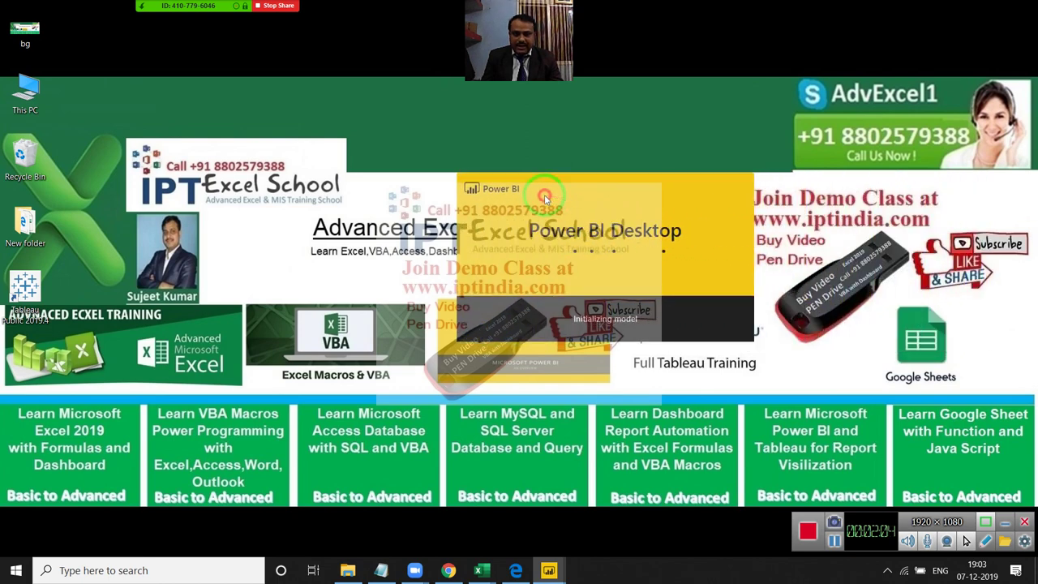
left_click_drag(541, 203, 557, 203)
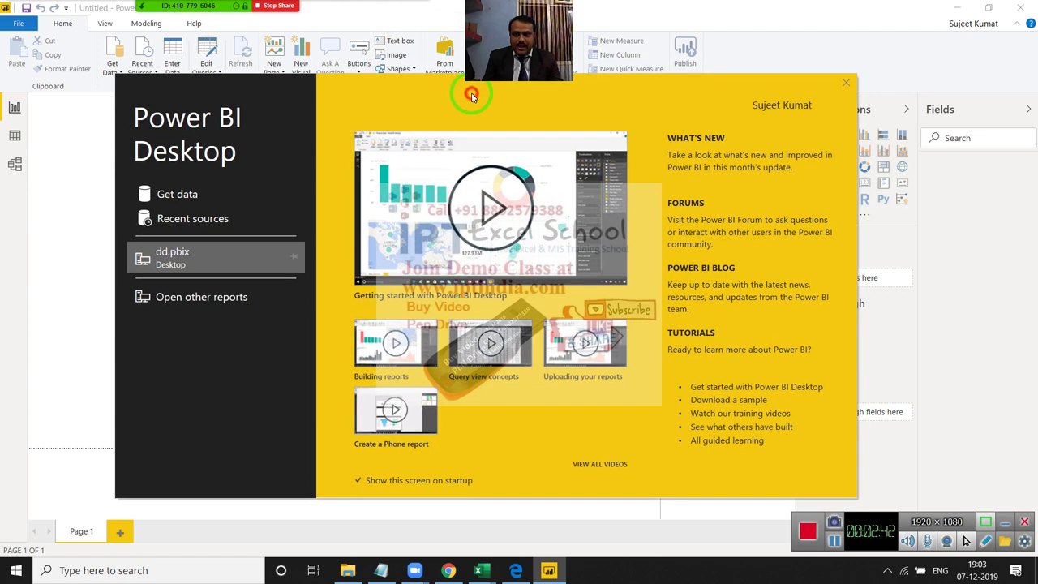
Step: Rearrange the windows and open the WHAT'S NEW link from the Power BI start screen
left_click_drag(584, 77, 449, 444)
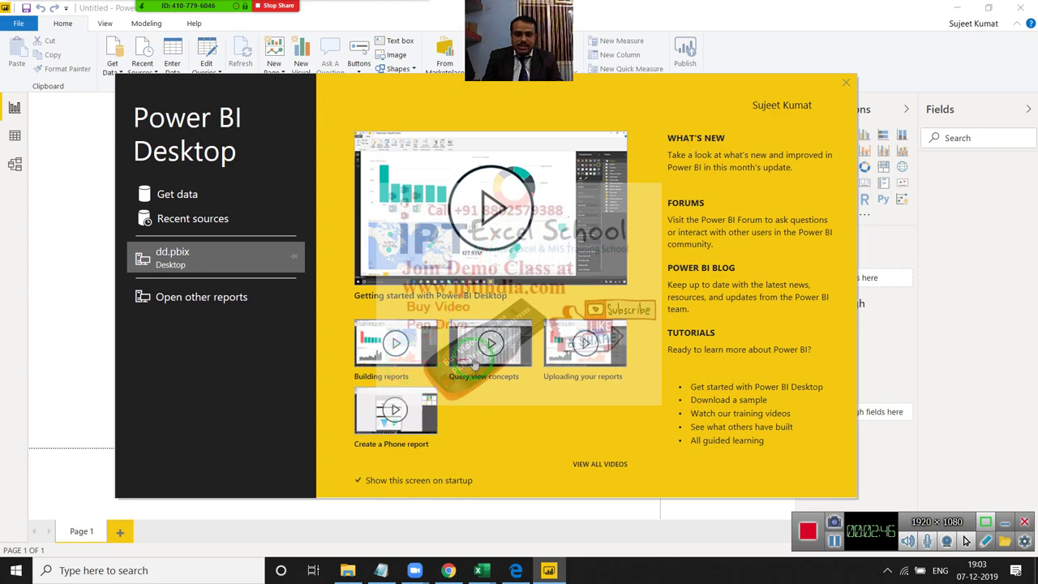
left_click_drag(598, 351, 411, 435)
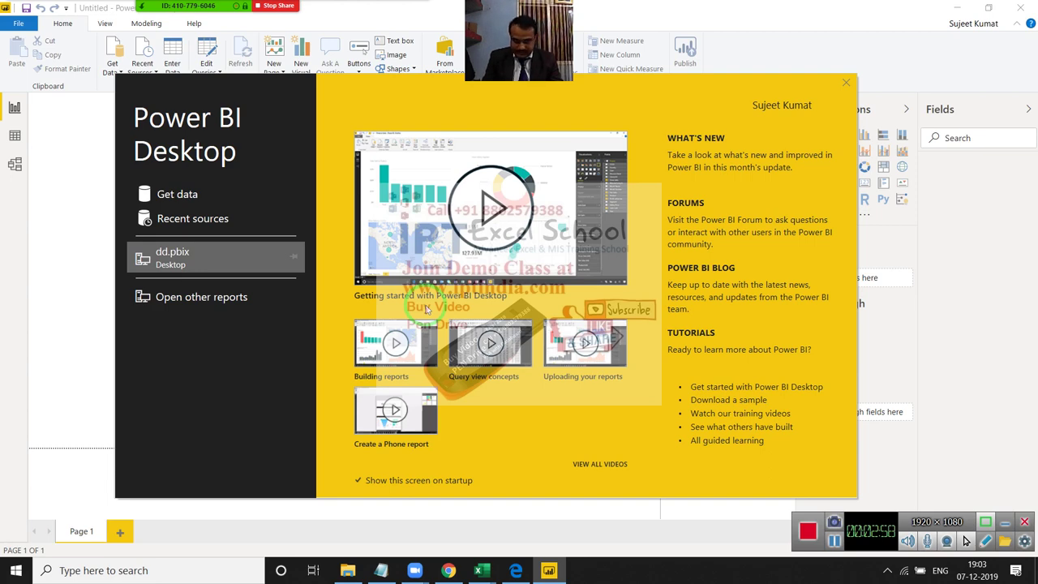
left_click(985, 541)
left_click_drag(1002, 194, 664, 140)
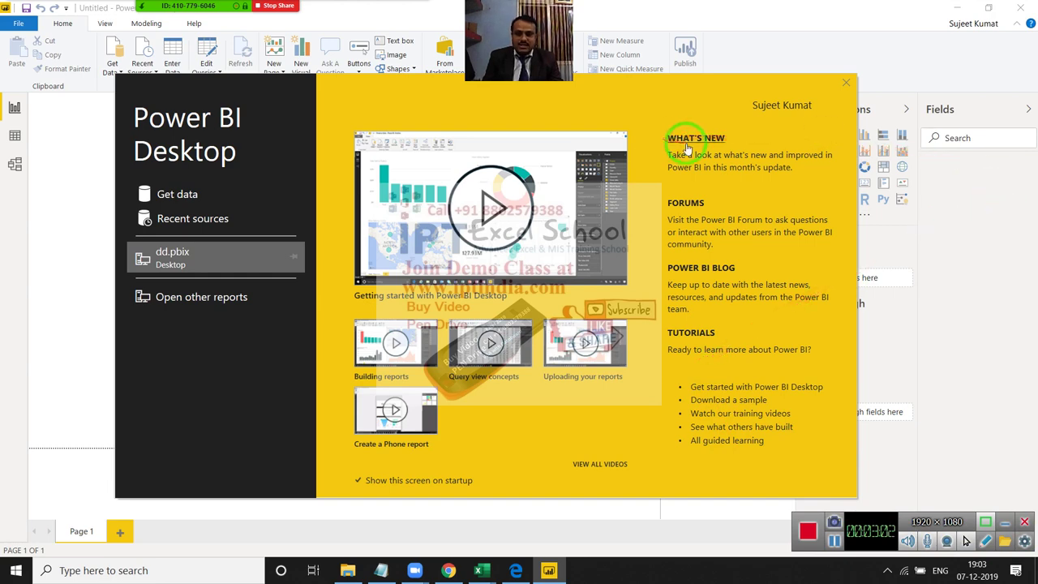
left_click(687, 148)
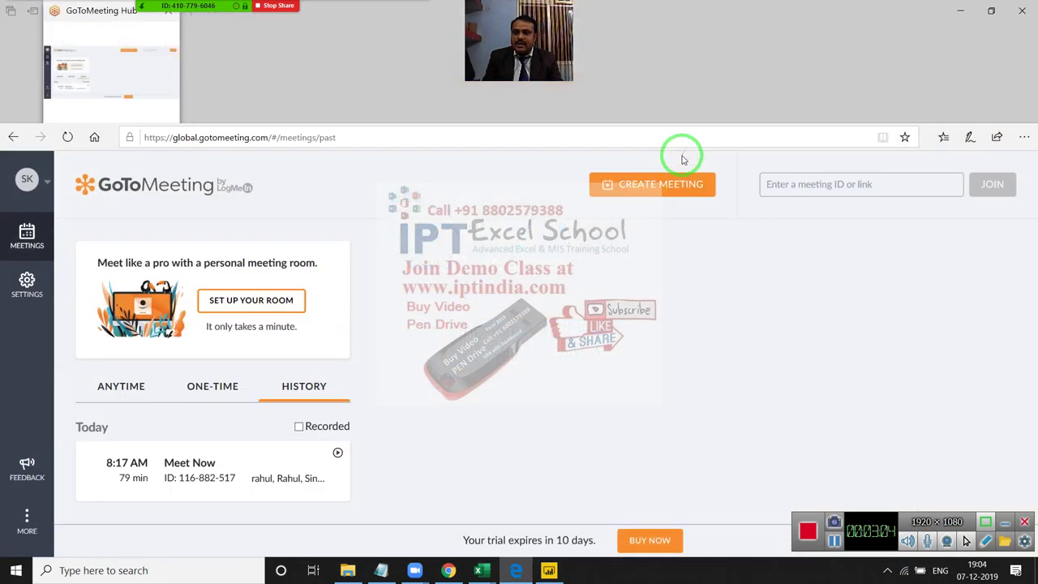
Step: Open the Power BI forums page from Power BI Desktop and browse the Power BI blog
left_click_drag(684, 151, 401, 235)
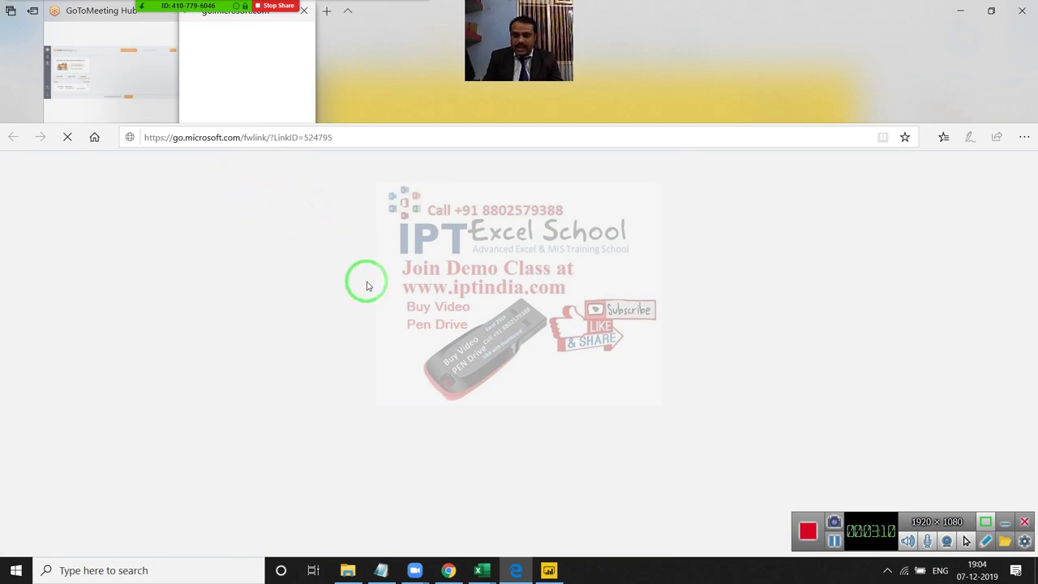
key("alt+Tab")
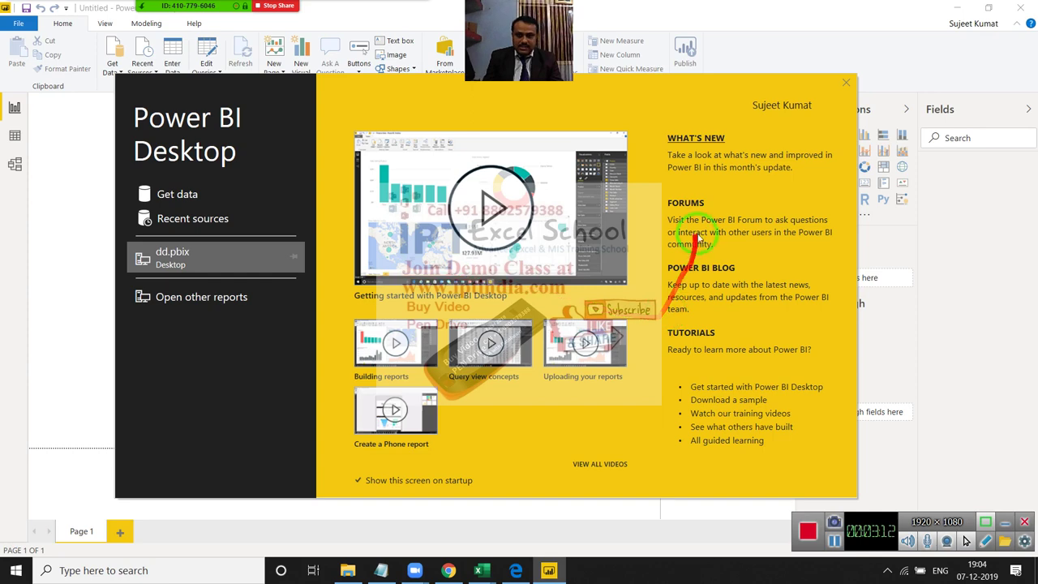
left_click(684, 204)
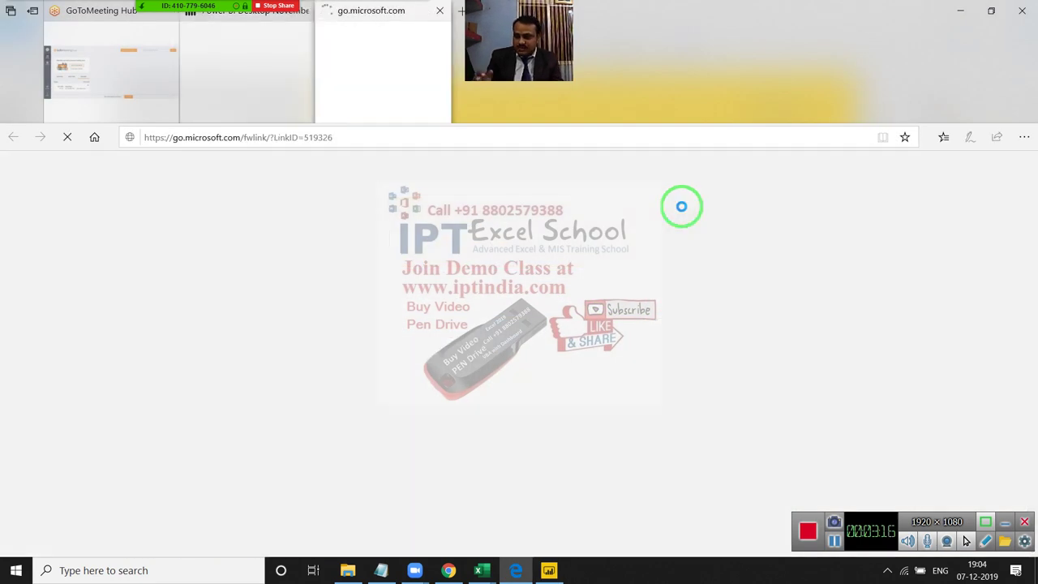
left_click_drag(653, 244, 576, 270)
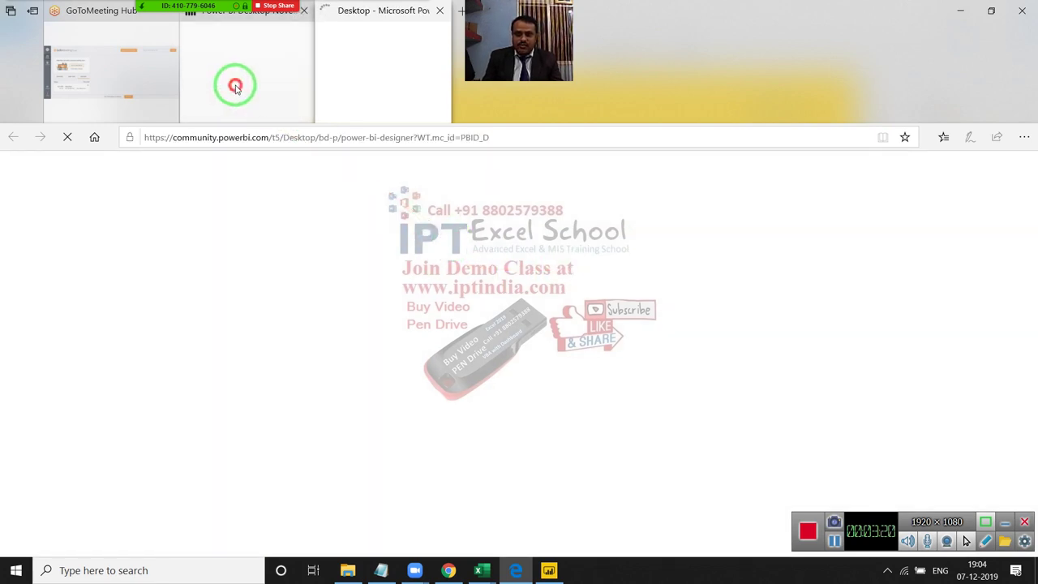
left_click(273, 88)
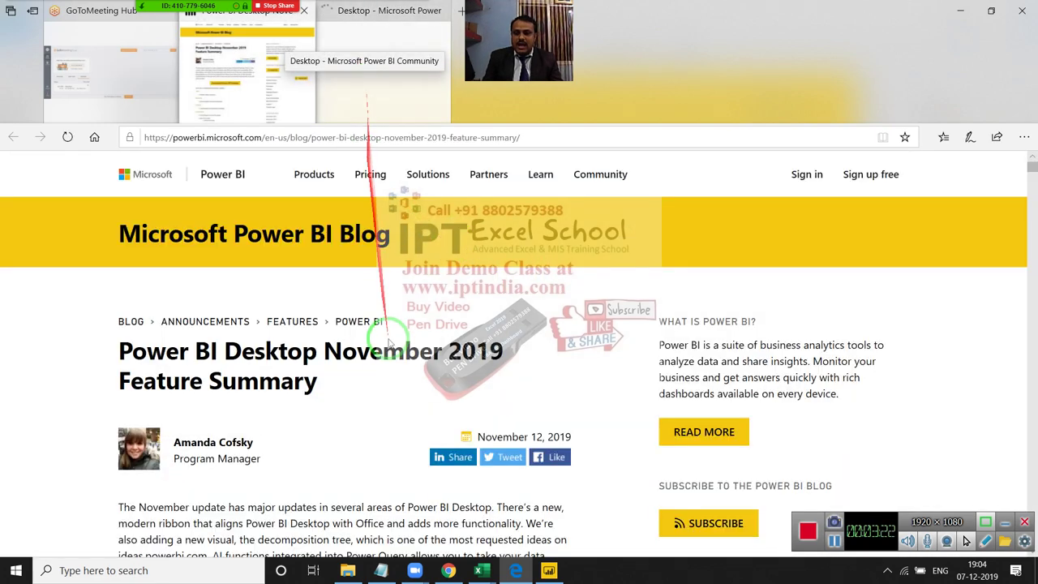
scroll(385, 349, "down", 3)
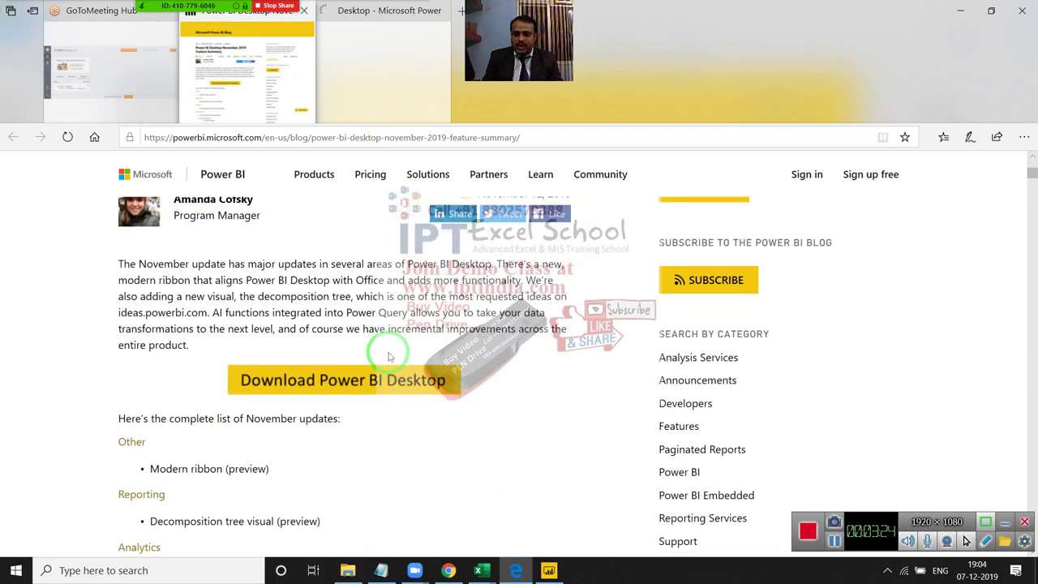
scroll(389, 361, "up", 3)
Step: Scroll through the topics on the Power BI community forum page
left_click(373, 96)
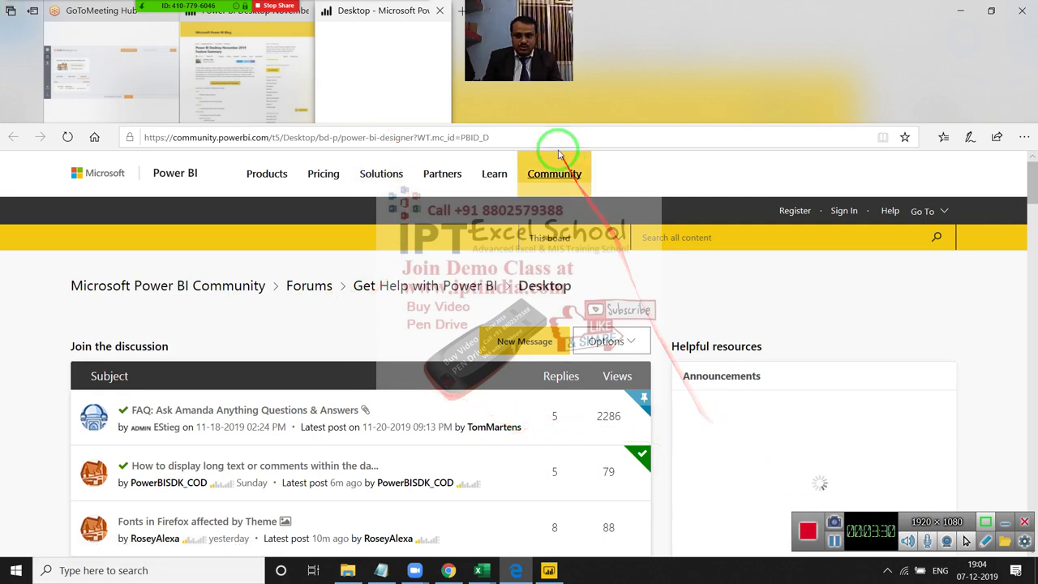
scroll(535, 302, "down", 2)
scroll(487, 341, "up", 1)
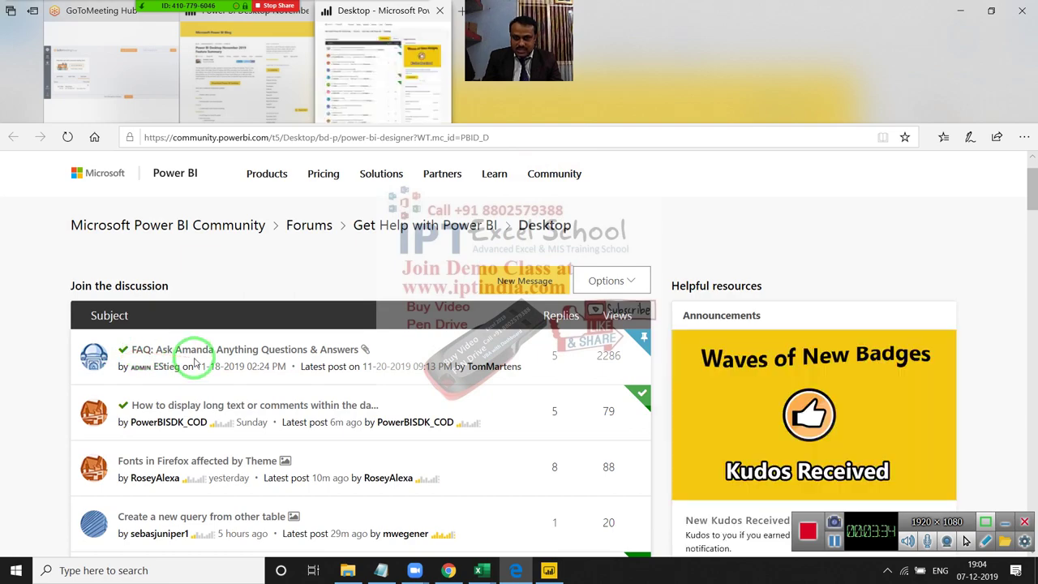
scroll(187, 357, "down", 1)
scroll(193, 362, "down", 4)
scroll(195, 364, "down", 2)
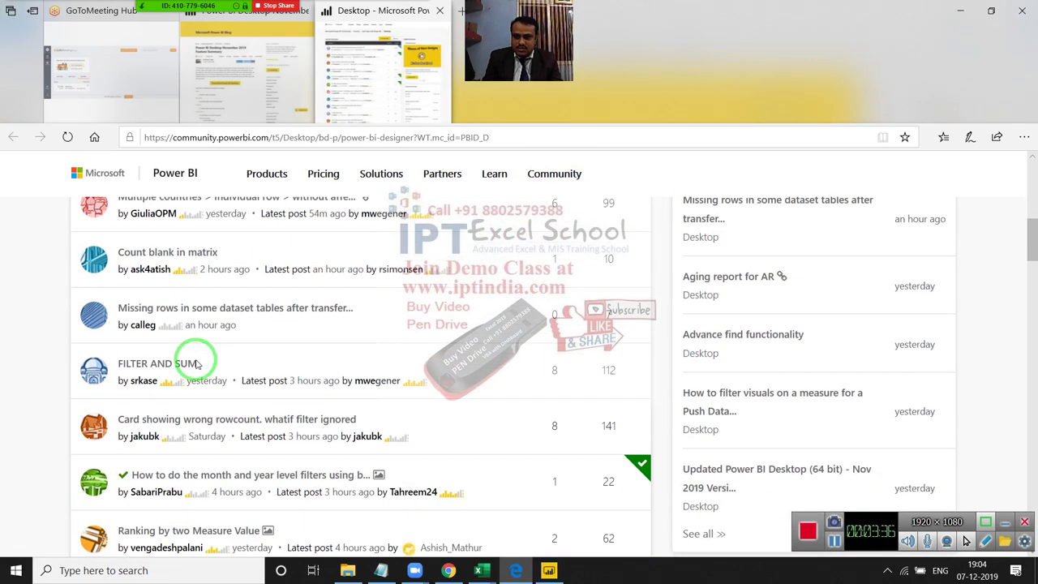
scroll(197, 359, "down", 1)
scroll(243, 365, "up", 1)
scroll(486, 378, "up", 3)
scroll(492, 382, "up", 3)
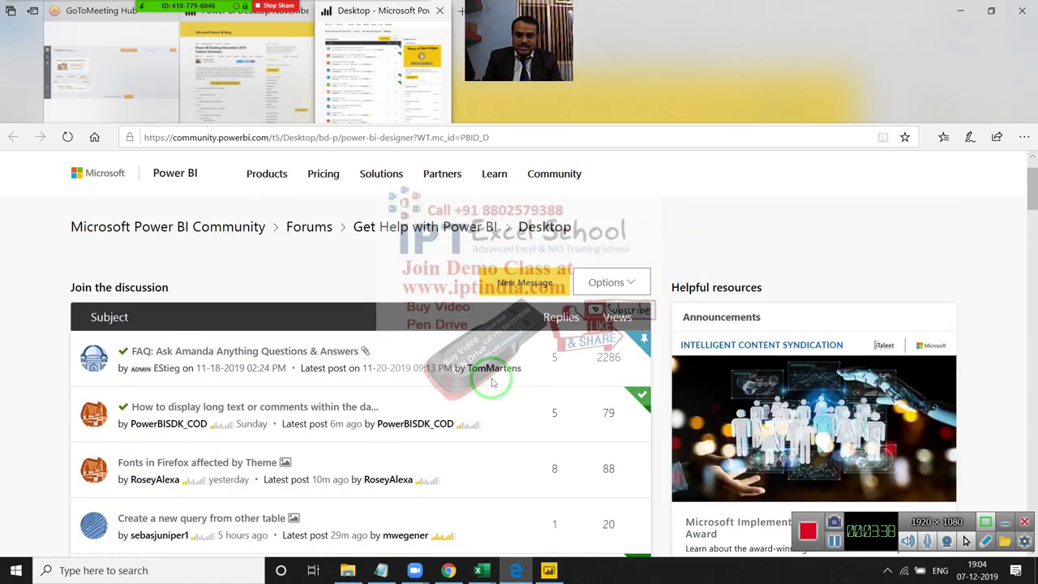
scroll(491, 382, "down", 1)
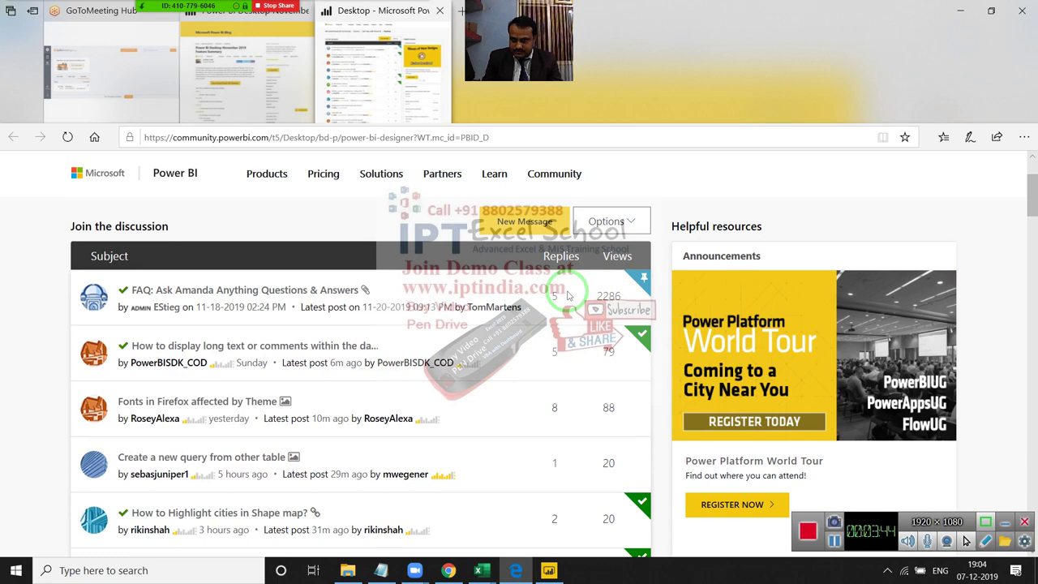
Step: Read through the pinned FAQ: Ask Amanda Anything thread and its replies, then return to Power BI Desktop
left_click(201, 289)
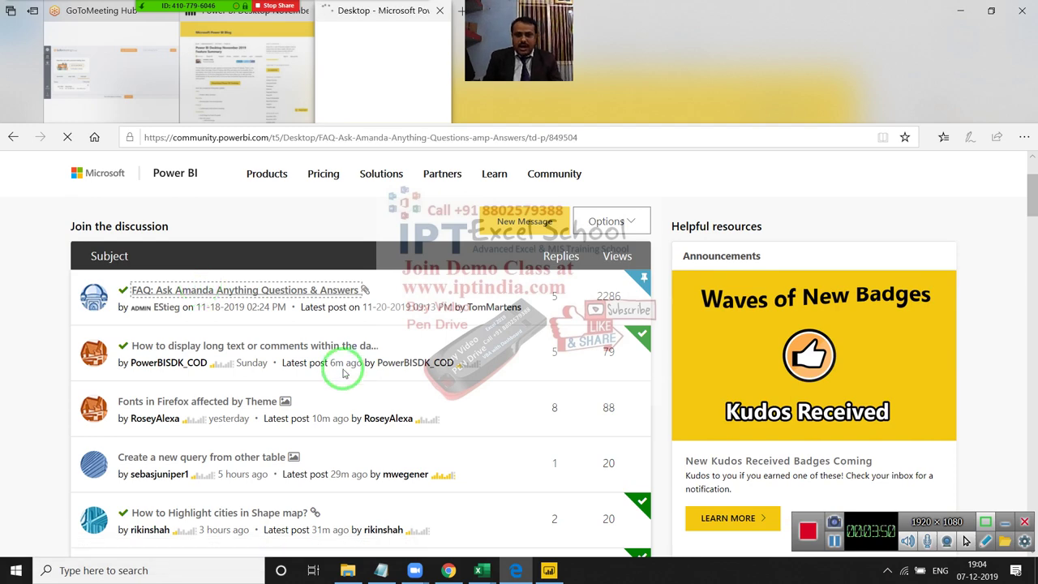
scroll(365, 381, "down", 1)
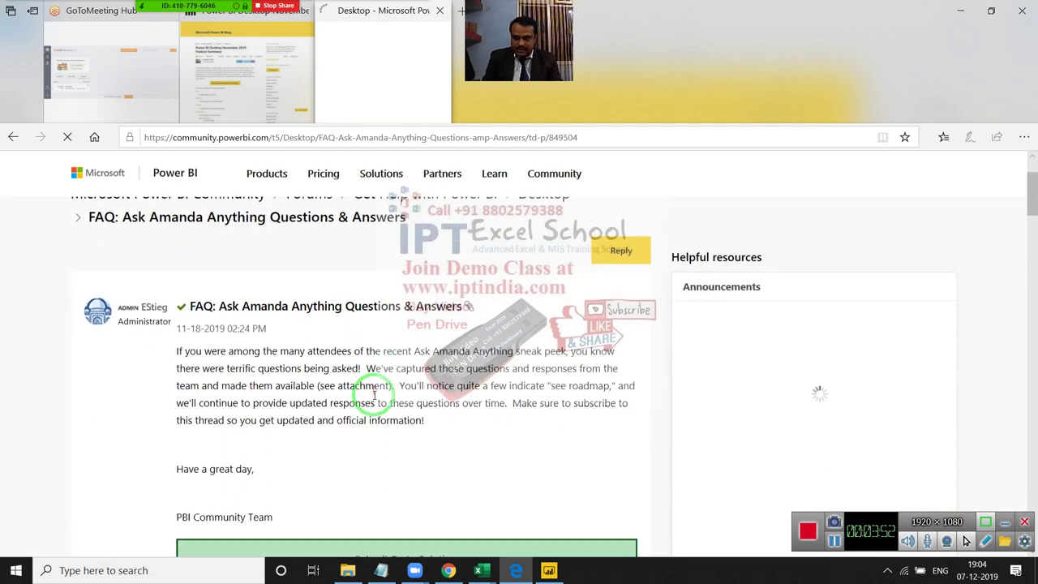
left_click_drag(185, 338, 379, 390)
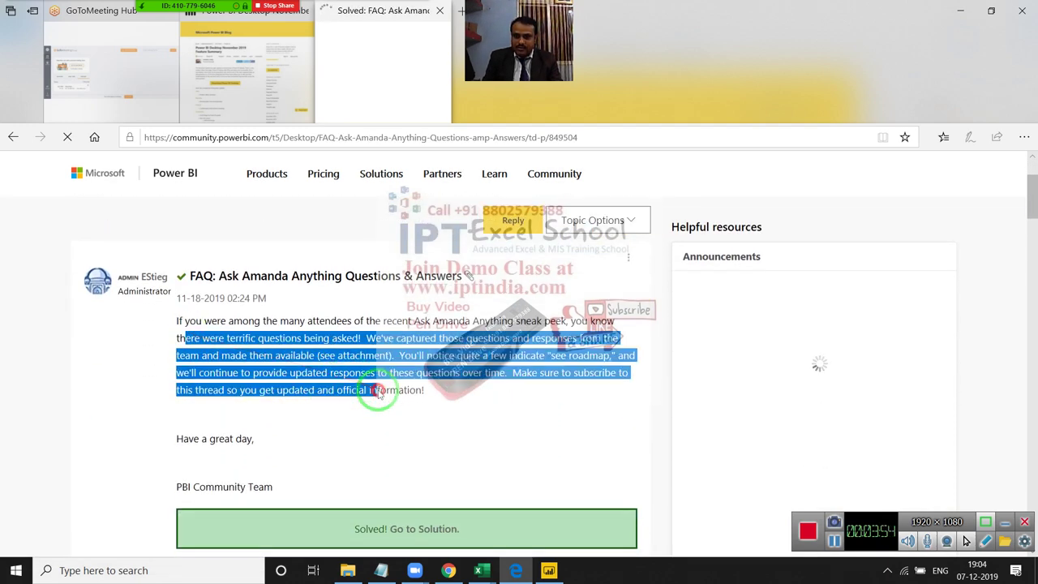
scroll(382, 394, "down", 2)
scroll(382, 391, "down", 3)
scroll(382, 390, "down", 1)
scroll(380, 390, "down", 2)
scroll(378, 390, "down", 1)
scroll(271, 352, "down", 2)
scroll(272, 357, "down", 2)
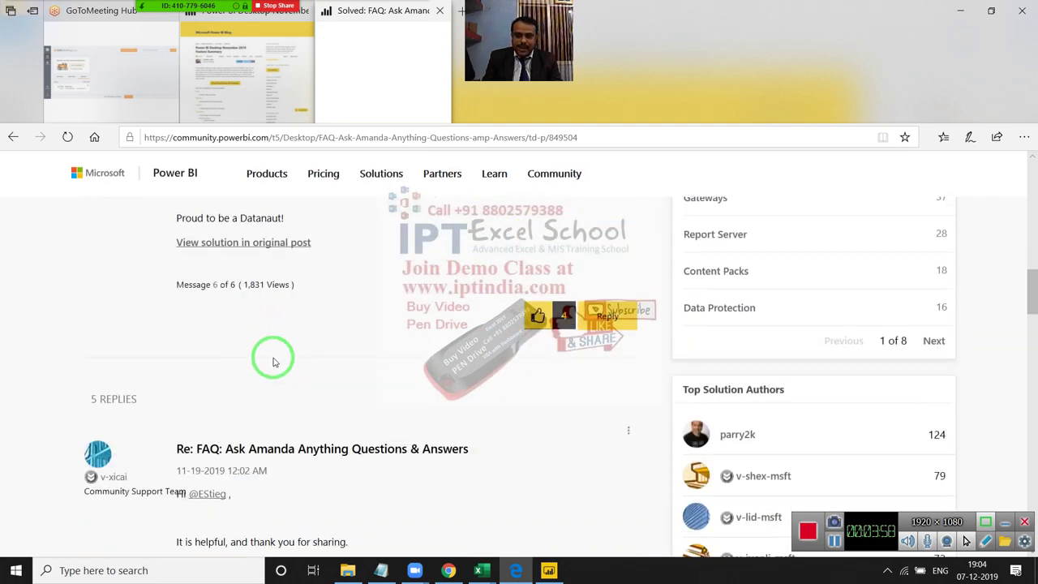
scroll(273, 362, "down", 1)
scroll(274, 361, "down", 2)
scroll(272, 356, "down", 2)
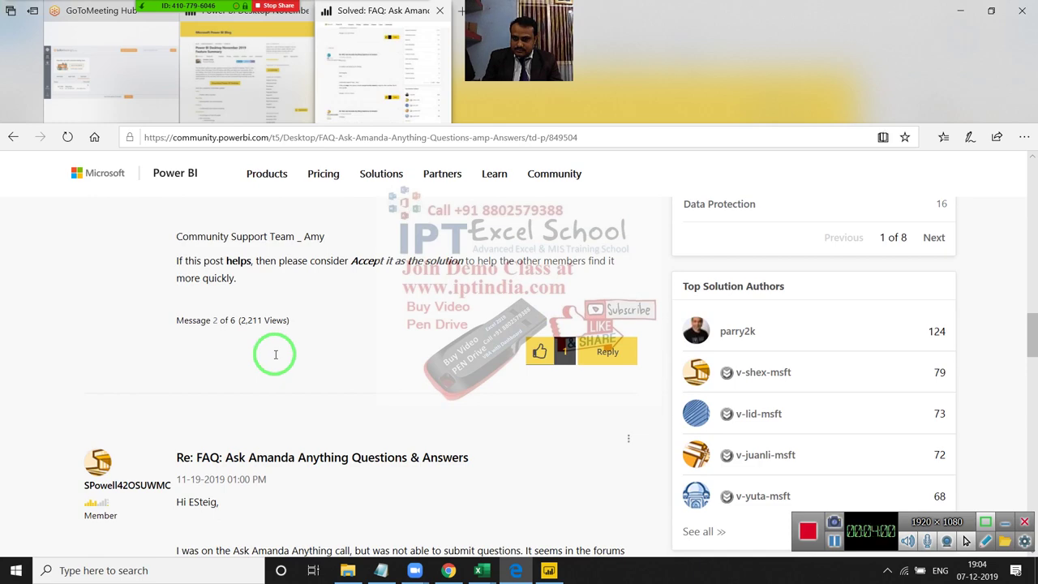
scroll(276, 357, "down", 2)
scroll(248, 382, "down", 1)
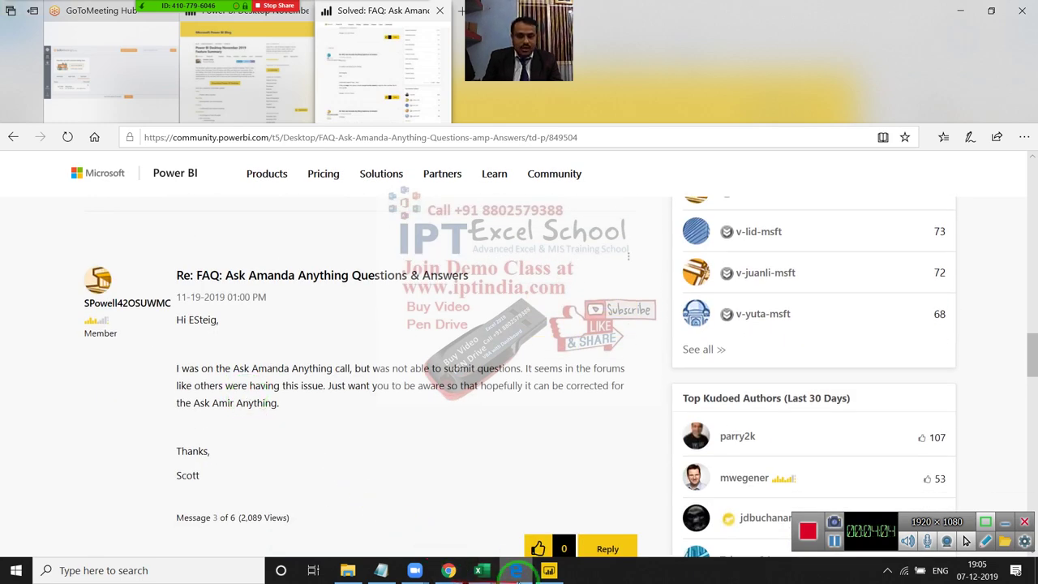
left_click(550, 572)
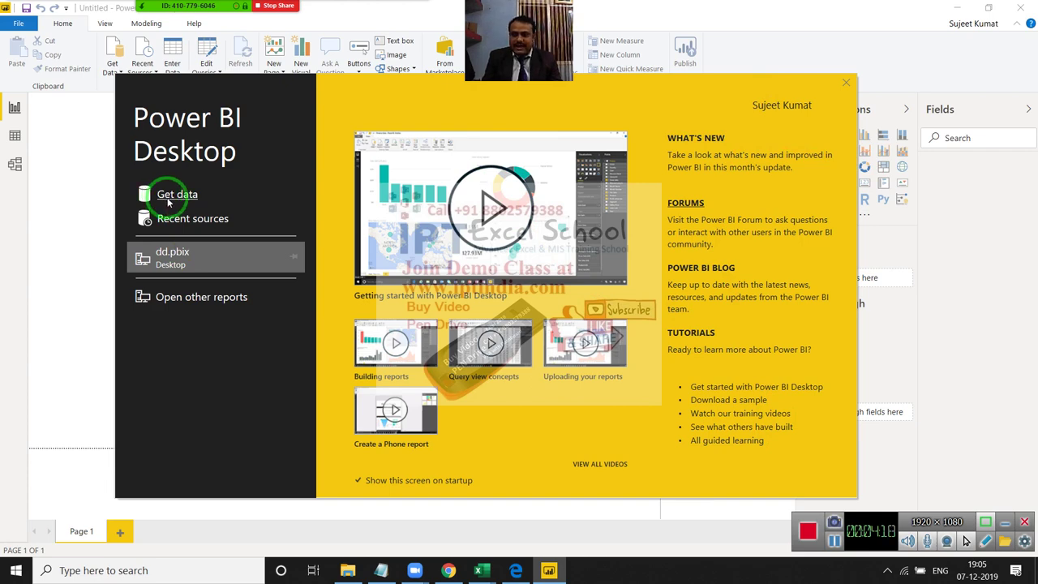
Step: Close the welcome screen to reach the empty report, and open the Get Data source list
left_click(844, 85)
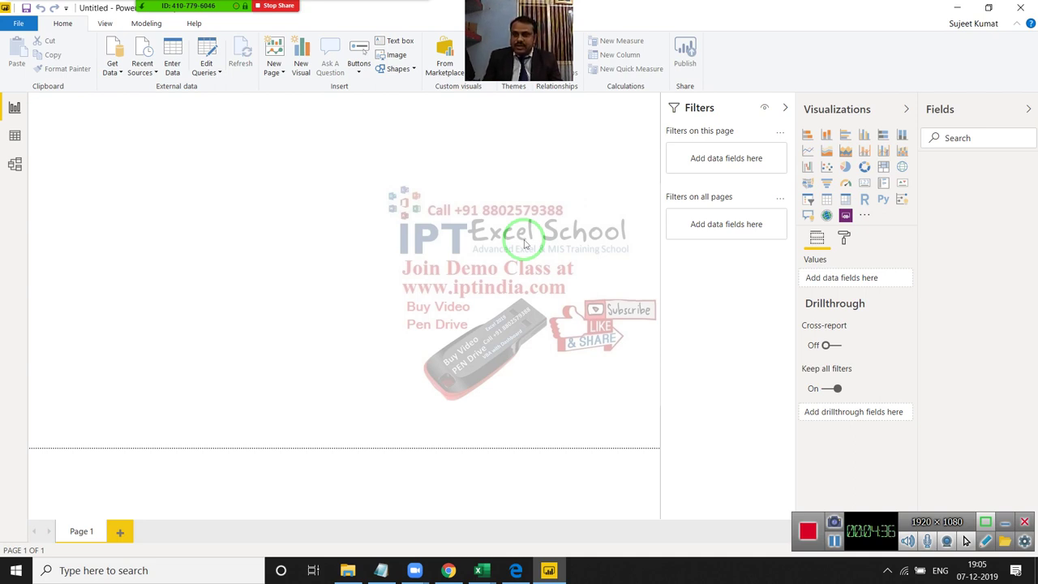
left_click(120, 73)
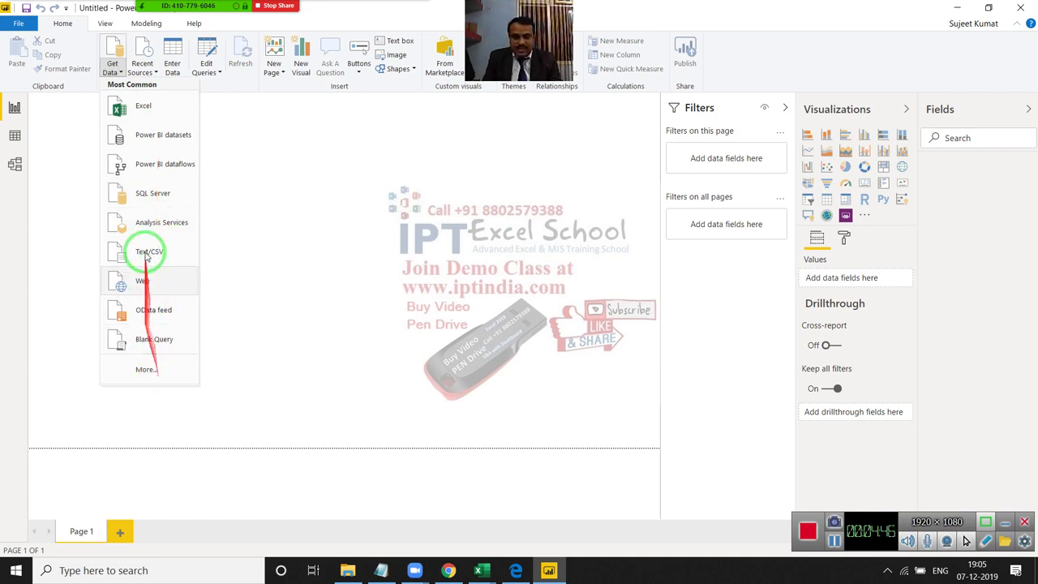
Step: Choose Excel workbook as the source and open the DD workbook
left_click(134, 120)
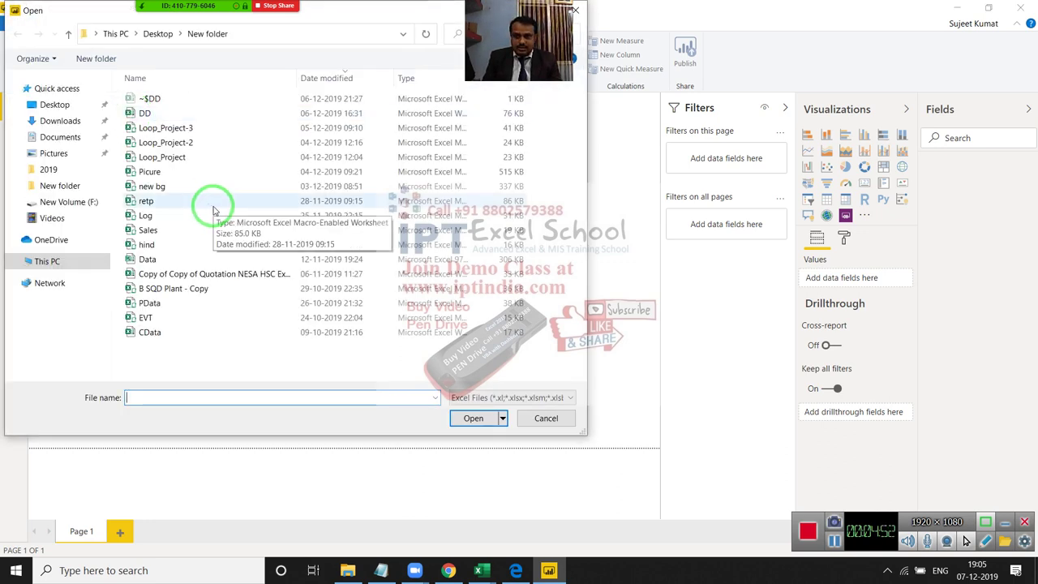
left_click(180, 113)
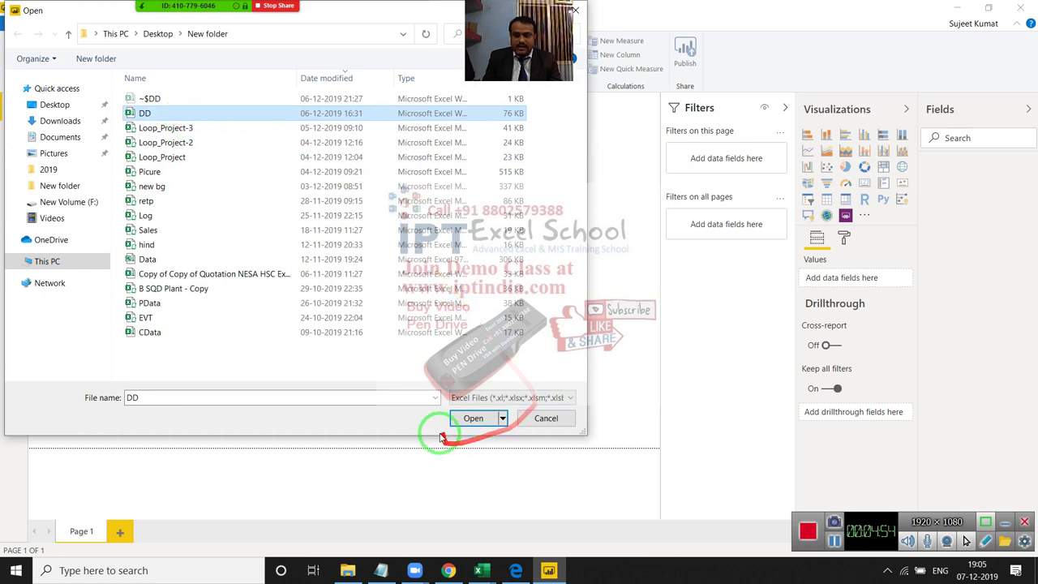
left_click(470, 418)
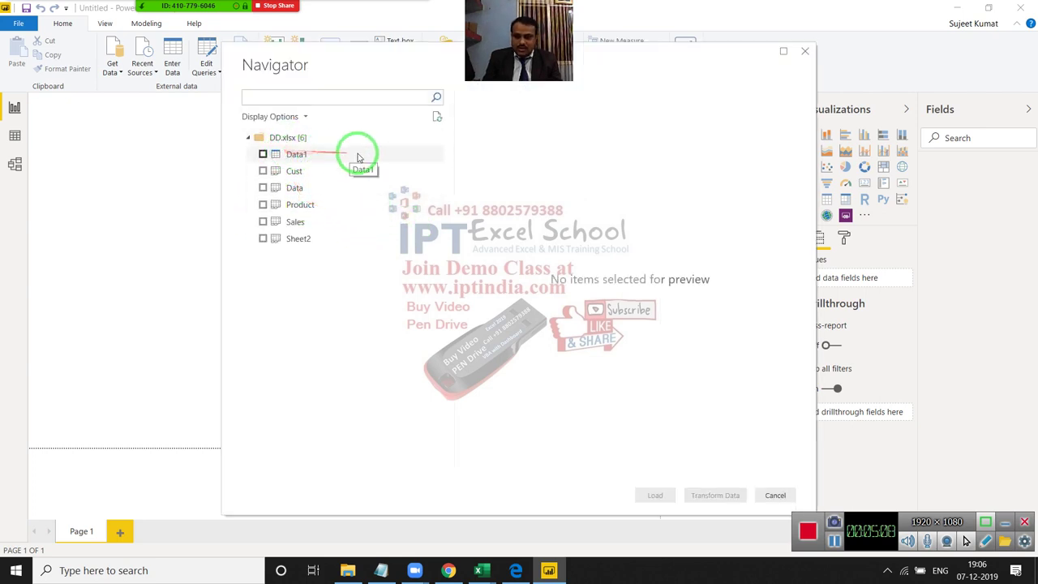
Step: Preview and tick the Data sheet in Navigator, load it, and view its rows
left_click(319, 191)
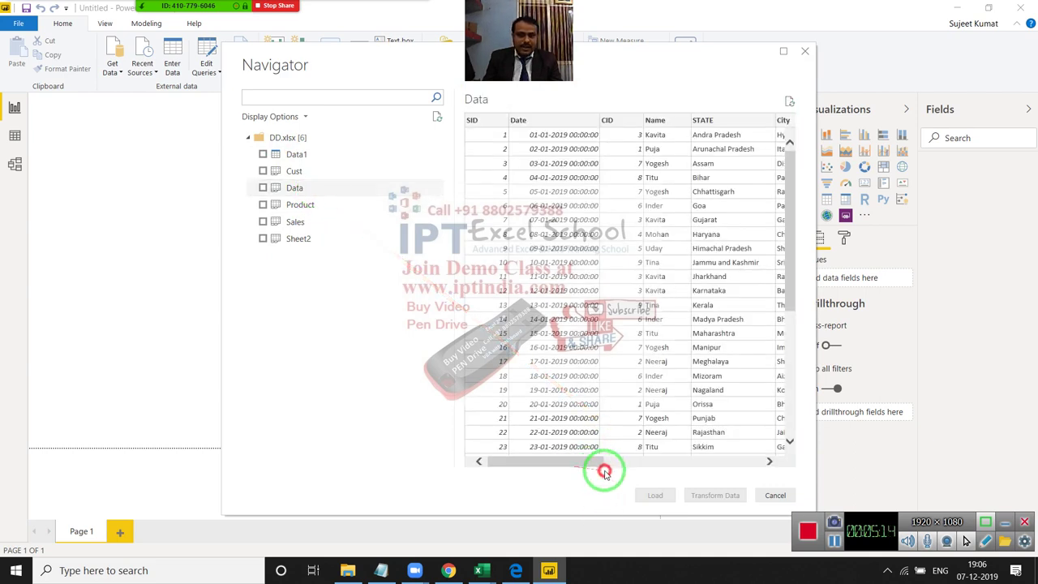
mouse_move(568, 461)
left_mouse_down()
mouse_move(748, 458)
mouse_move(576, 446)
left_mouse_up()
left_click(290, 187)
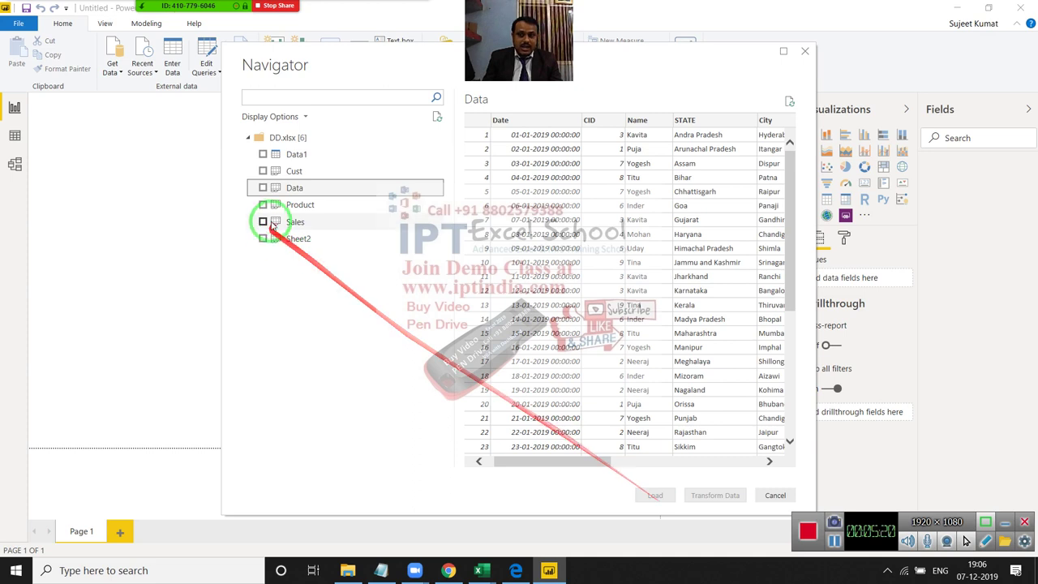
left_click(263, 187)
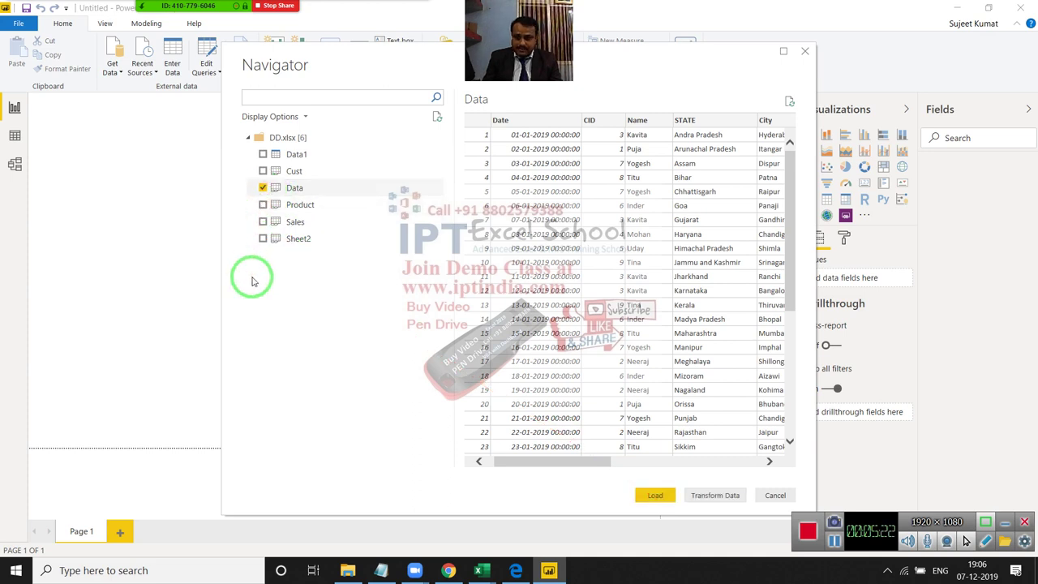
left_click(655, 495)
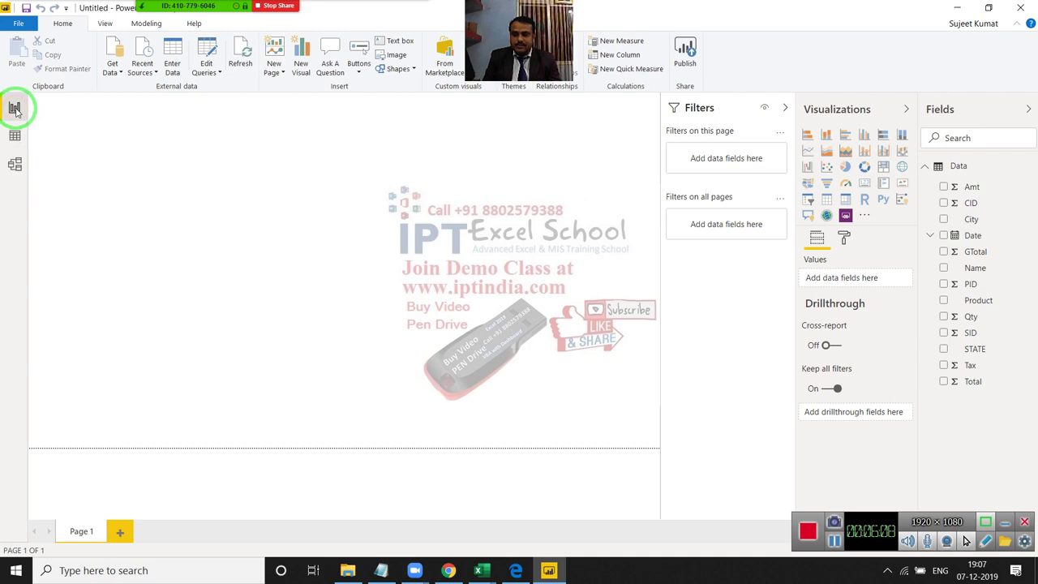
left_click(16, 141)
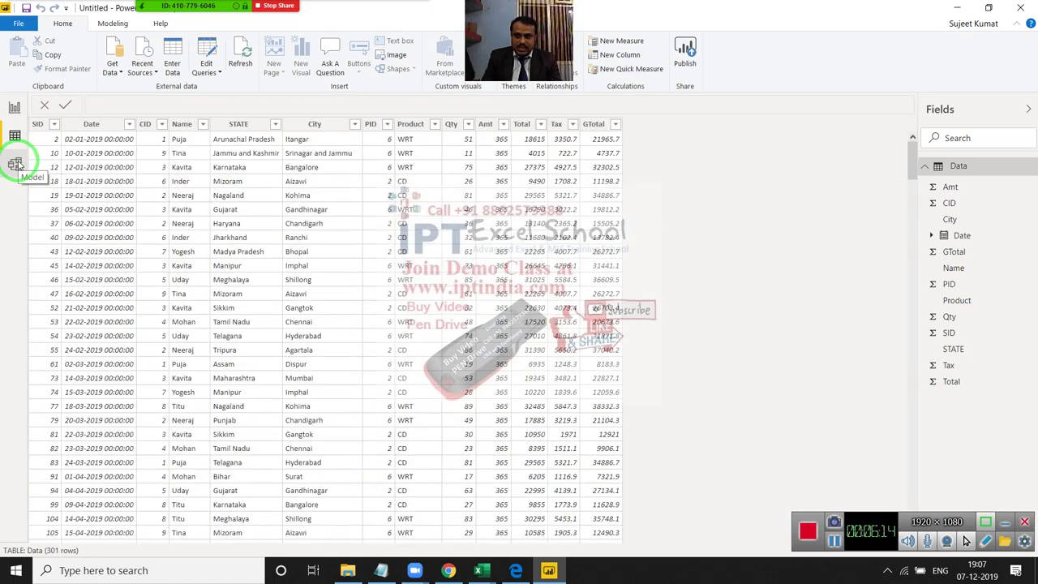
Step: Look over the Data table in Model view, then return to Report view
left_click(15, 164)
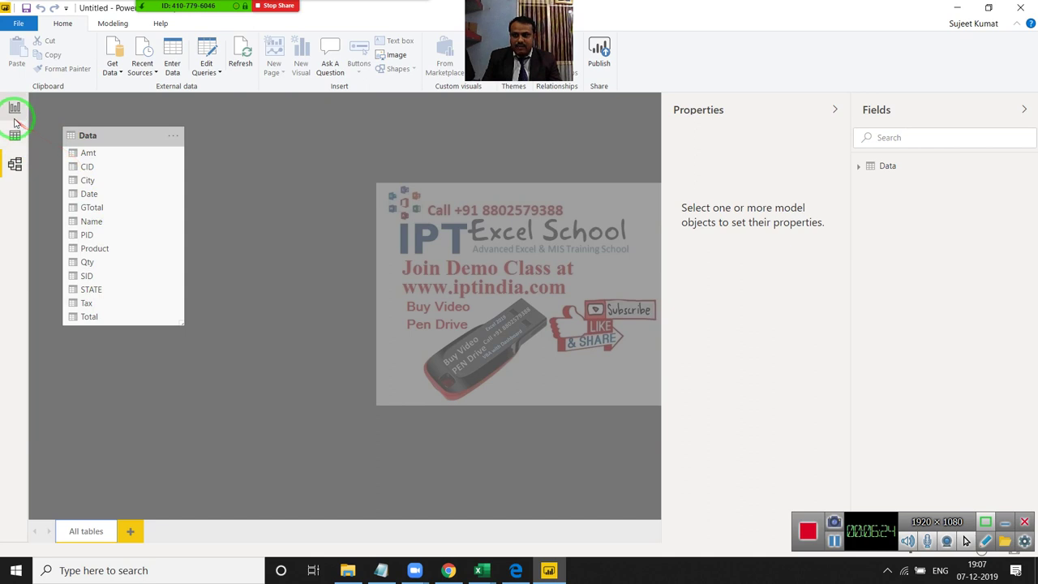
left_click(14, 110)
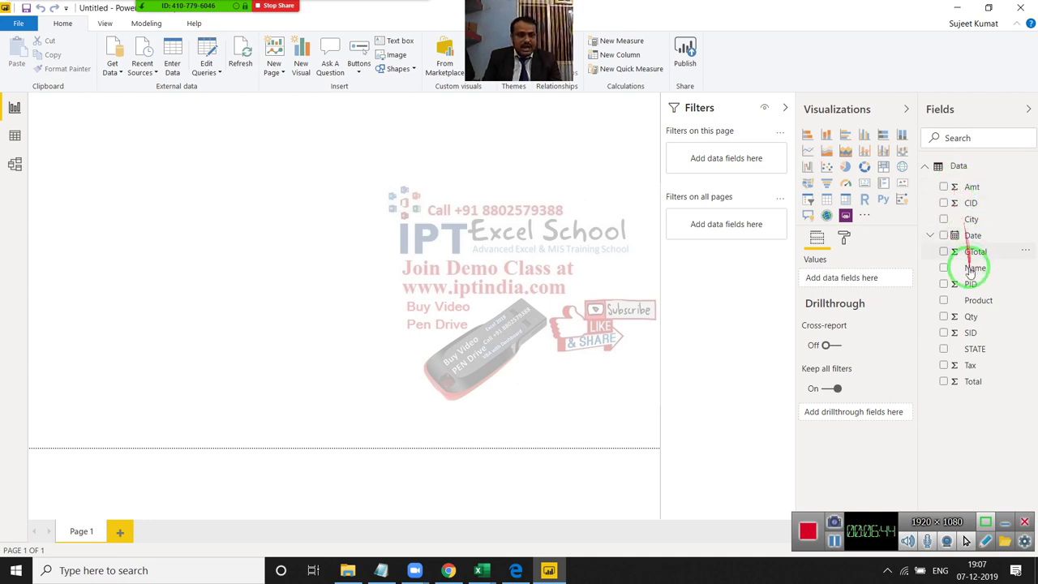
Step: Add GTotal to the report page and turn it into a gauge
left_click_drag(973, 279, 961, 239)
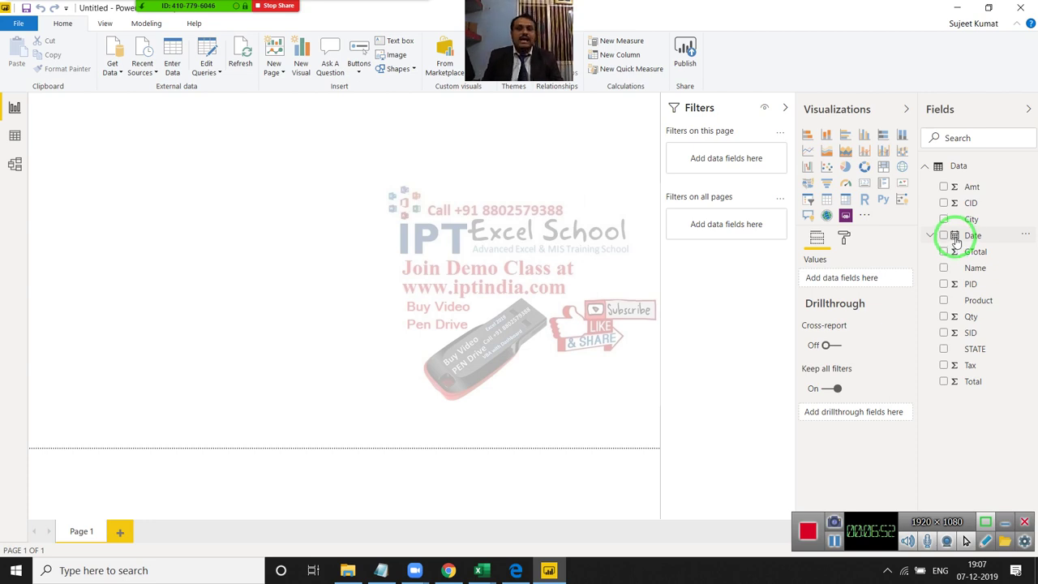
left_click_drag(956, 239, 597, 302)
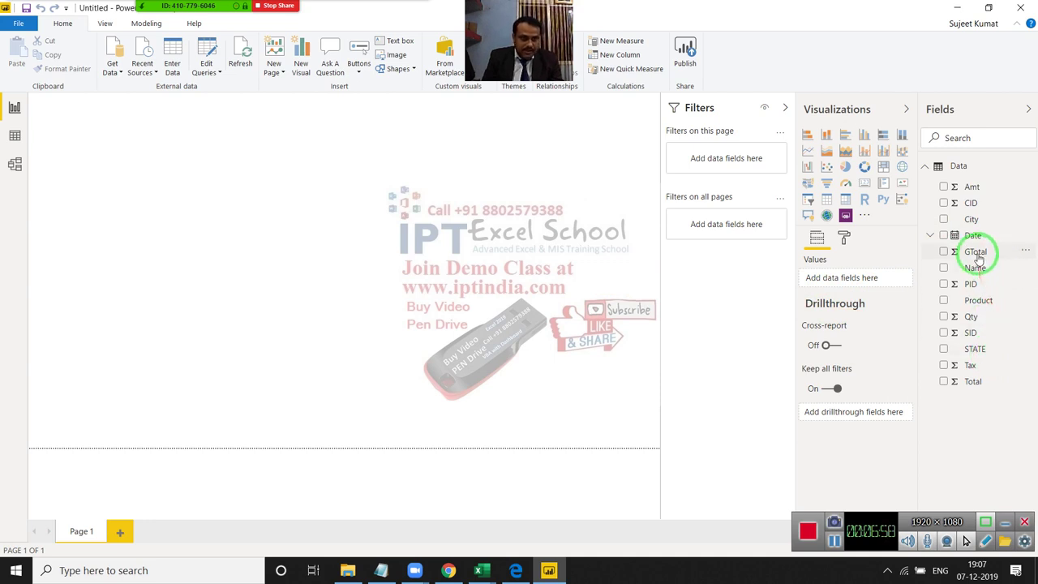
left_click(944, 252)
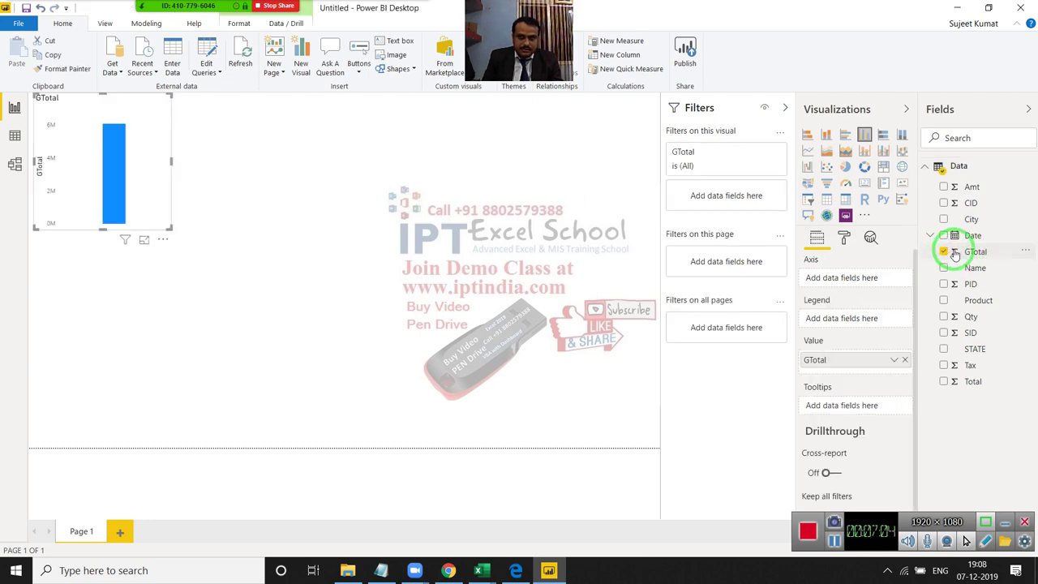
left_click(846, 186)
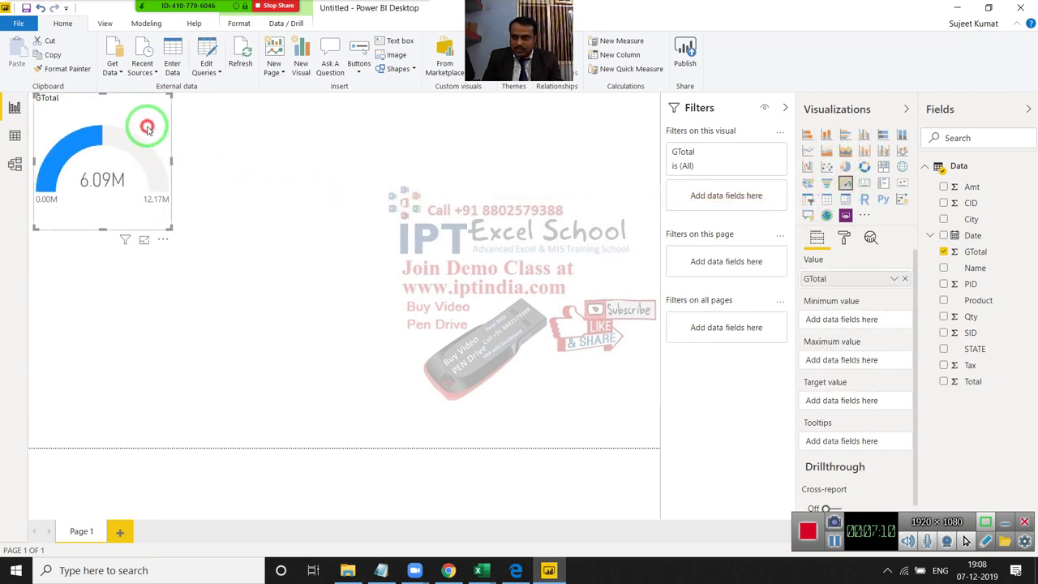
left_click(293, 180)
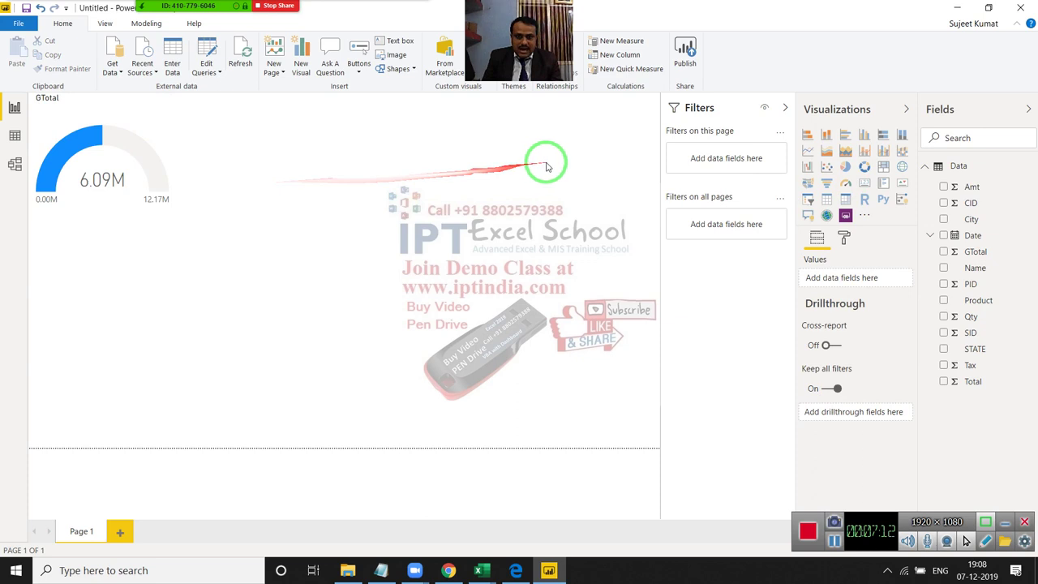
left_click(127, 151)
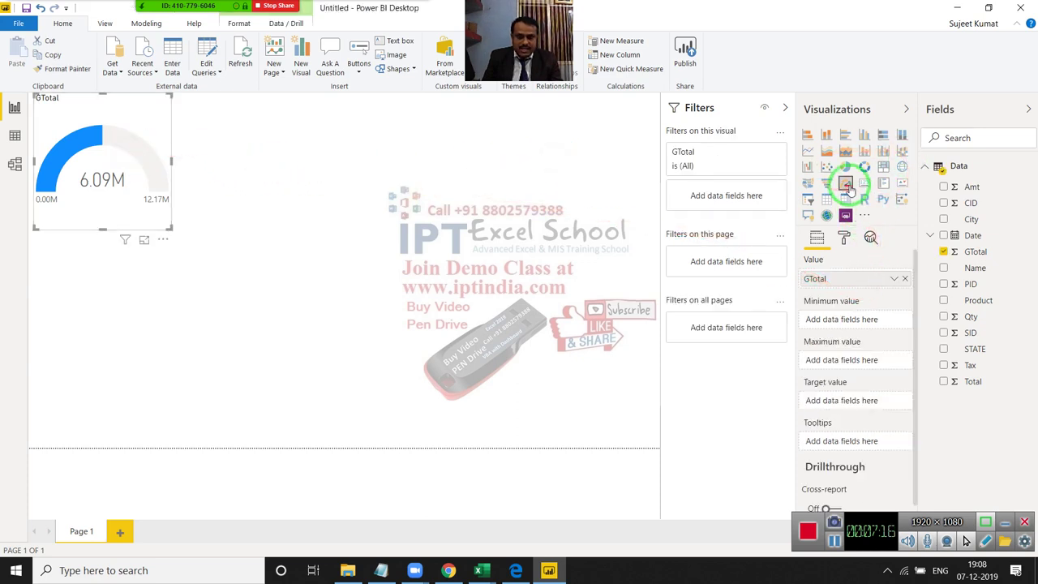
left_click(406, 174)
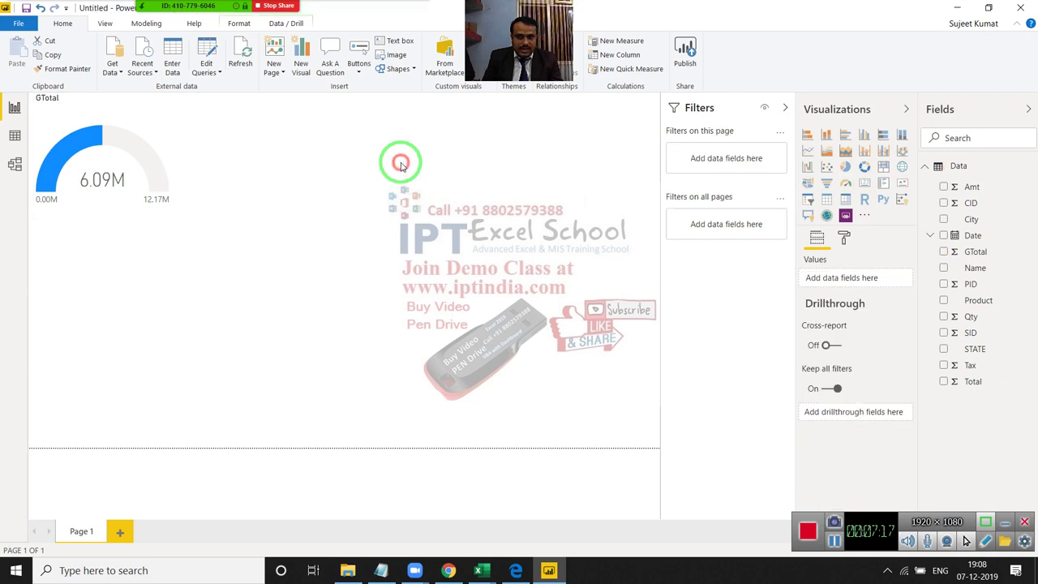
Step: Add a second gauge showing total Qty, positioned at the page's top right
left_click(848, 185)
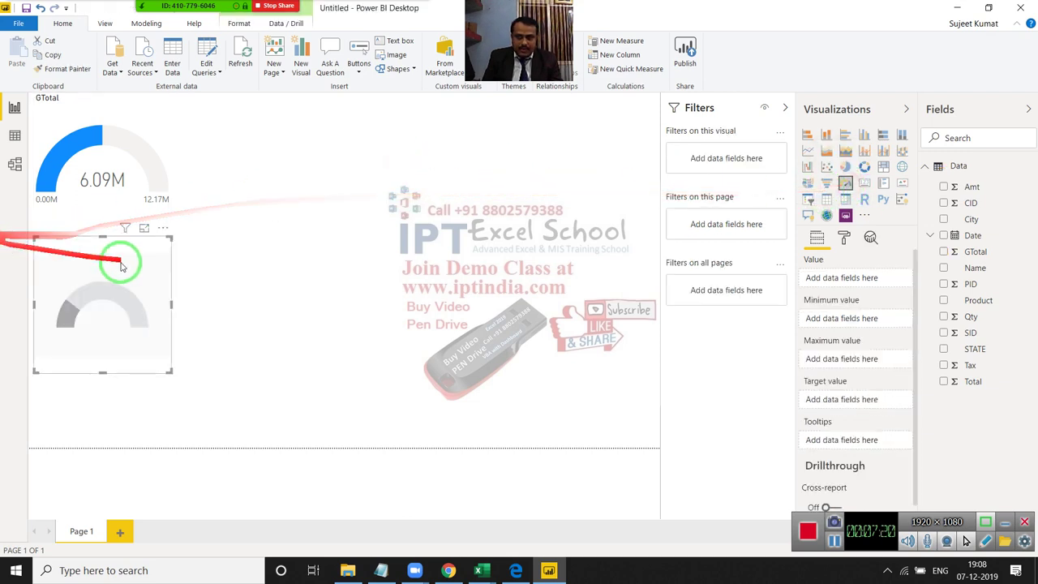
mouse_move(81, 251)
left_mouse_down()
mouse_move(341, 251)
mouse_move(565, 121)
left_mouse_up()
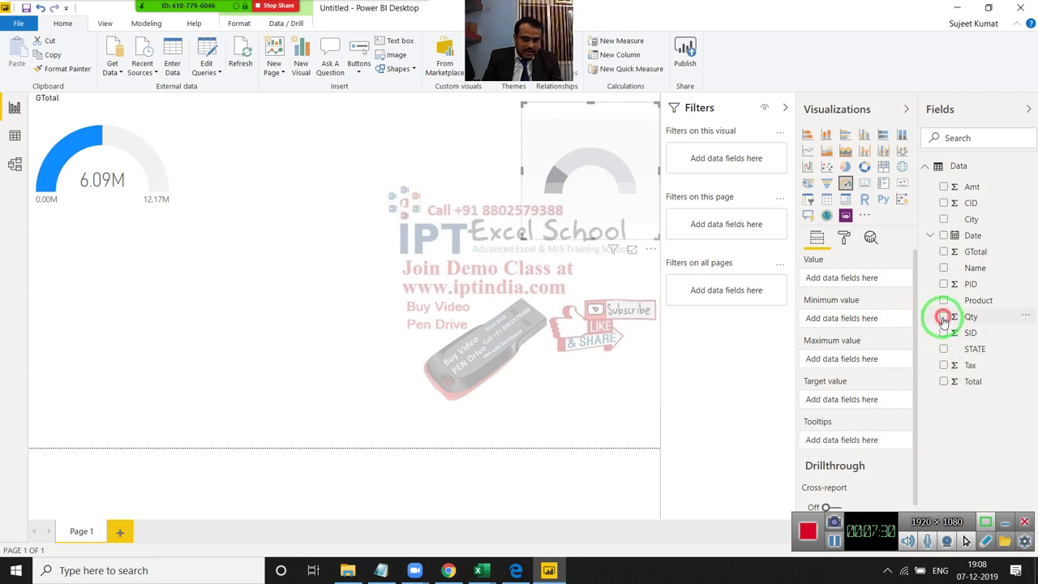
left_click(943, 317)
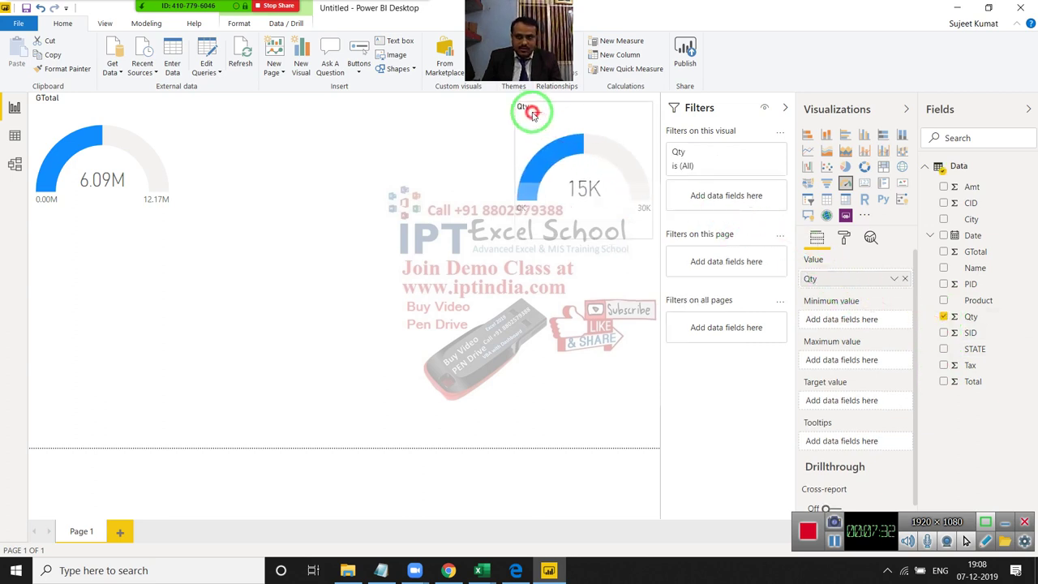
left_click_drag(532, 114, 517, 118)
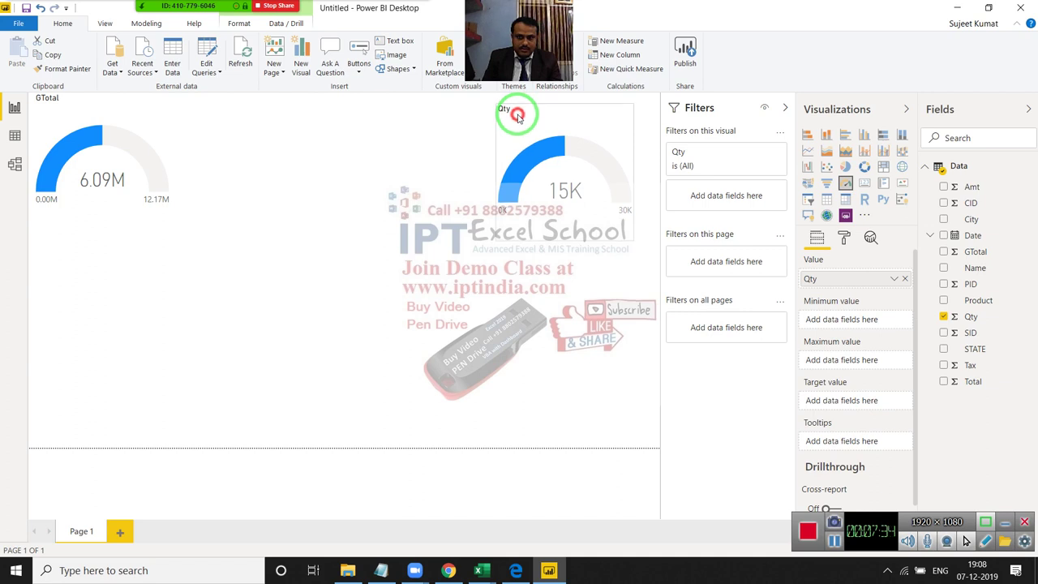
left_click(584, 270)
mouse_move(565, 163)
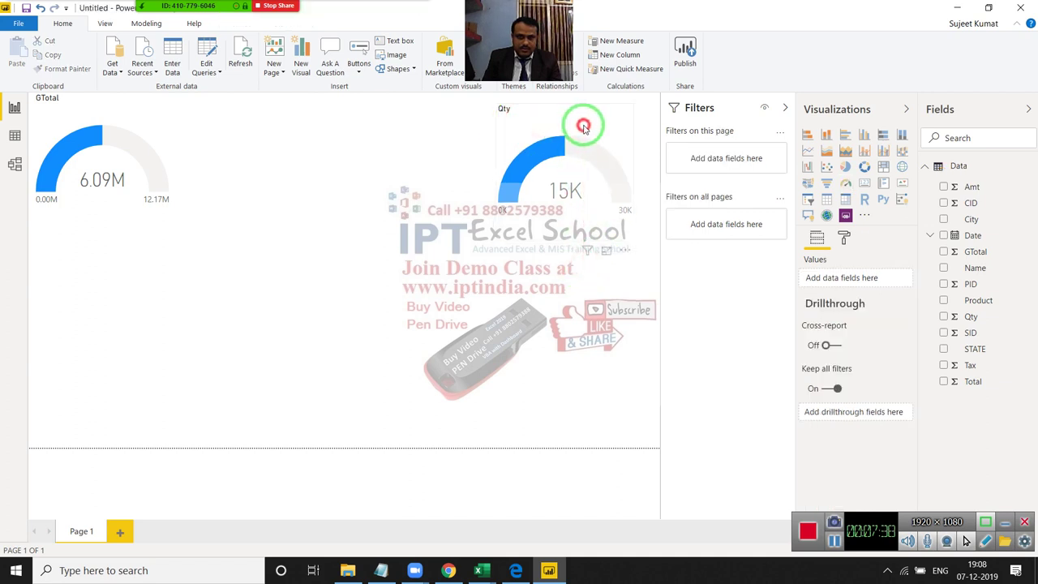
left_click(584, 126)
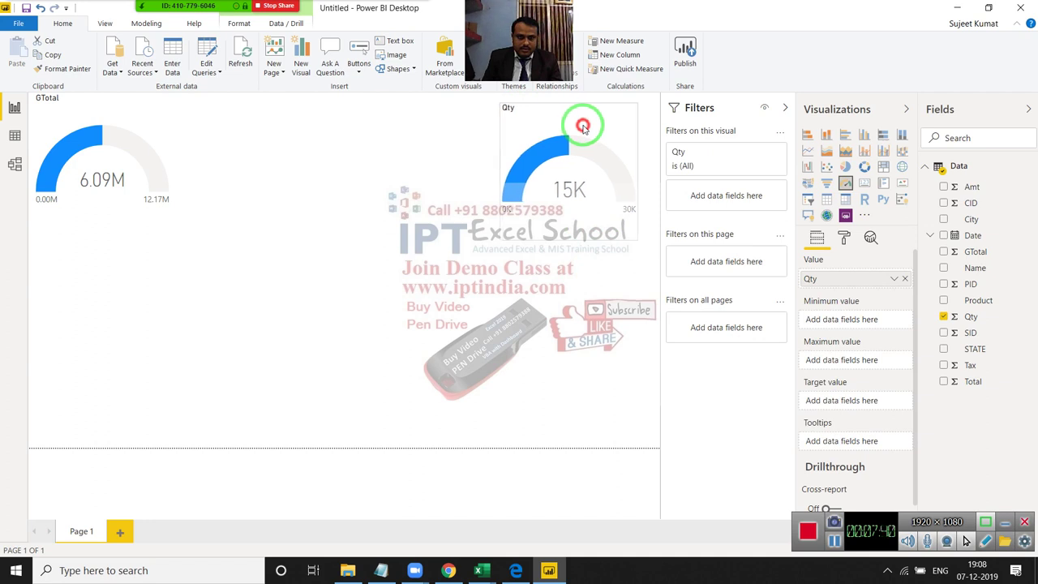
left_click_drag(586, 125, 580, 126)
left_click(501, 299)
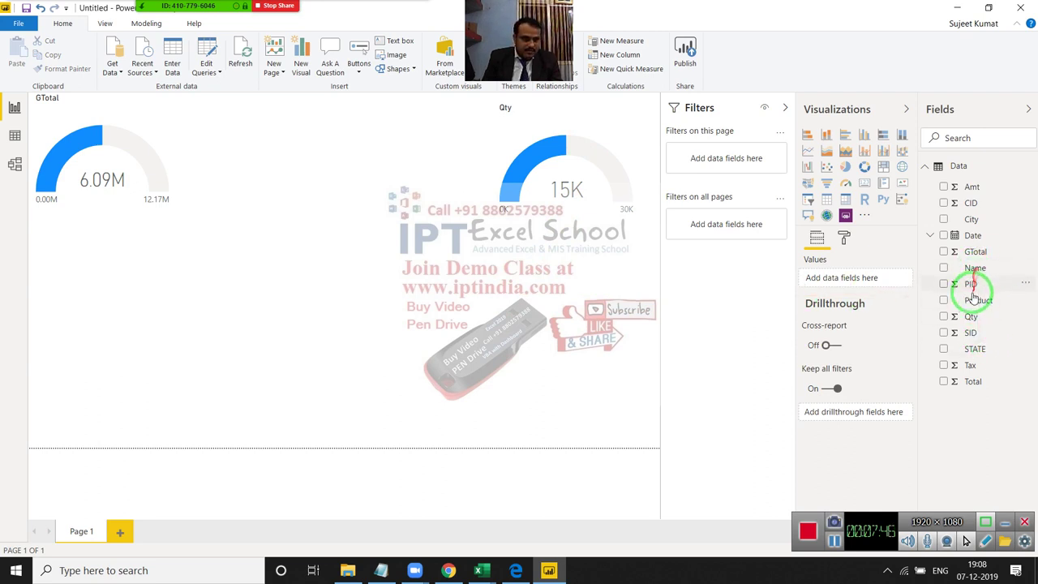
Step: Create a Qty by Product pie chart, test cross-filtering on CD and DVD, and undo its deletion
left_click(944, 301)
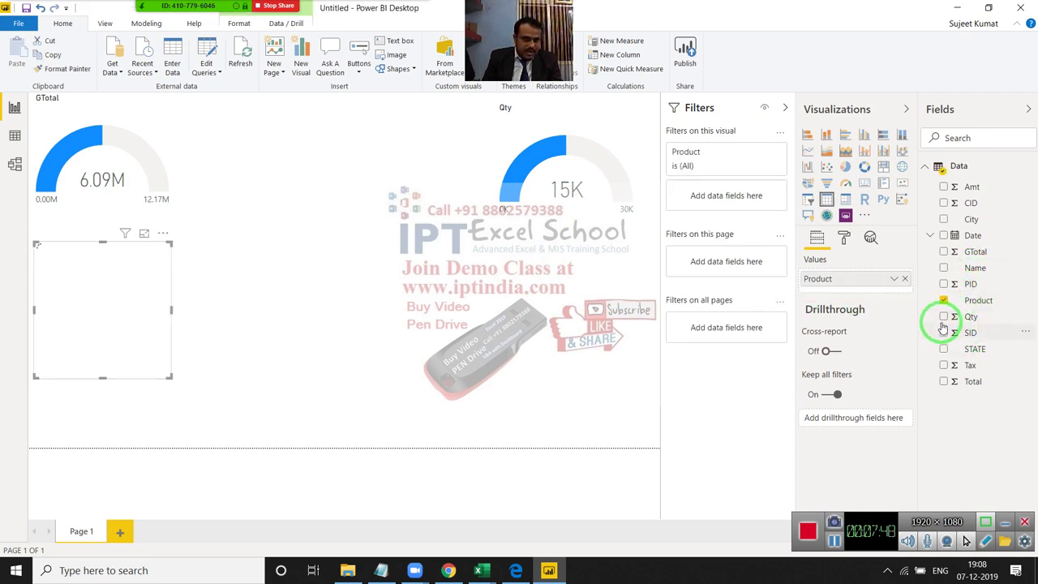
left_click(943, 317)
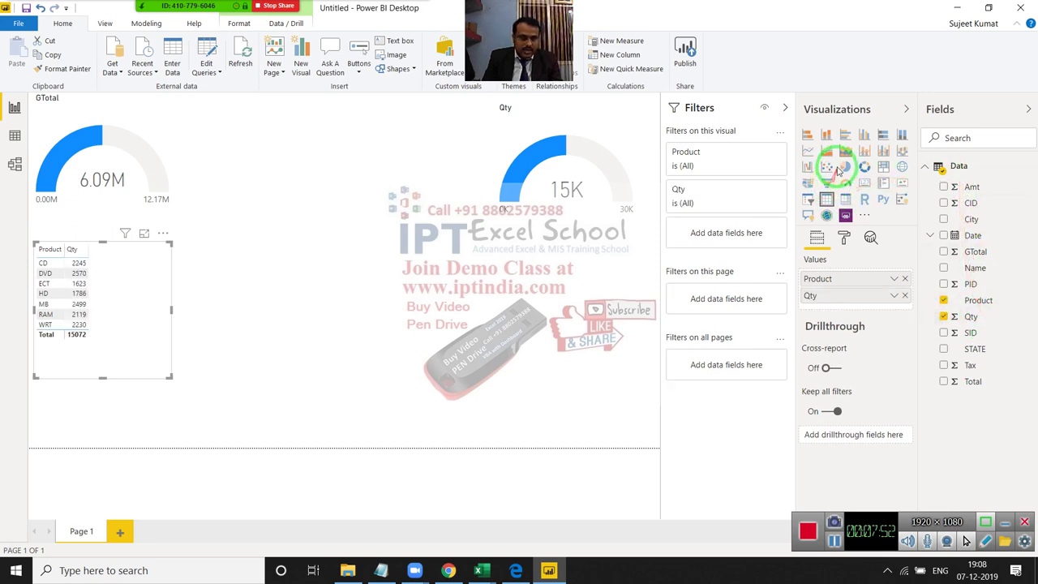
left_click(844, 168)
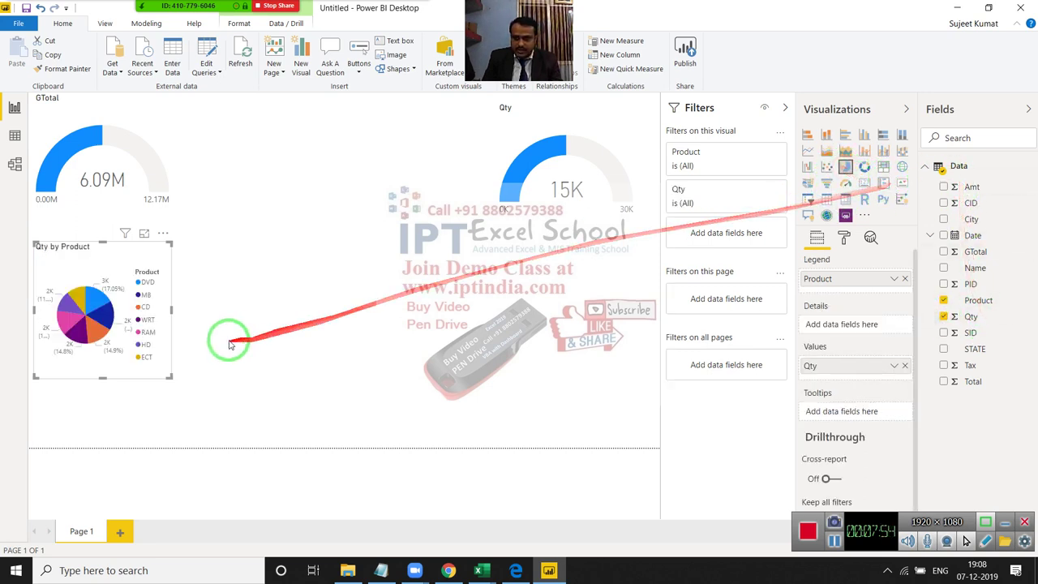
left_click(148, 305)
left_click(145, 280)
left_click(144, 277)
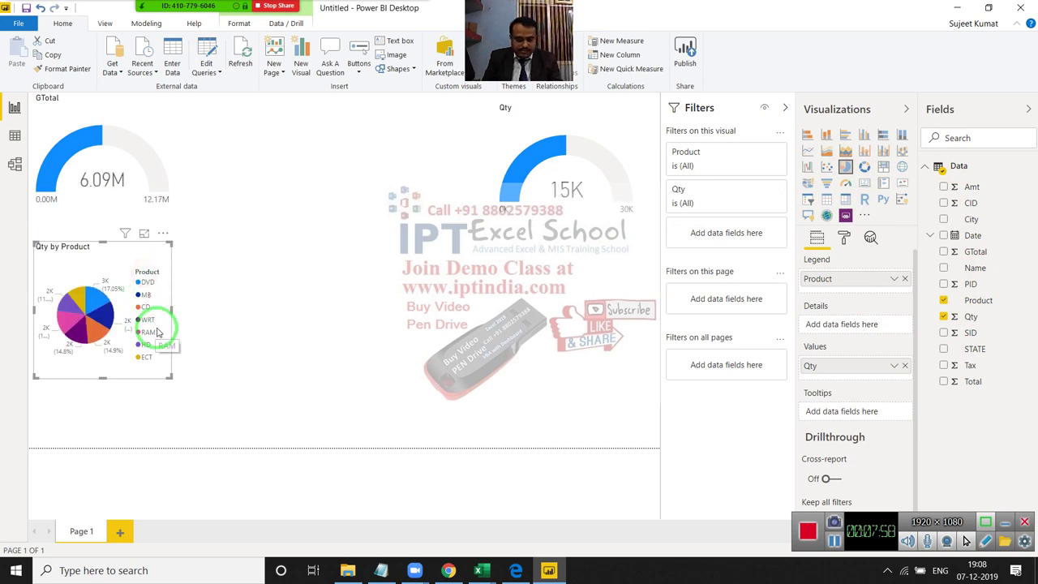
key("Delete")
key("ctrl+z")
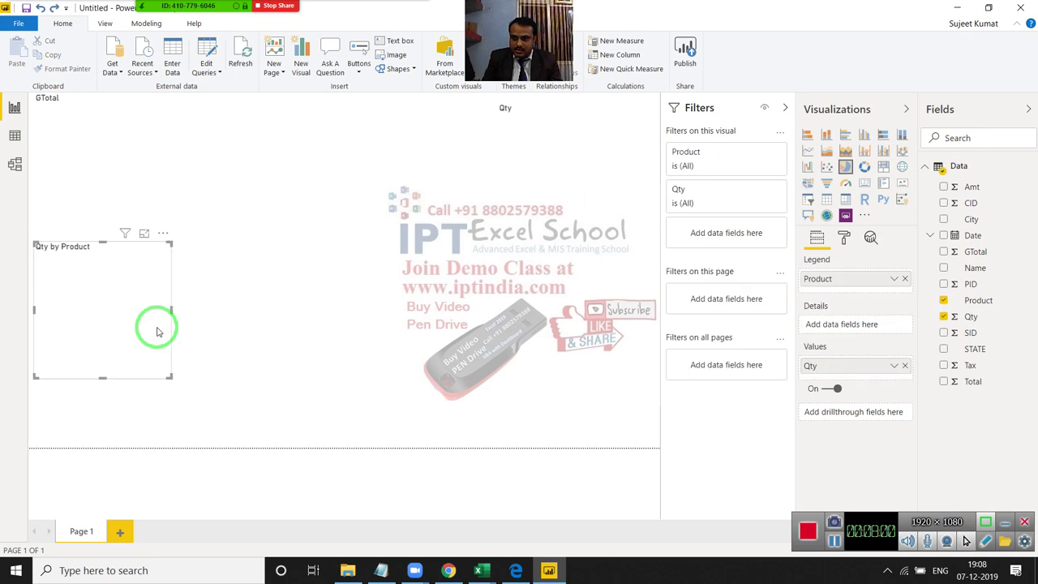
Step: Shrink the pie chart, then try MB and DVD filtering, focus mode and DVD slice highlighting
left_click_drag(168, 377, 154, 347)
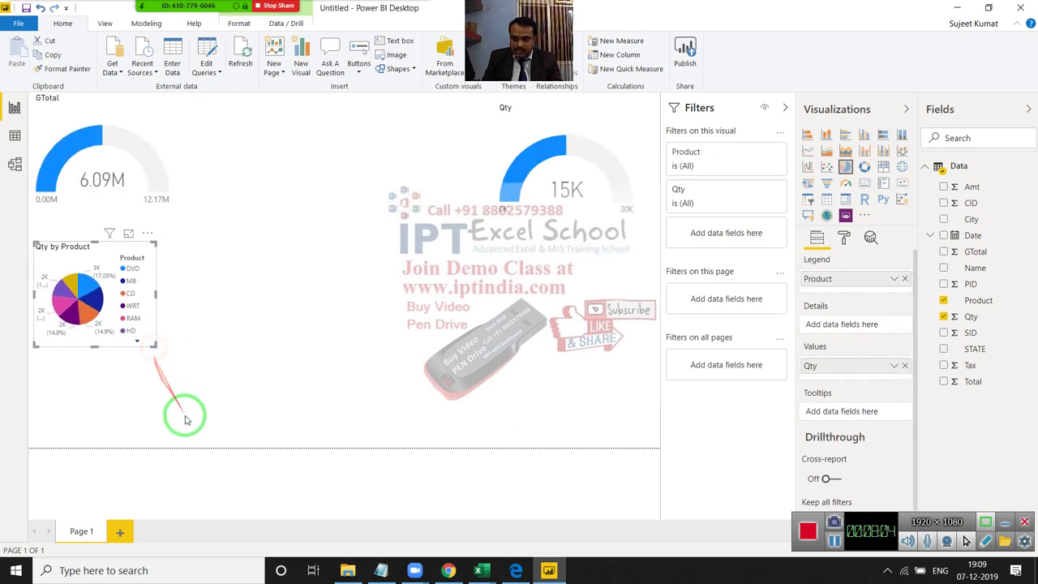
left_click(207, 447)
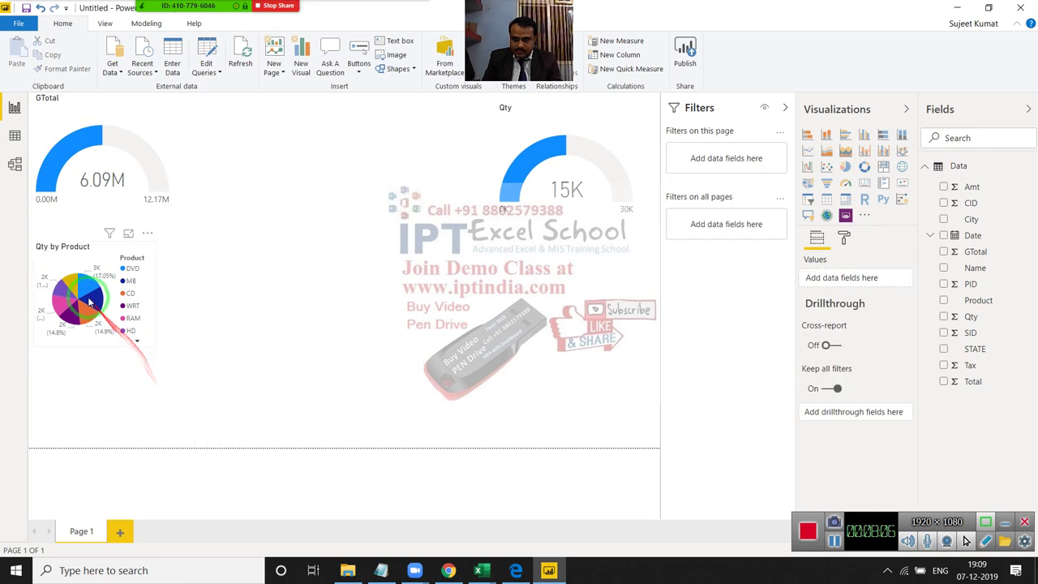
left_click(128, 280)
left_click(128, 267)
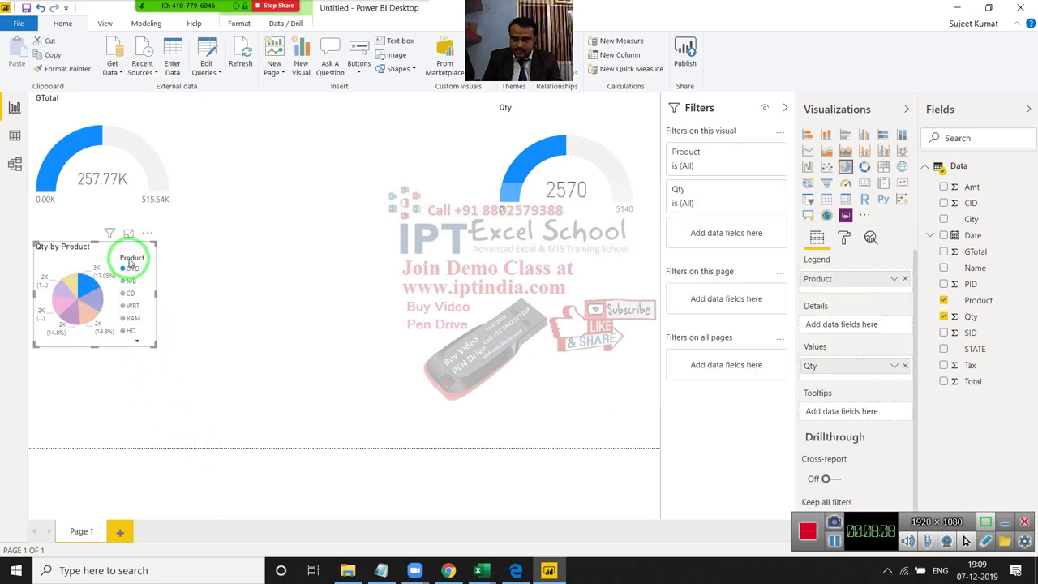
left_click(127, 236)
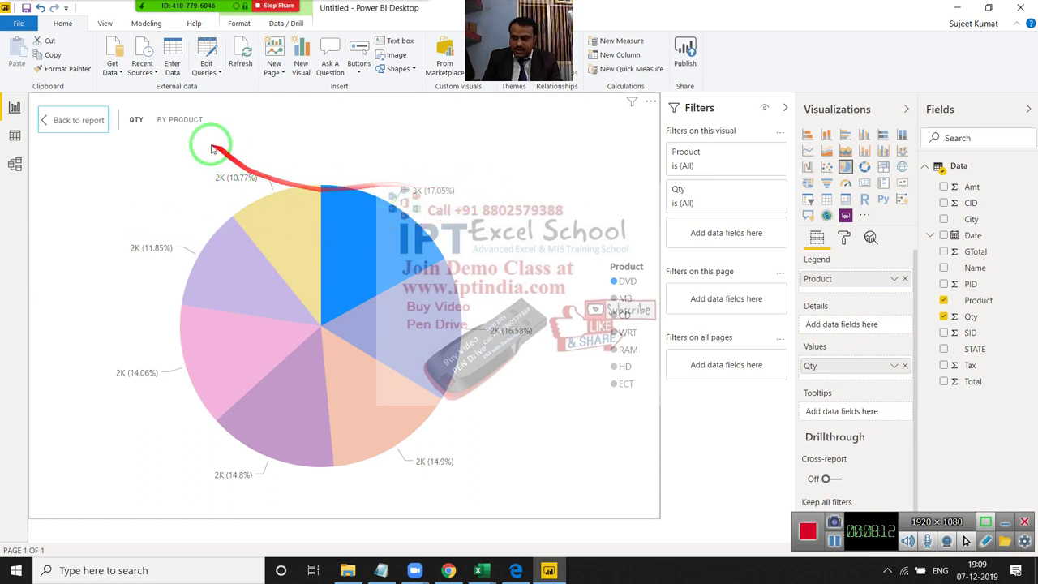
left_click(95, 123)
left_click(237, 300)
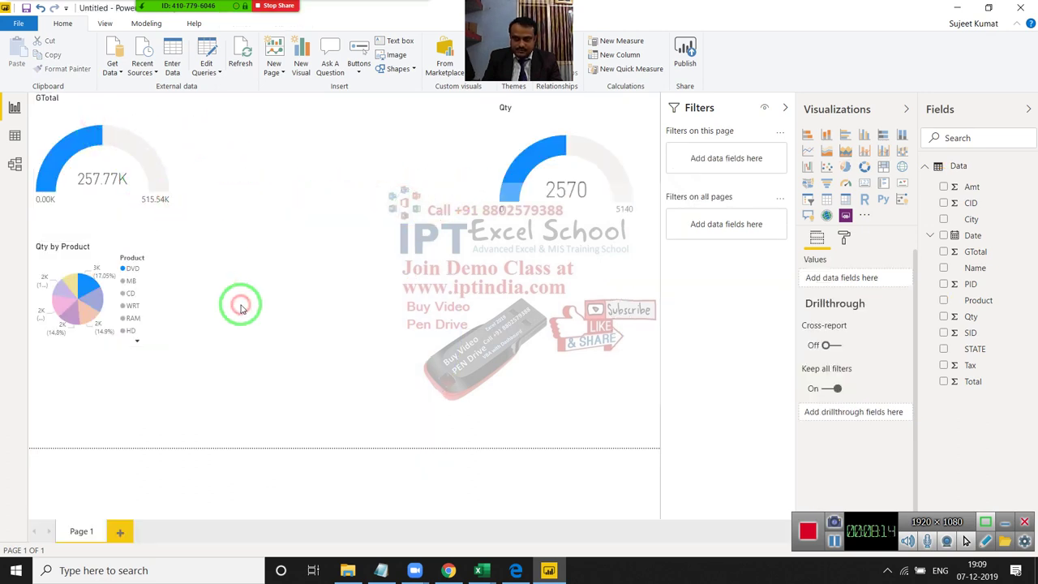
left_click(93, 289)
left_click(151, 294)
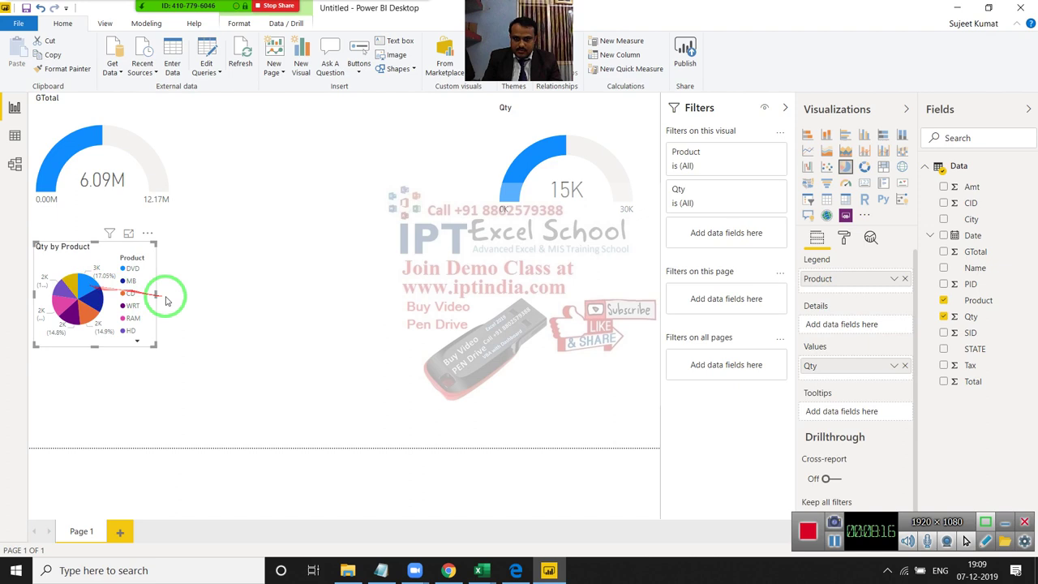
left_click(213, 290)
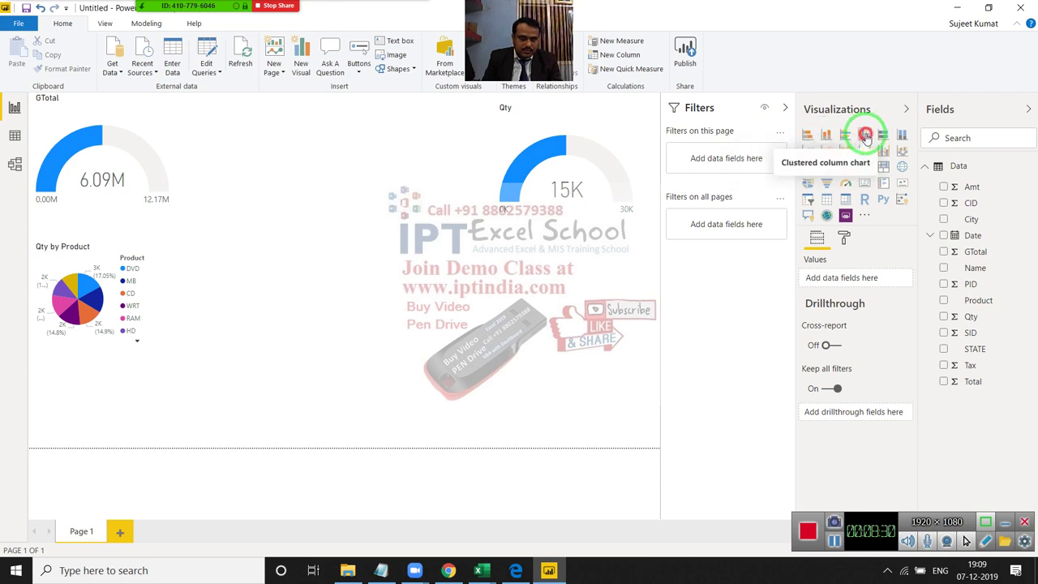
Step: Add a clustered column chart beside the pie chart with Name on the axis and GTotal as values
left_click(866, 138)
left_click_drag(136, 373, 274, 260)
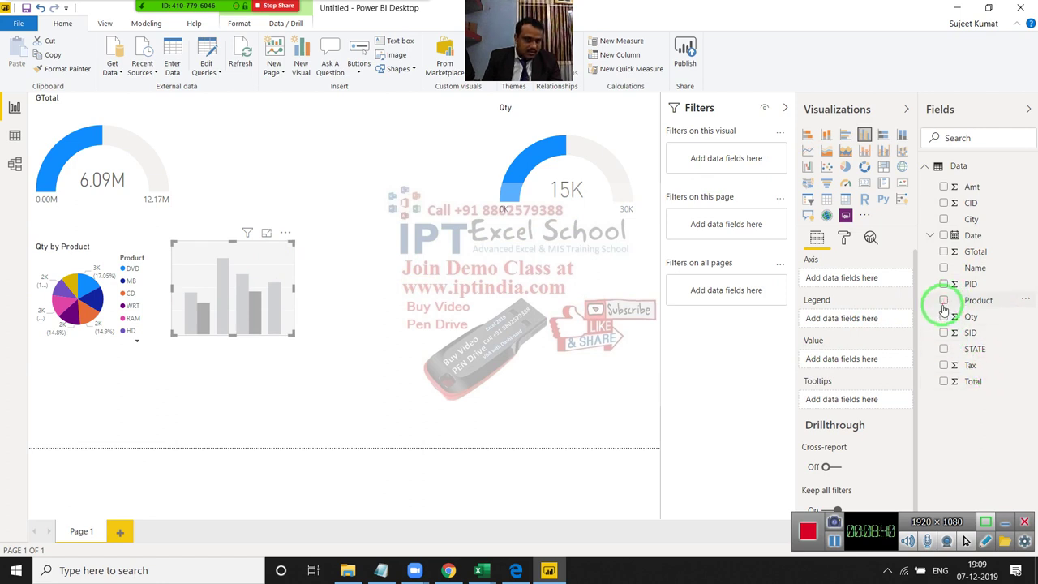
left_click(944, 269)
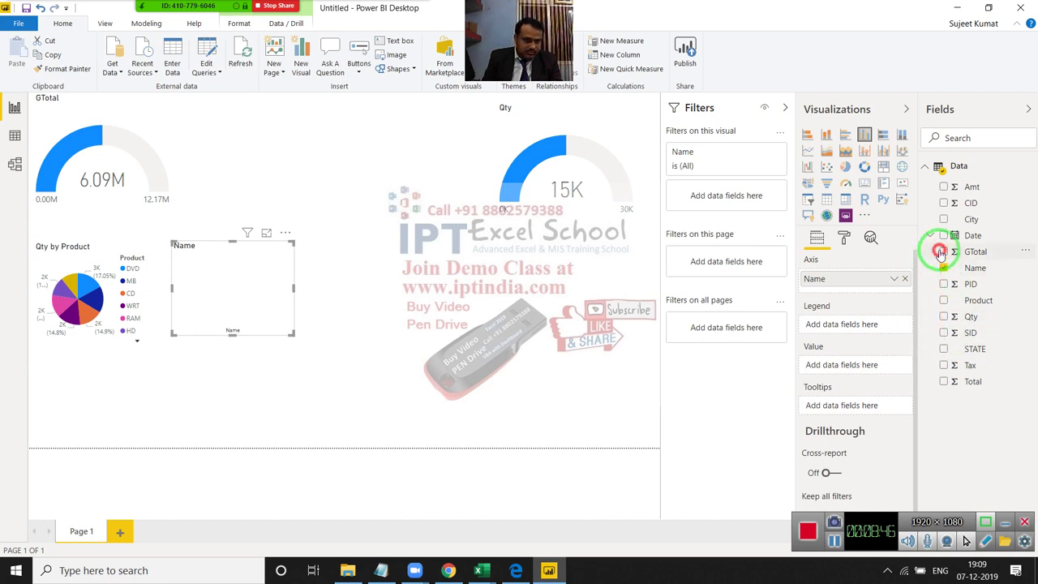
left_click_drag(940, 253, 926, 267)
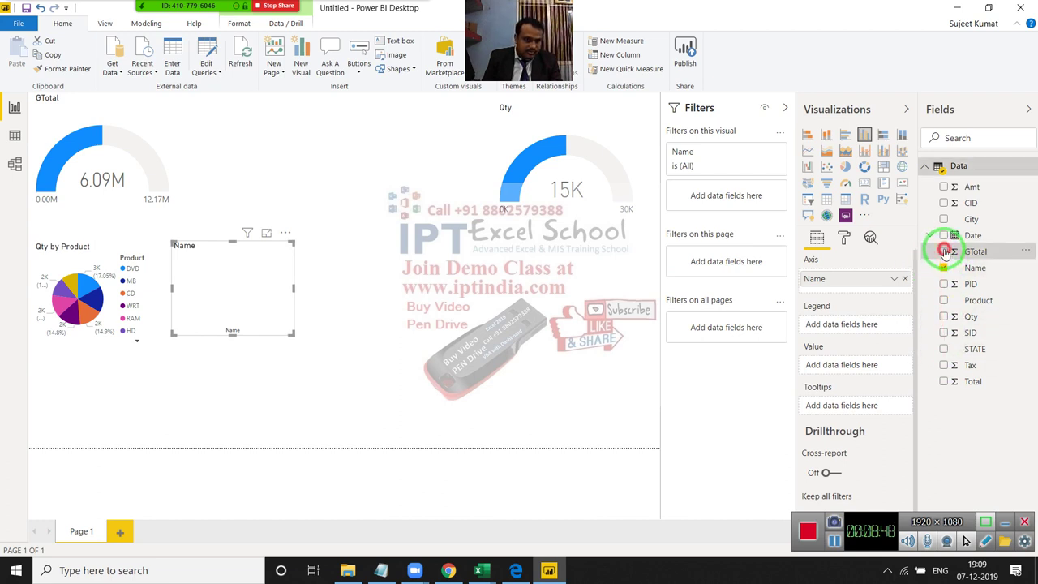
left_click(945, 253)
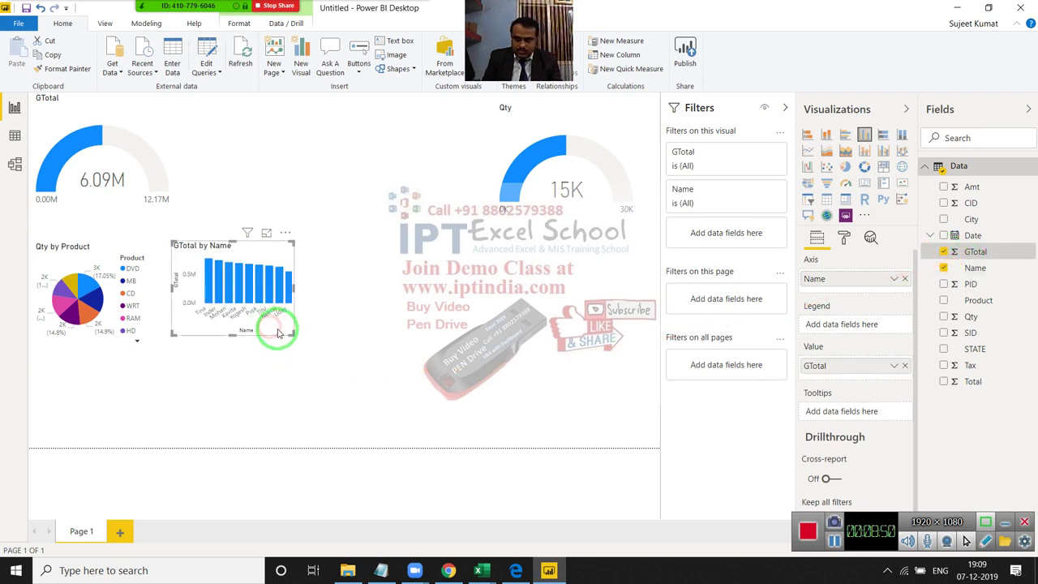
Step: Enlarge the GTotal by Name chart and widen it leftward toward the pie chart
left_click(347, 378)
left_click(282, 331)
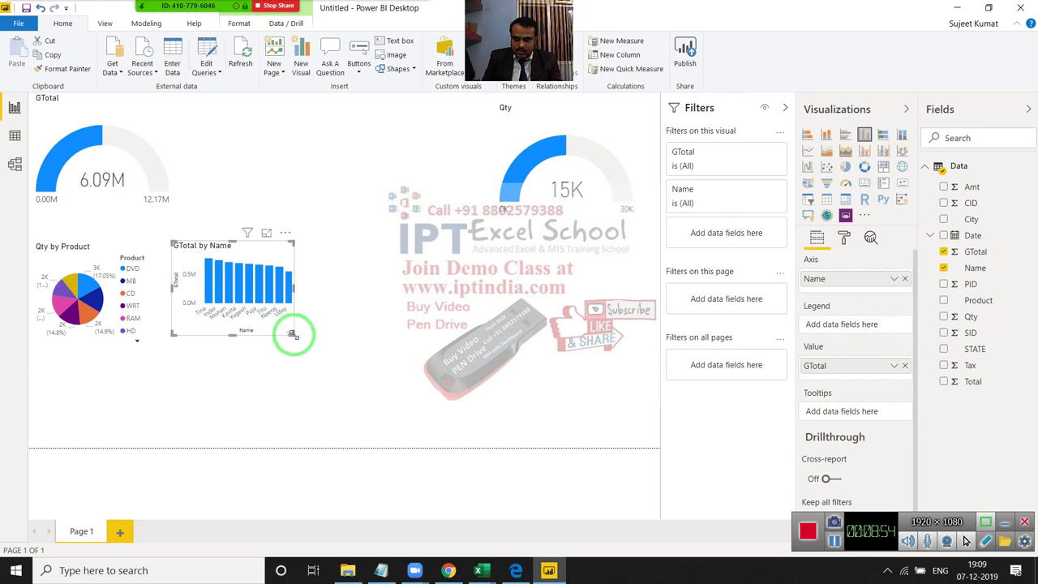
left_click_drag(293, 334, 327, 344)
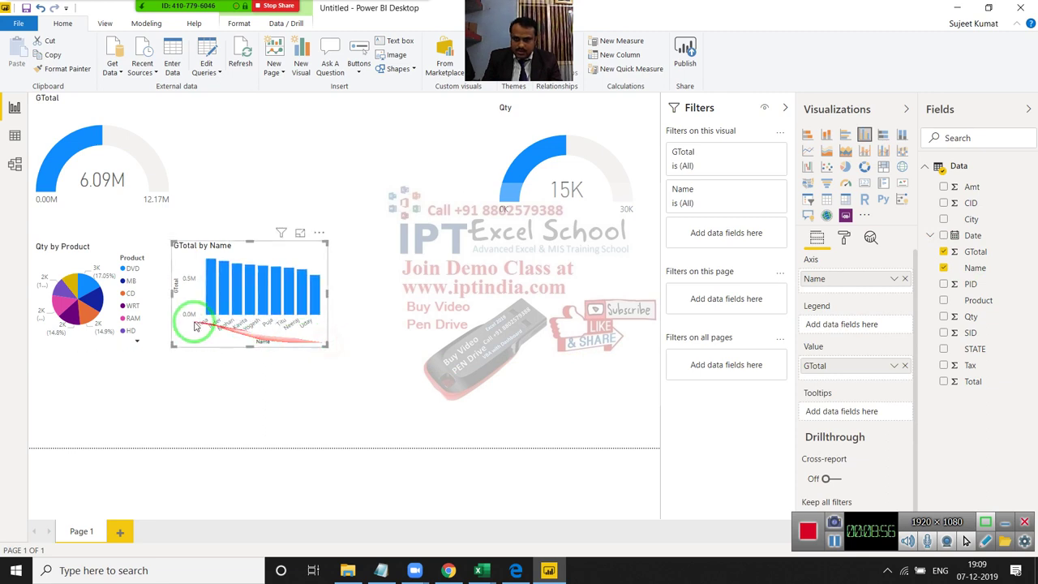
left_click_drag(171, 294, 147, 296)
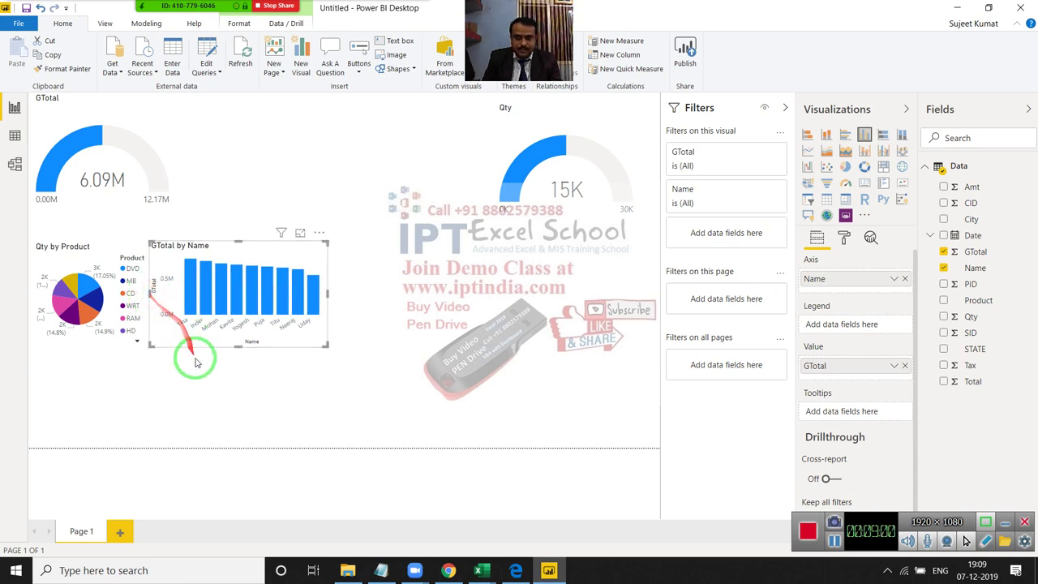
left_click(149, 381)
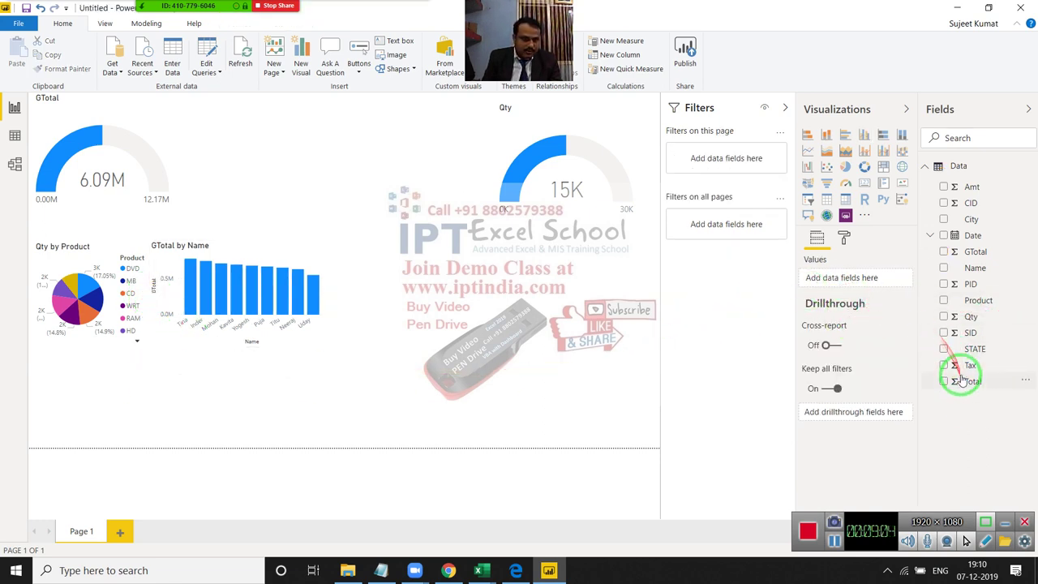
Step: Create a map from STATE near the page centre, sized by GTotal with Qty in tooltips
left_click(943, 349)
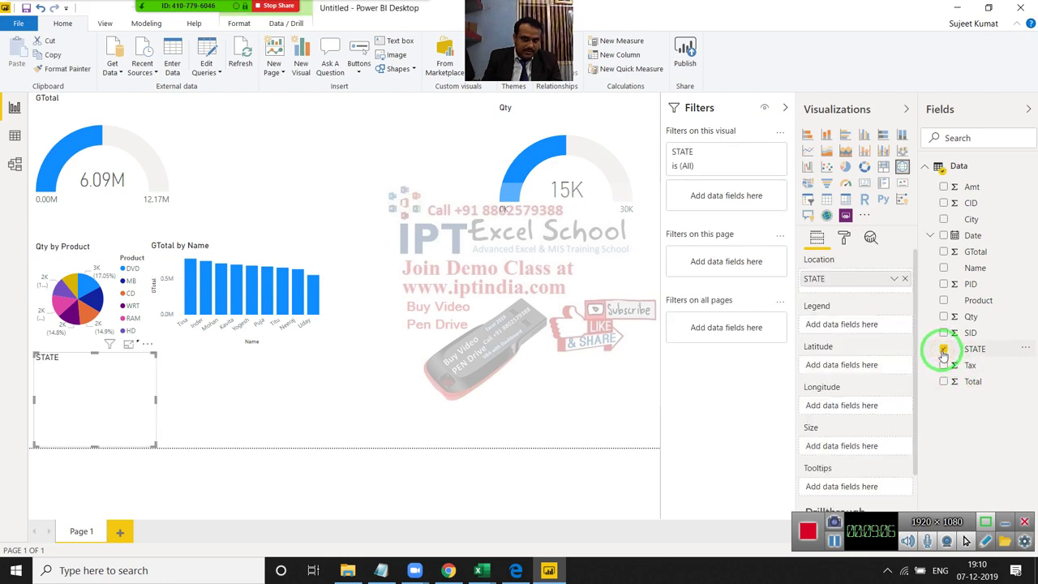
left_click_drag(139, 387, 438, 286)
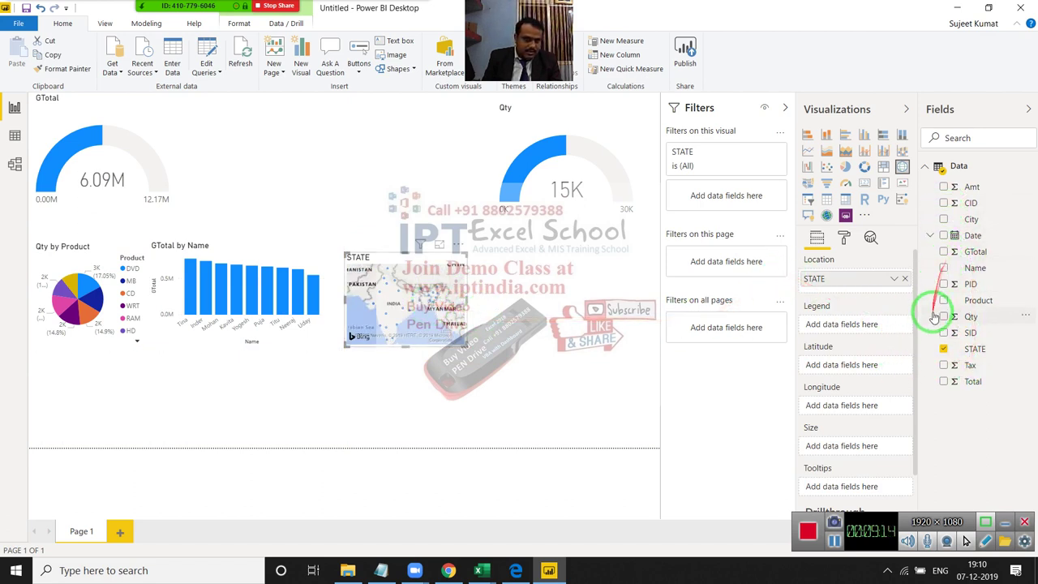
left_click(944, 252)
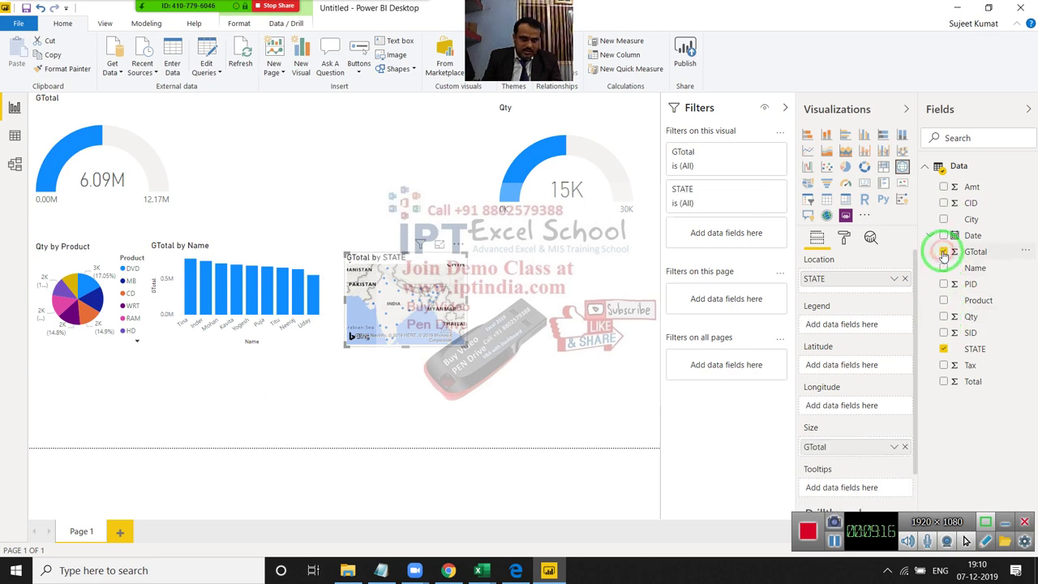
left_click(944, 318)
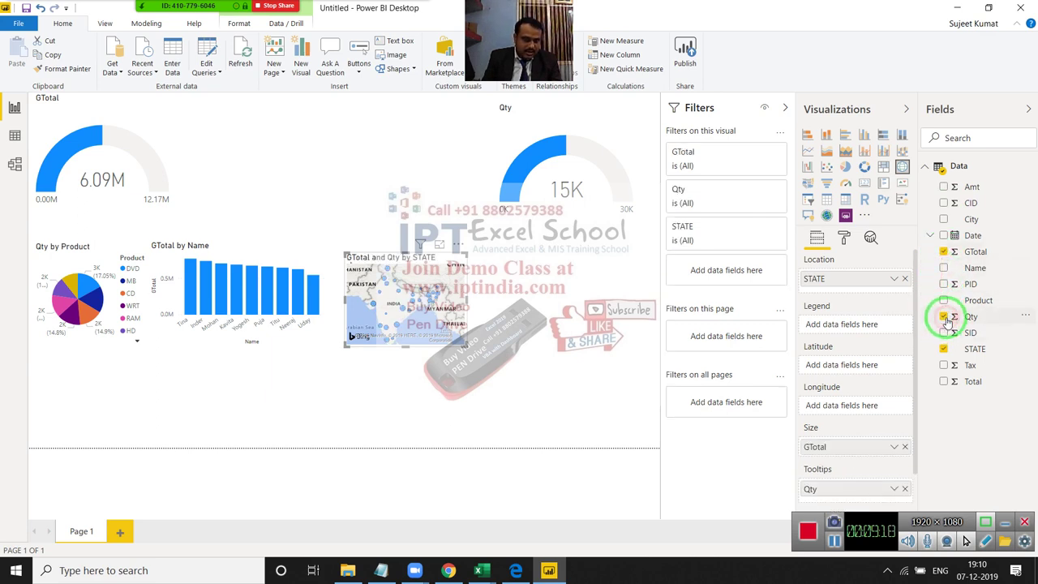
Step: Move the map up and resize it wider and taller
left_click_drag(348, 255, 366, 230)
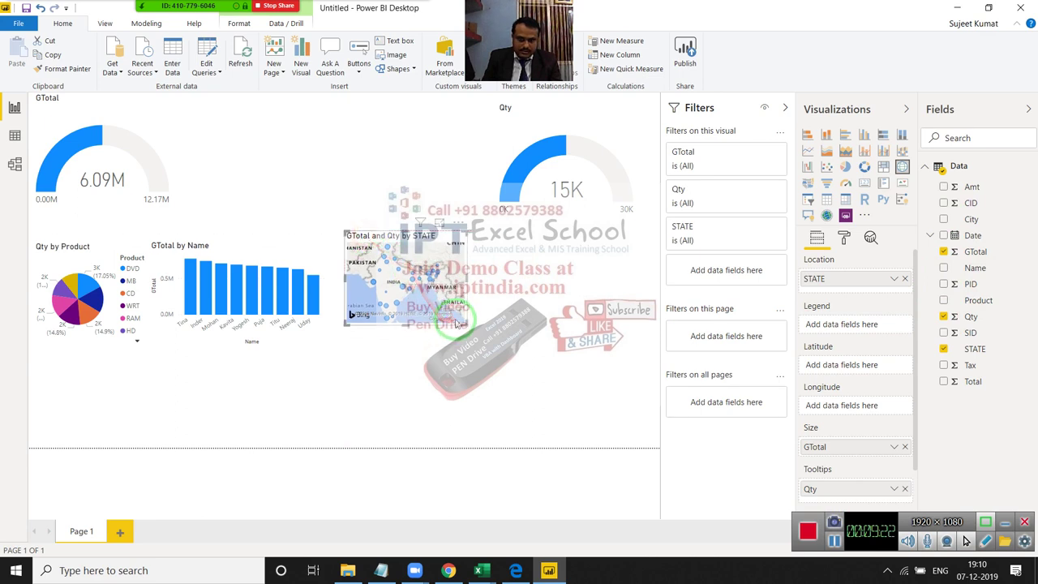
left_click_drag(465, 324, 500, 345)
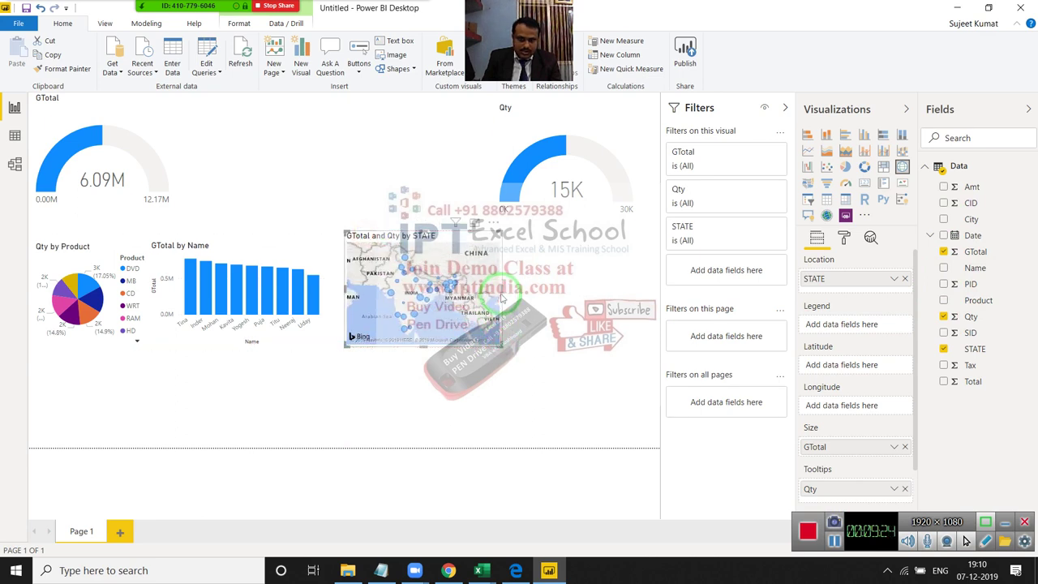
left_click_drag(502, 288, 635, 290)
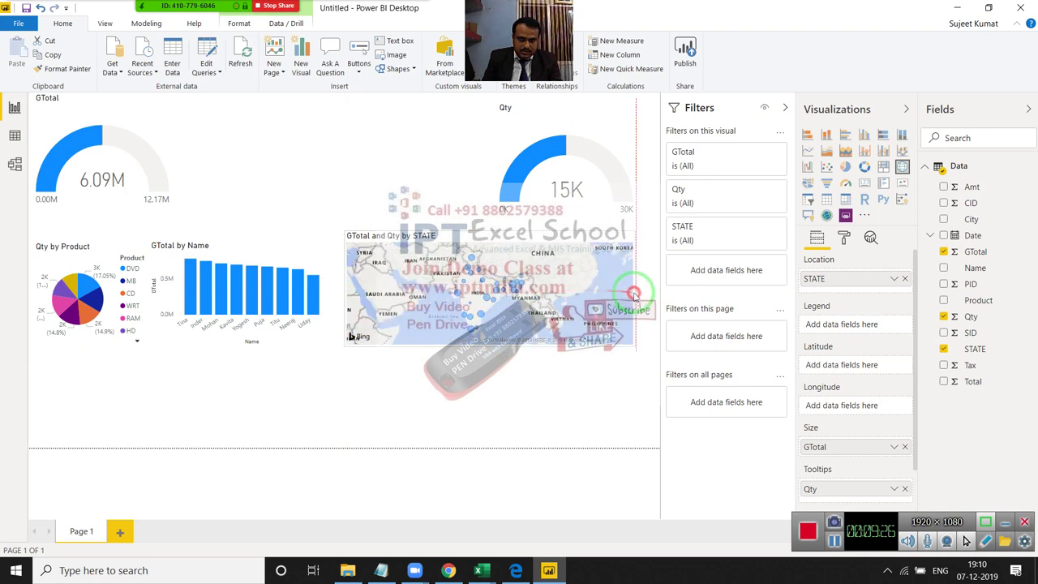
left_click_drag(487, 232, 486, 208)
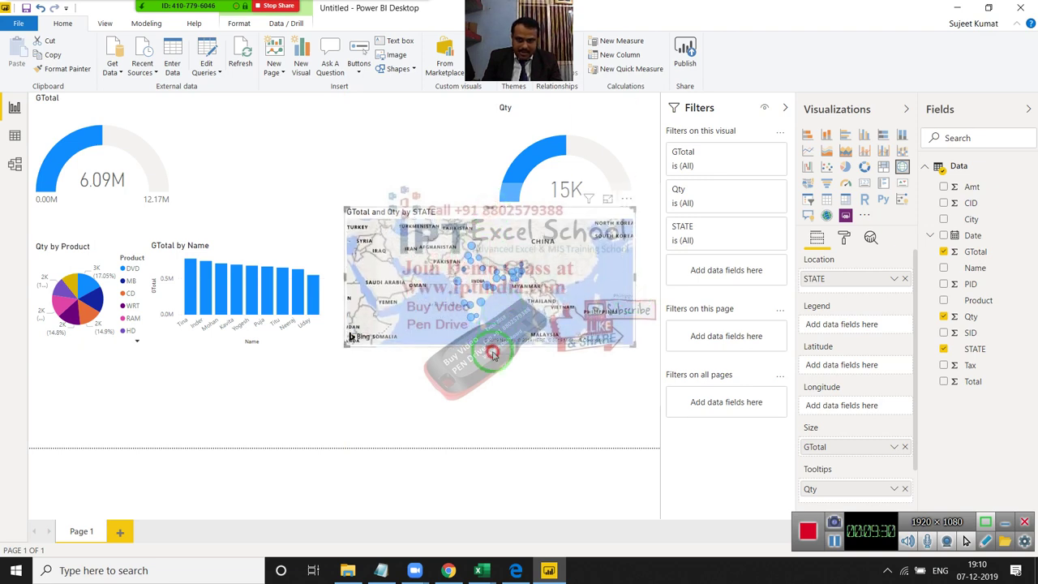
left_click_drag(492, 350, 491, 344)
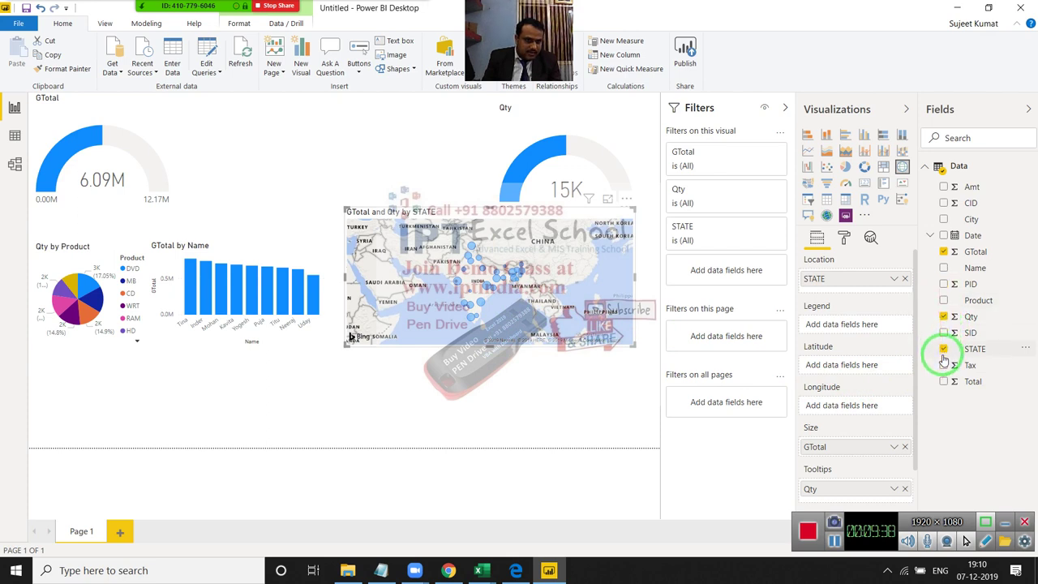
Step: Add City as the map legend, then zoom and pan onto India, Pakistan and Iran
left_click(944, 219)
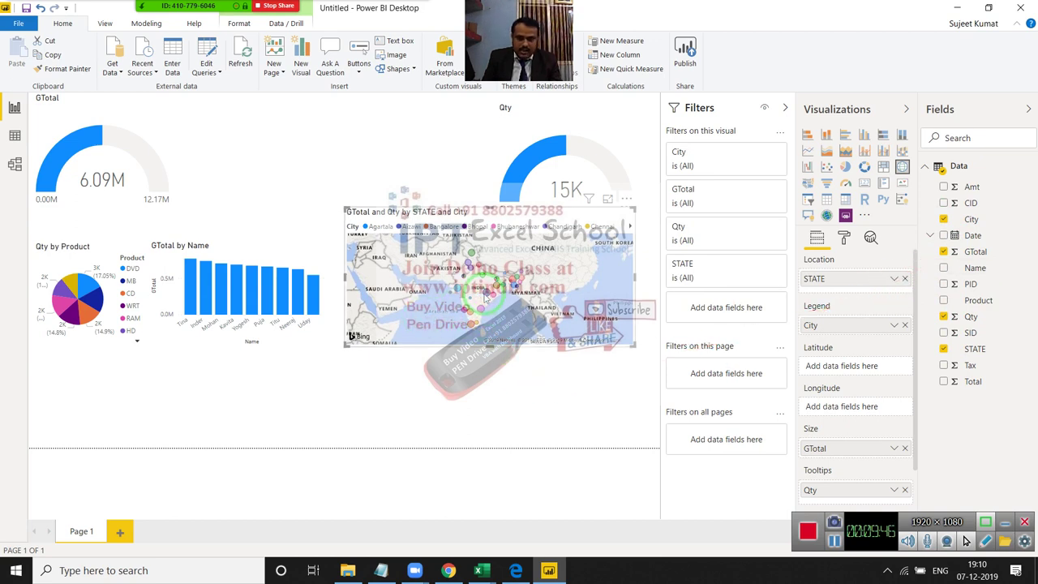
double_click(478, 292)
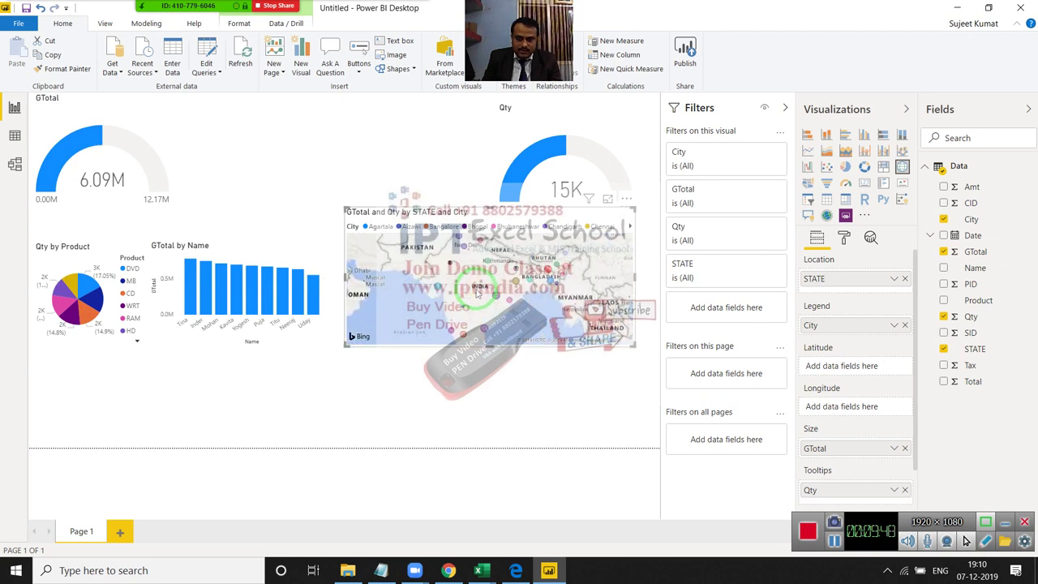
mouse_move(479, 298)
left_mouse_down()
mouse_move(542, 336)
mouse_move(487, 318)
left_mouse_up()
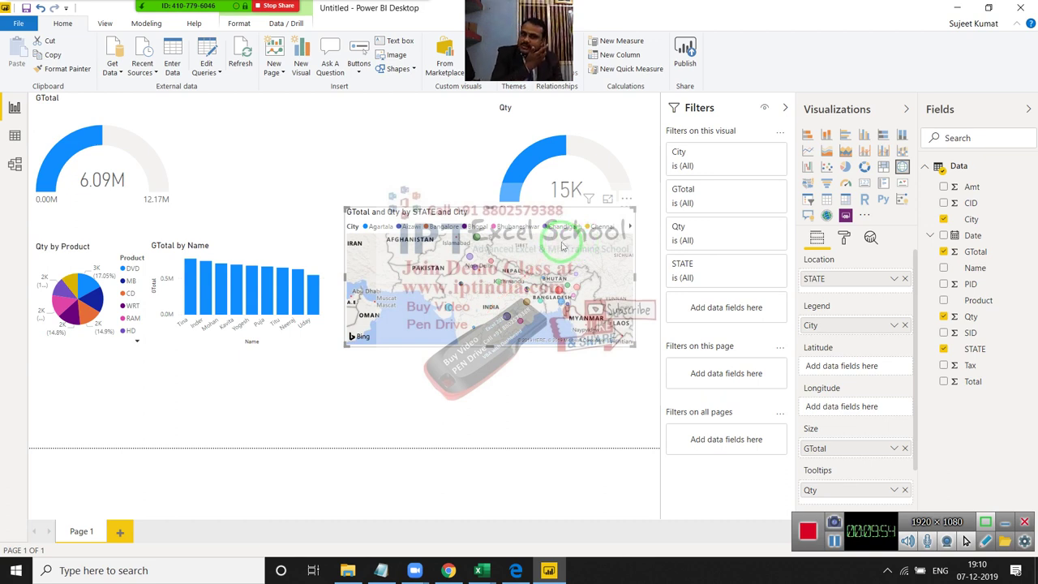
left_click_drag(556, 267, 524, 370)
left_click(524, 365)
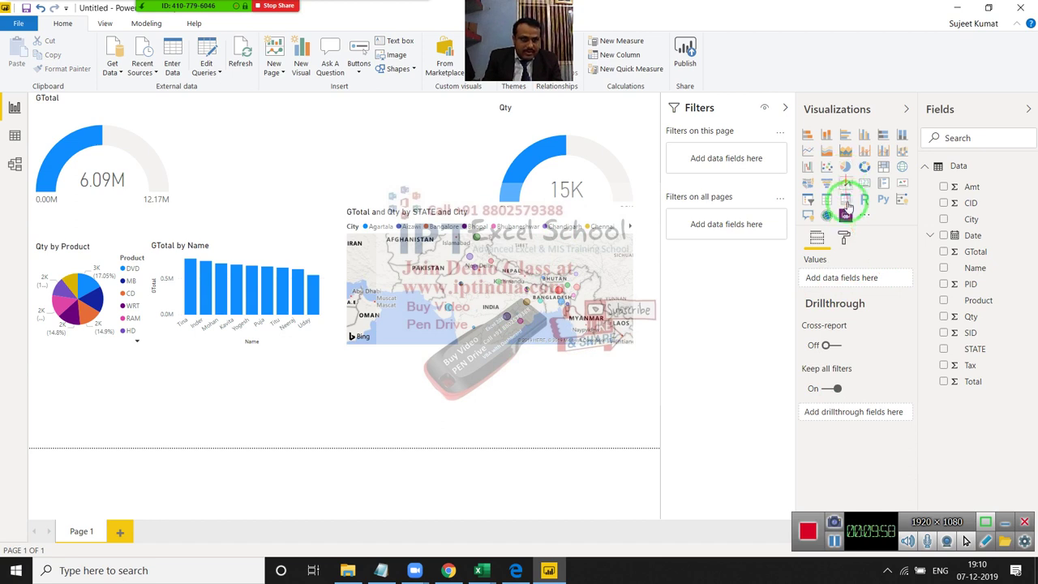
Step: Add a treemap grouped by STATE with tiles sized by Qty
left_click(886, 167)
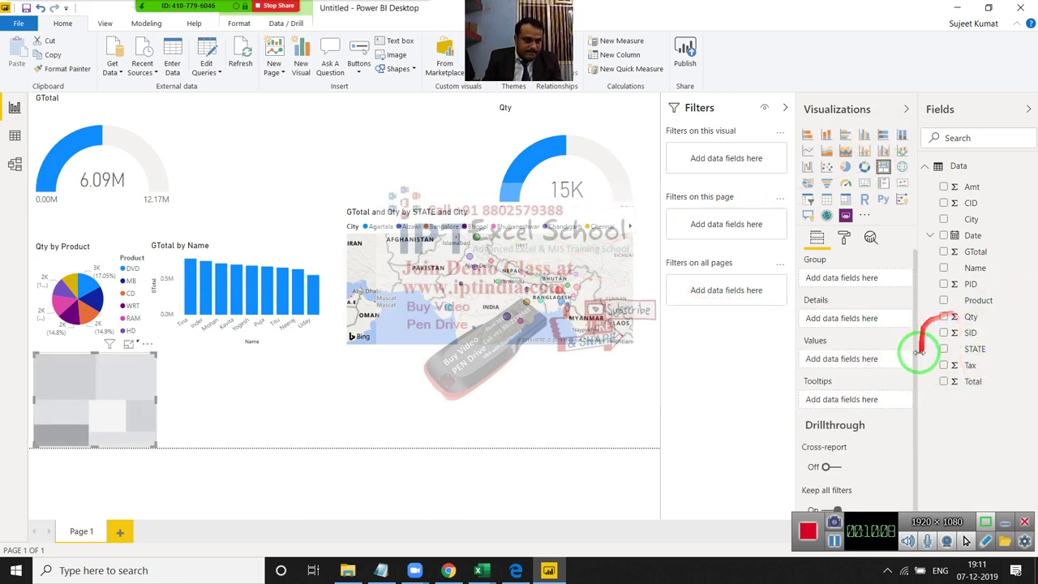
left_click_drag(943, 274, 201, 335)
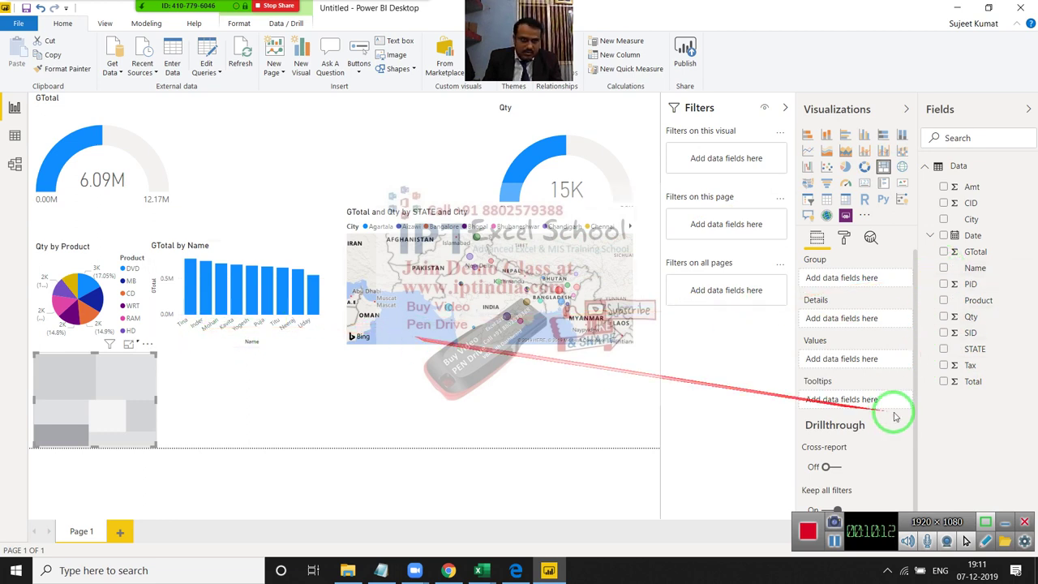
left_click_drag(951, 333, 945, 355)
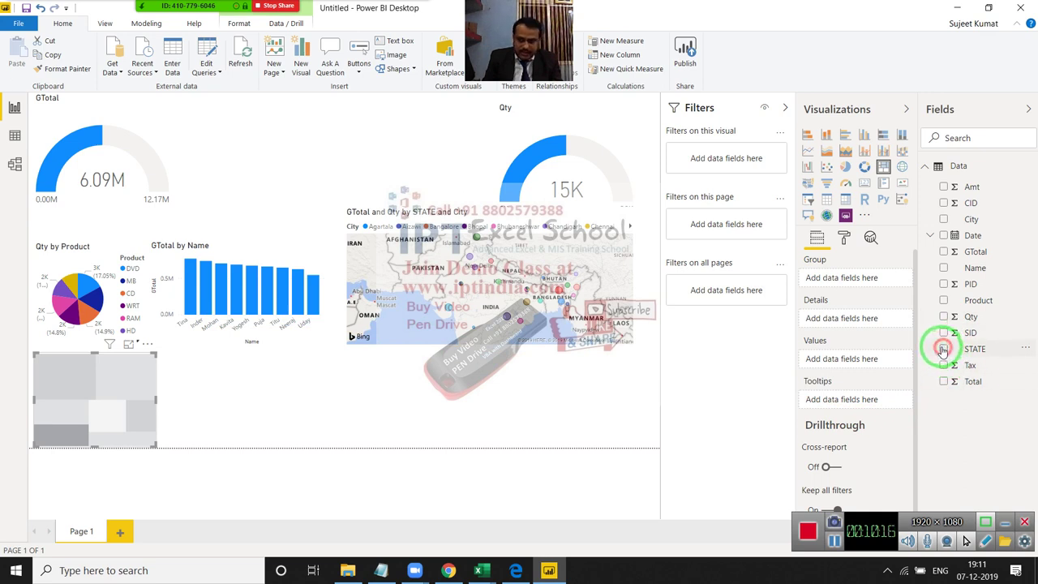
left_click(943, 348)
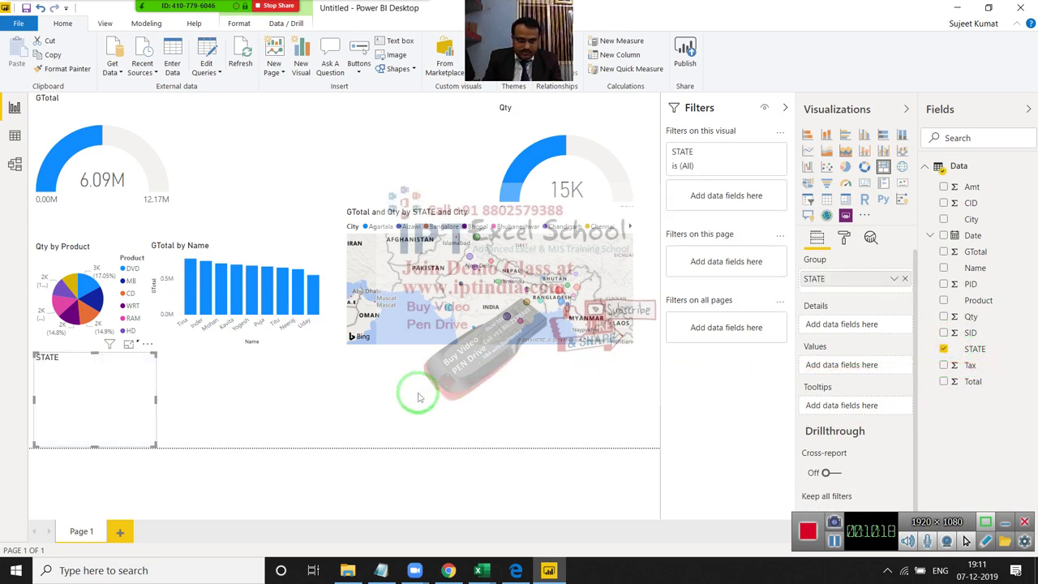
mouse_move(971, 316)
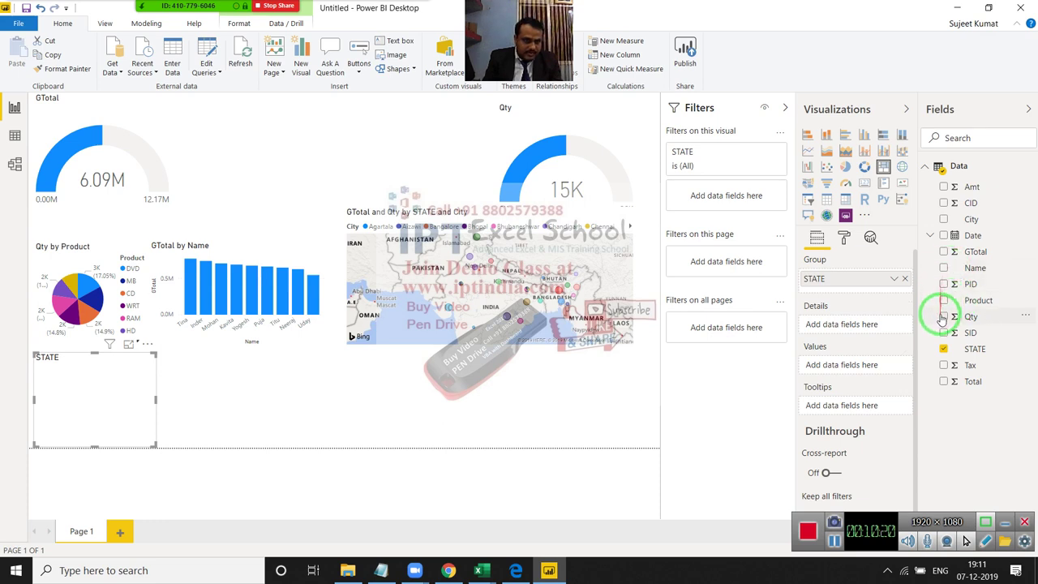
left_click(943, 316)
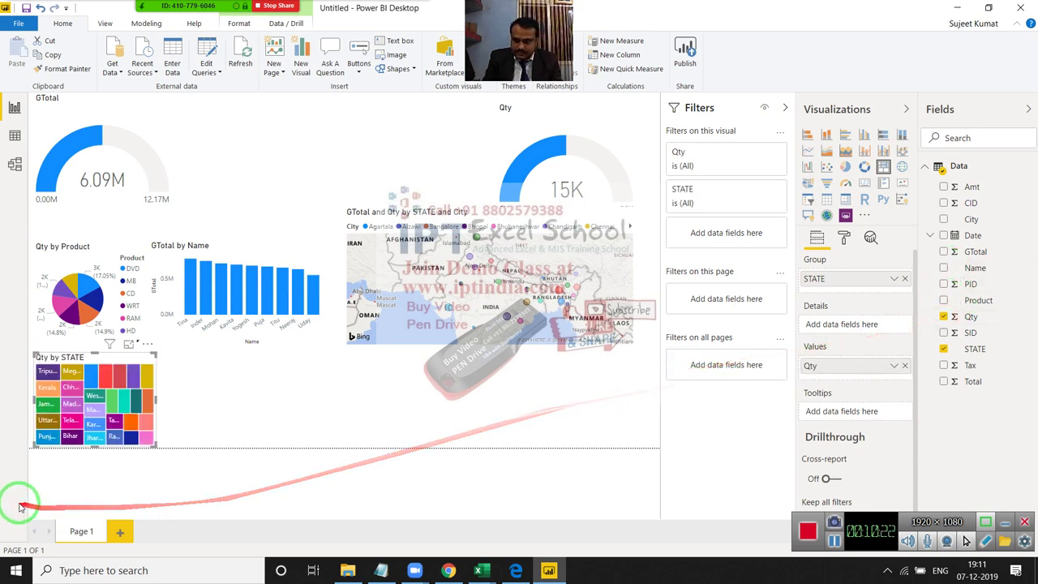
Step: Widen the Qty by STATE treemap across the bottom of the page
left_click_drag(156, 399, 654, 393)
left_click(655, 391)
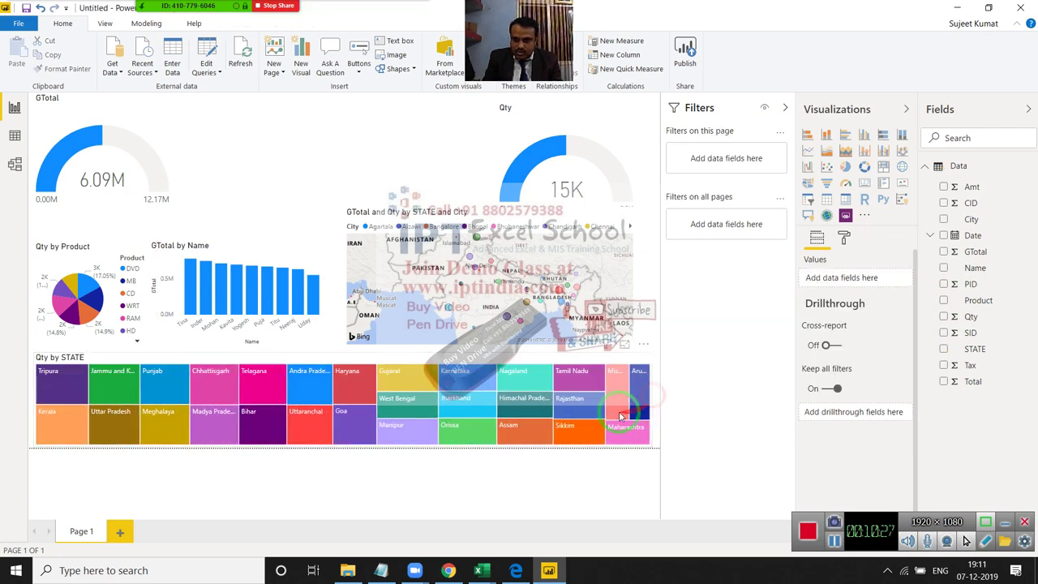
left_click(367, 356)
left_click(284, 168)
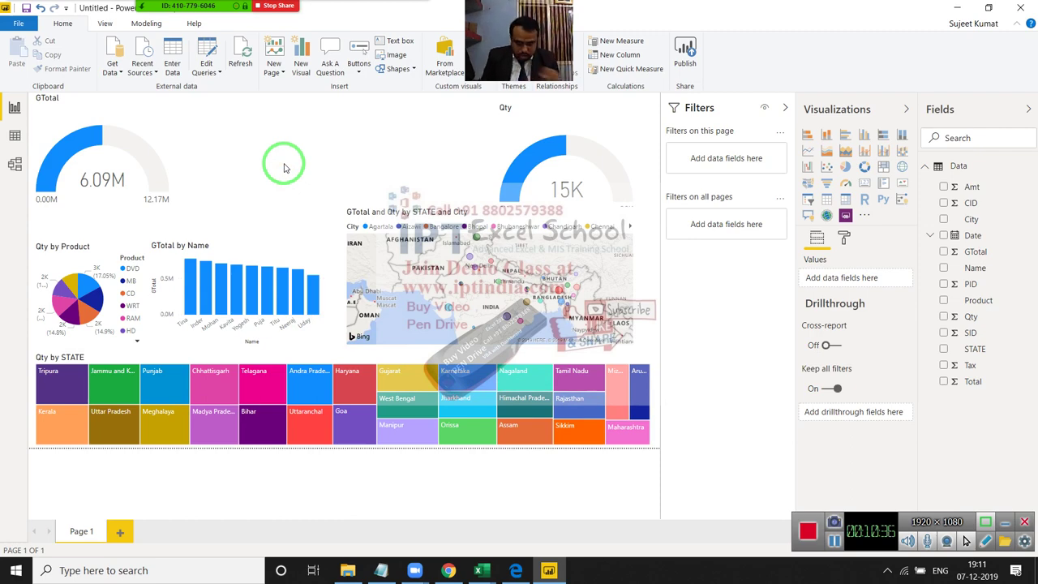
left_click(294, 434)
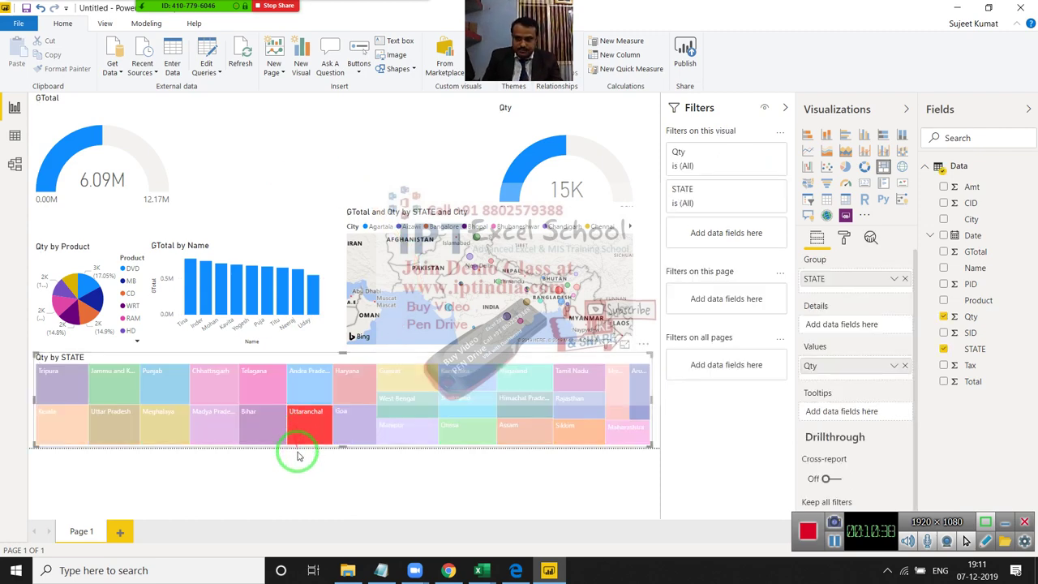
left_click(341, 453)
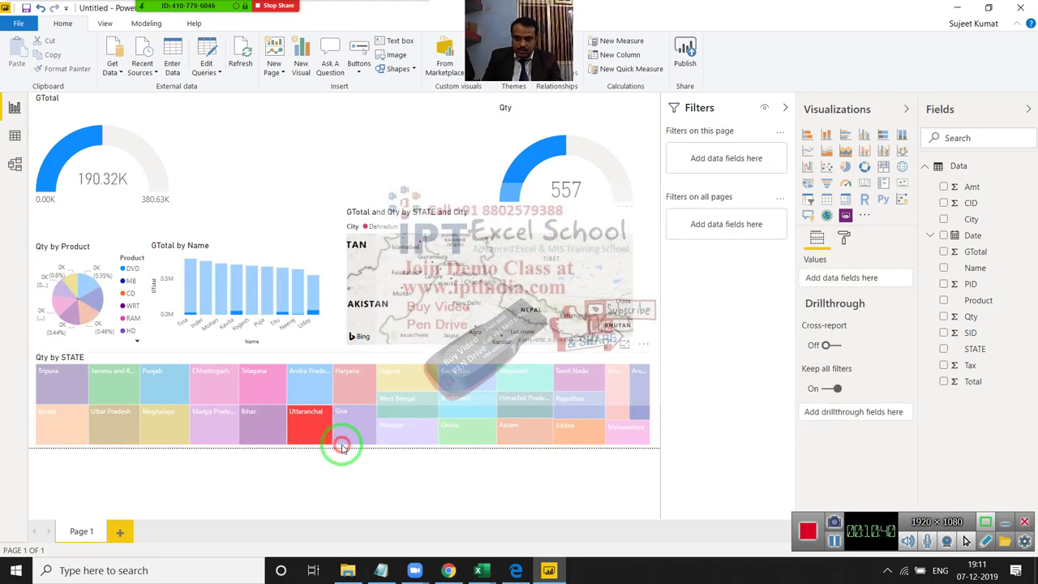
left_click(341, 422)
left_click(311, 158)
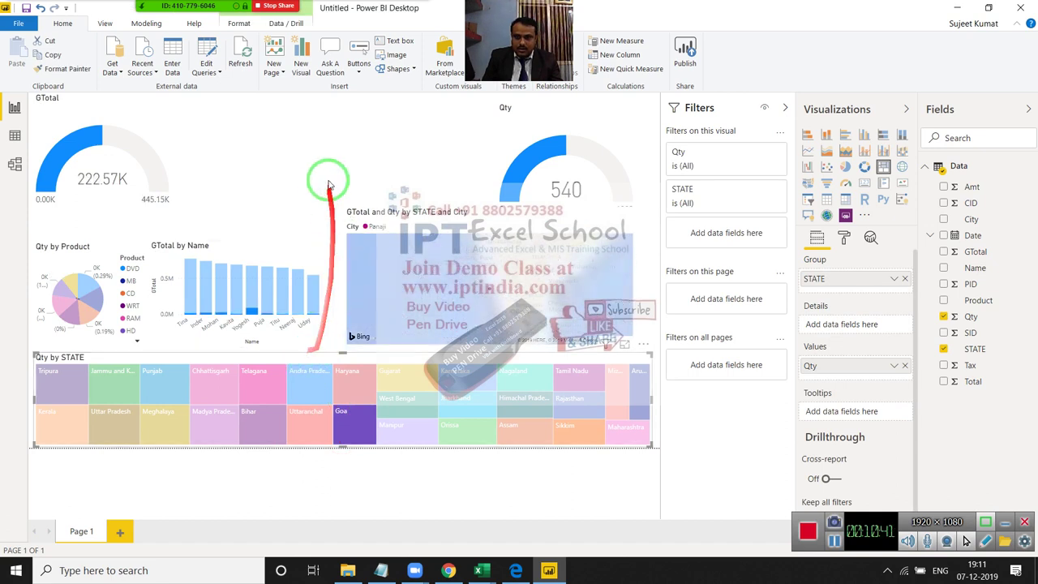
left_click(297, 349)
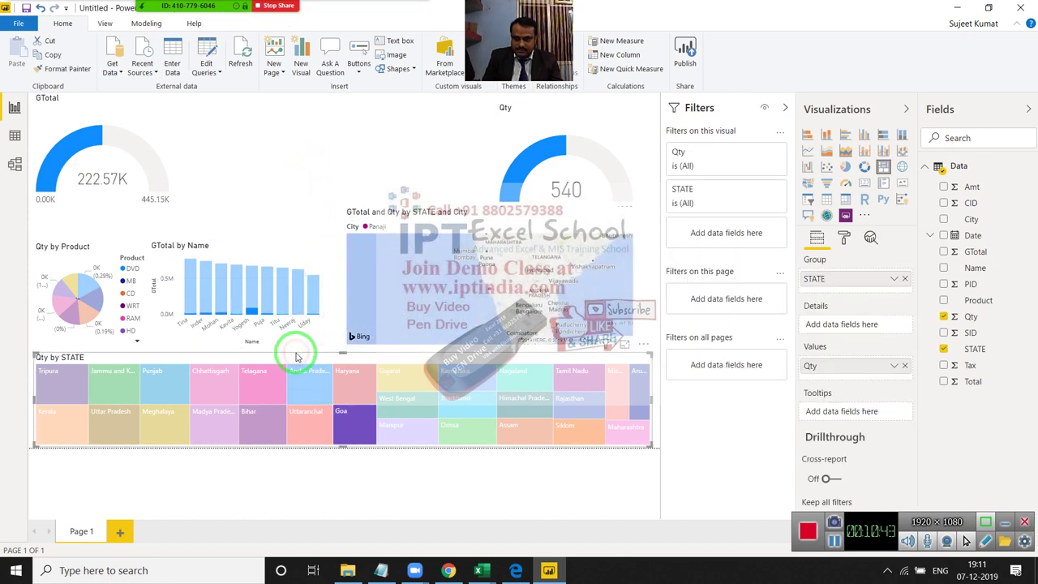
left_click(343, 438)
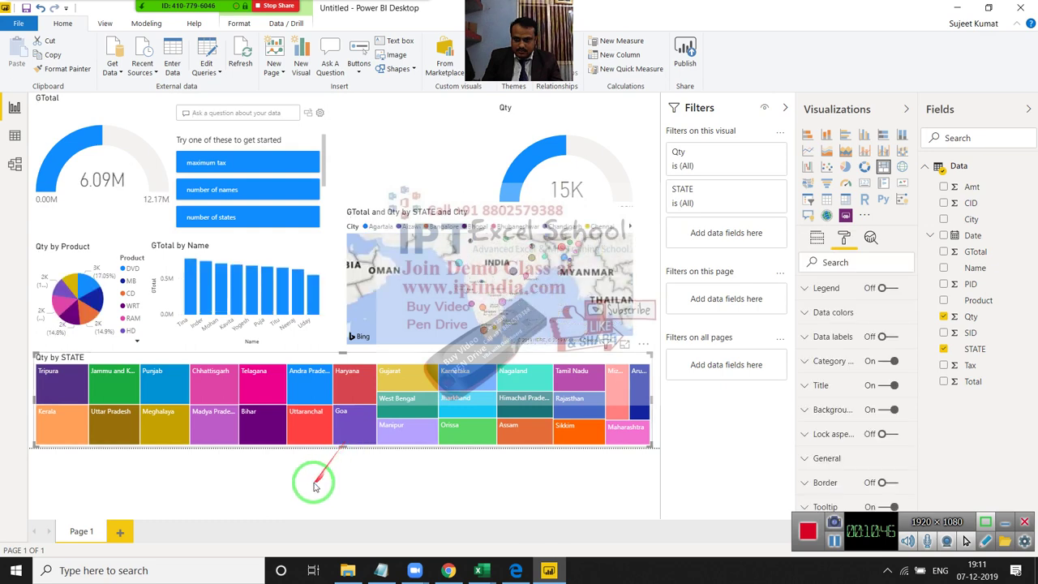
left_click(185, 486)
mouse_move(248, 162)
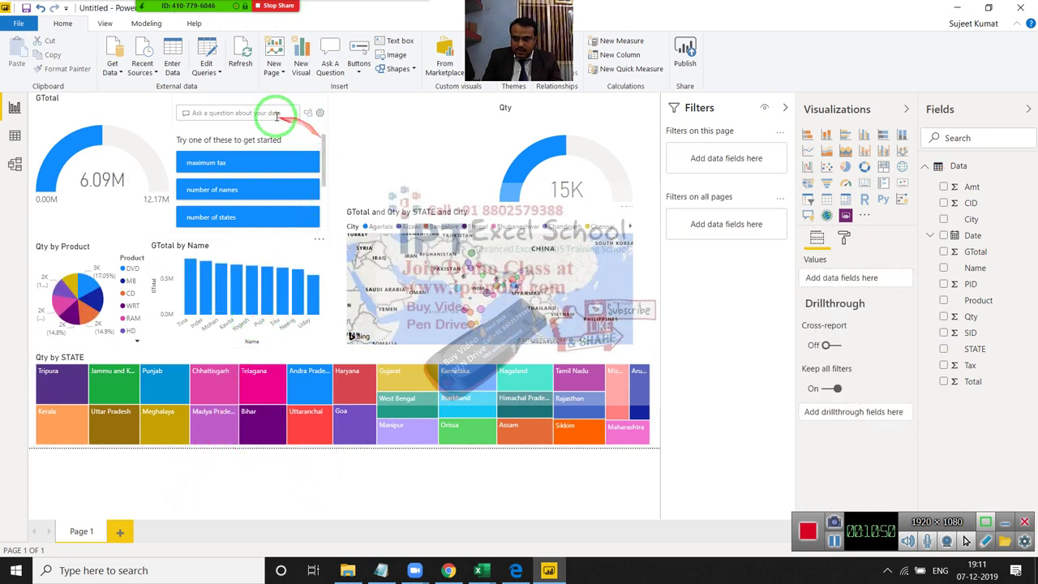
left_click(173, 128)
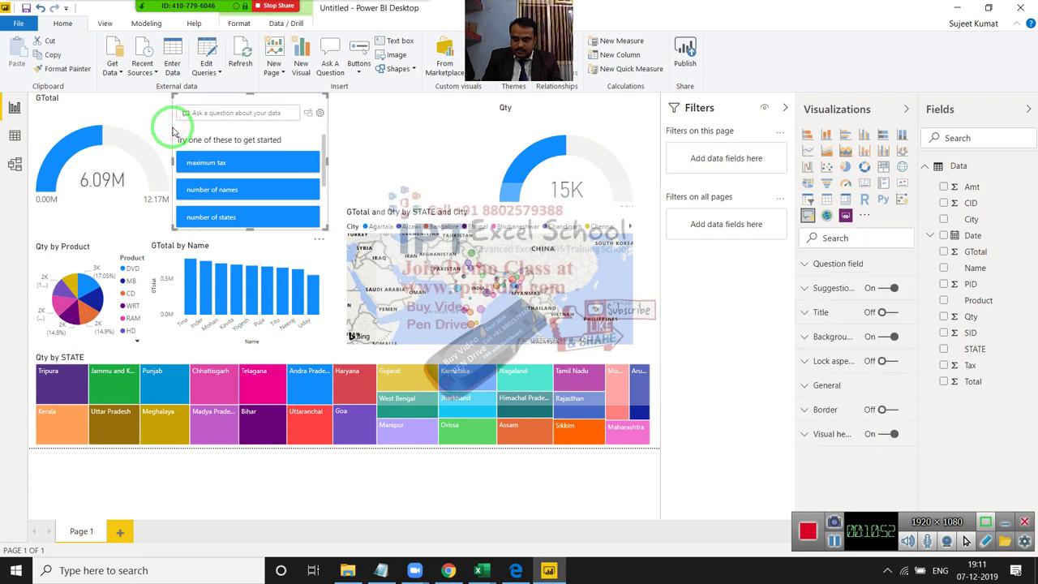
key("Delete")
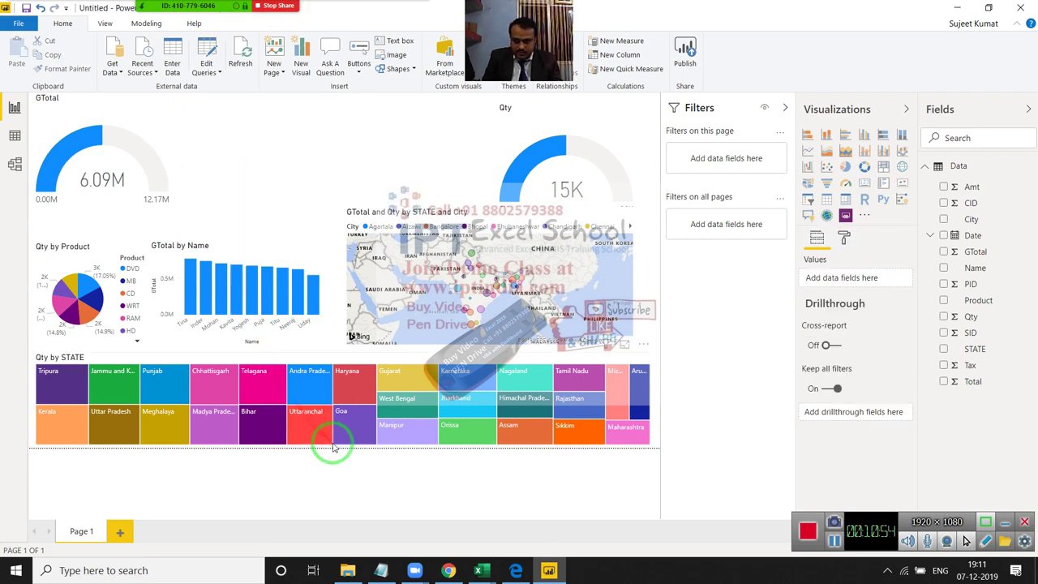
left_click(330, 357)
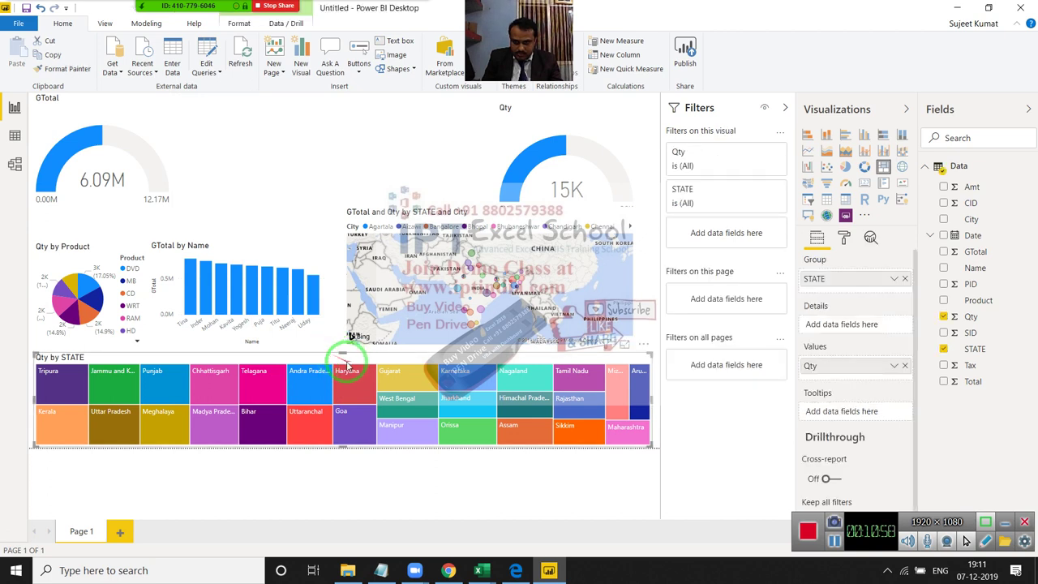
left_click(341, 466)
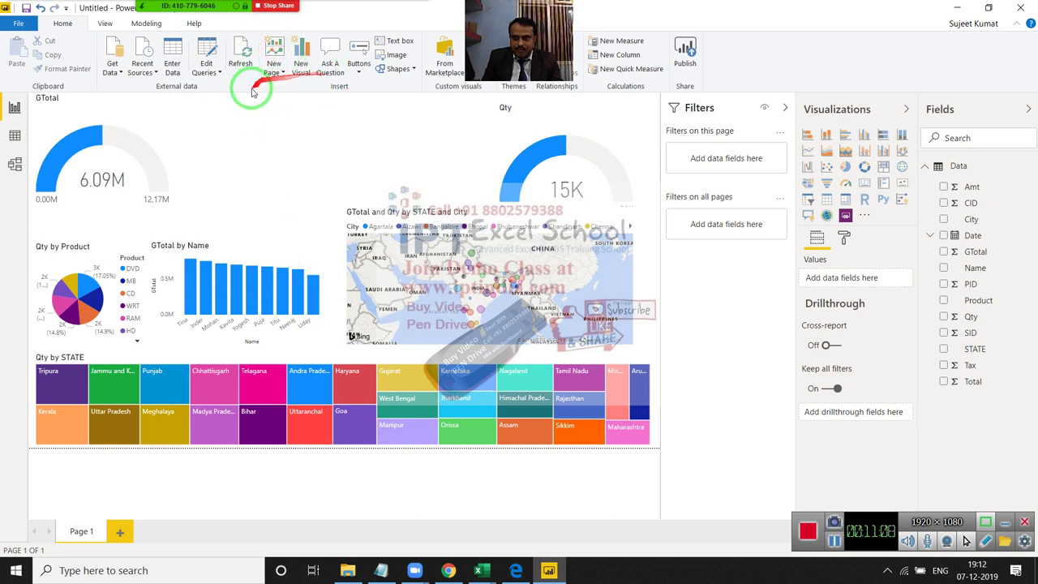
Step: Insert a text box with the title 'Monthly Sales Dashboard' and shrink it to fit
left_click(393, 41)
left_click(237, 132)
type("Monthly Sales Dashboard")
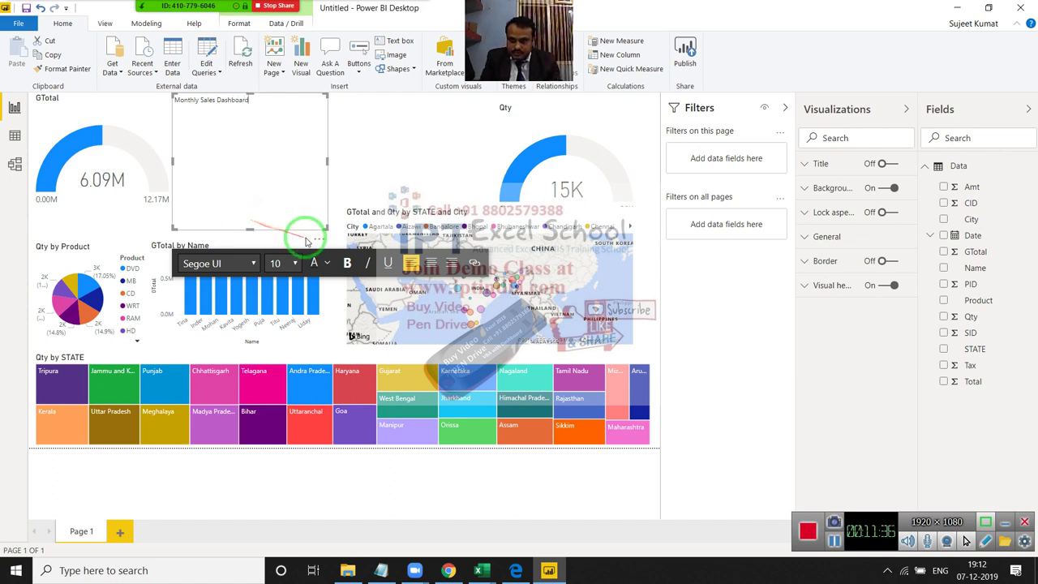
left_click(320, 211)
left_click_drag(320, 211, 293, 118)
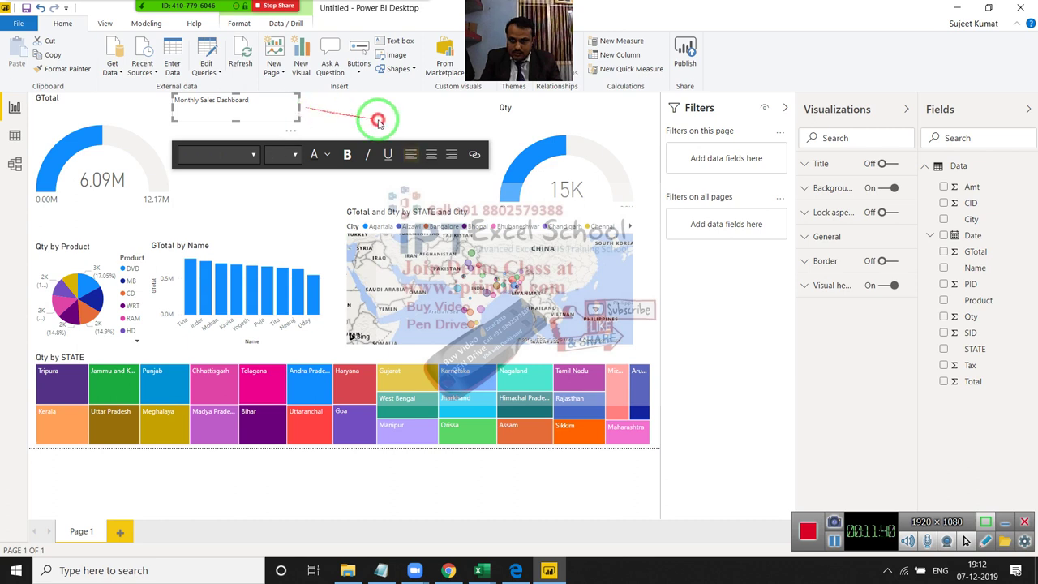
Step: Format the Monthly Sales Dashboard title as 18-point, bold and underlined
left_click_drag(259, 100, 177, 100)
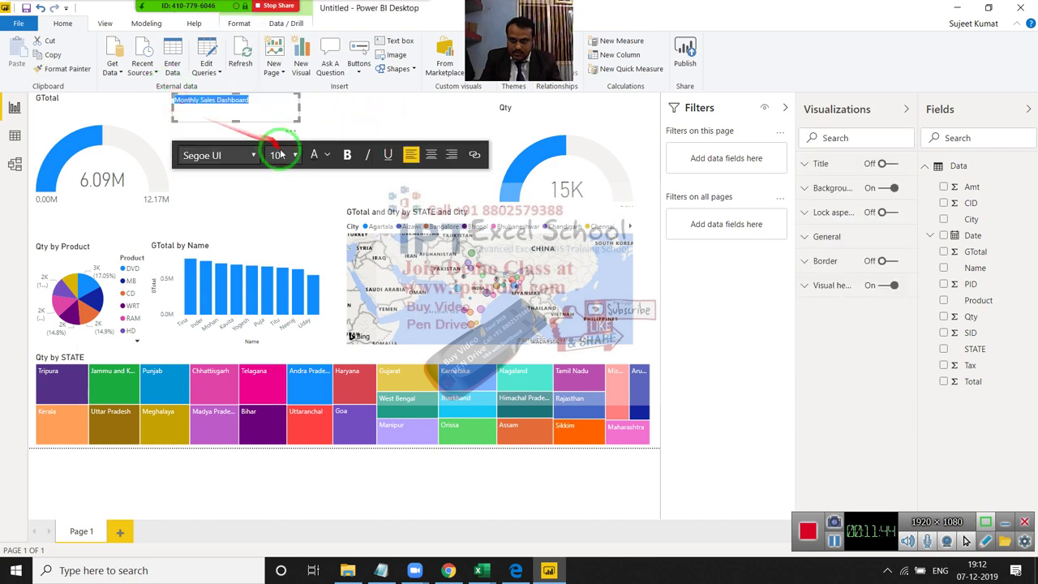
left_click(280, 155)
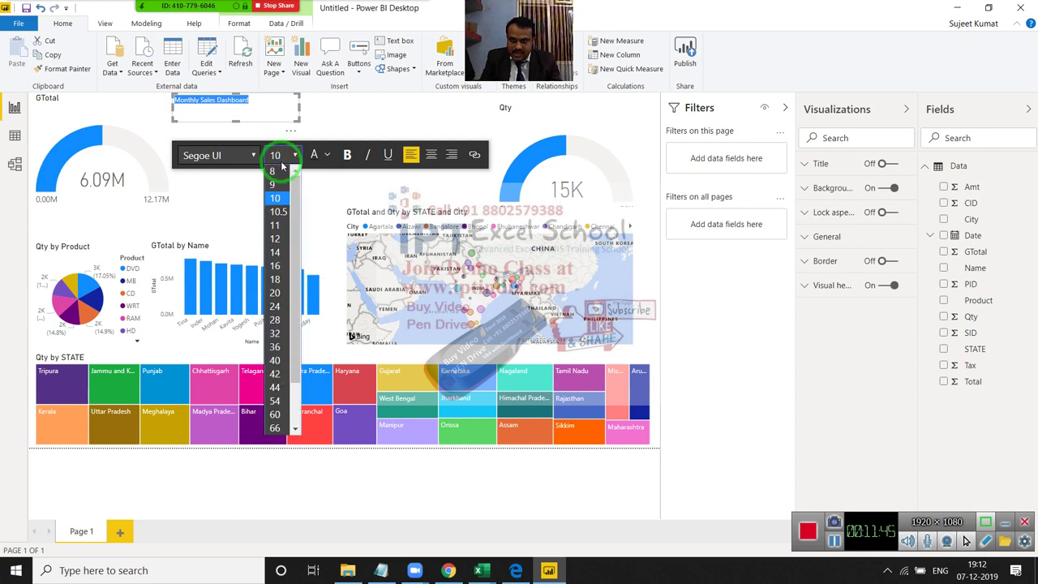
left_click(275, 279)
left_click(389, 156)
left_click(347, 155)
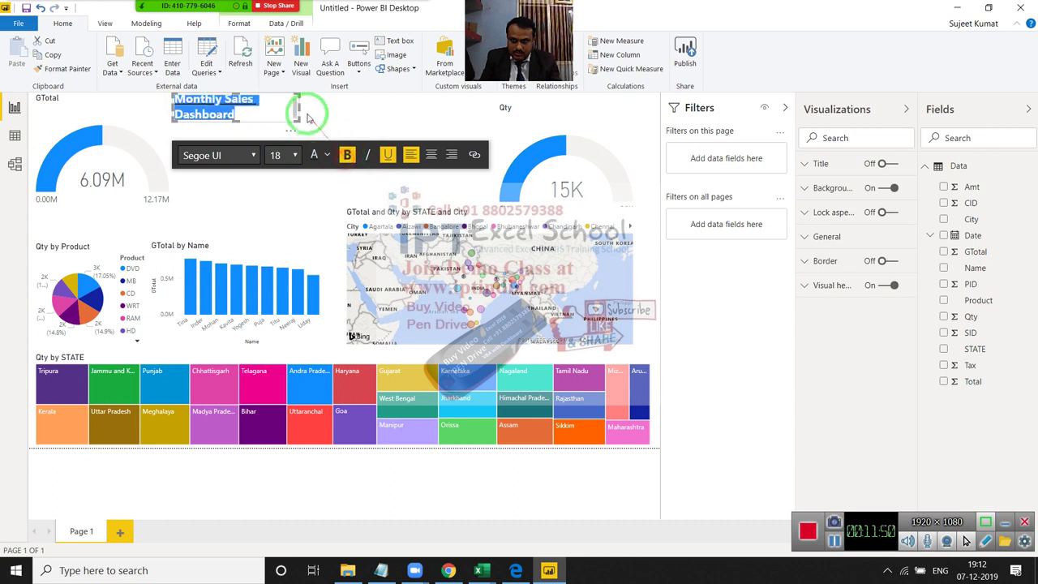
Step: Widen the title box onto one line and move it toward the page centre
left_click_drag(299, 106, 443, 108)
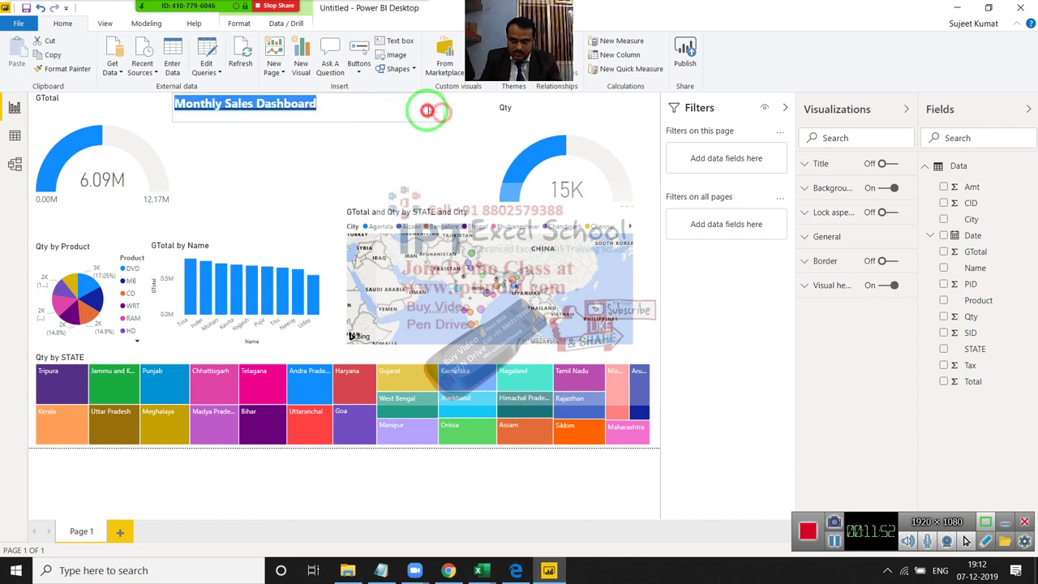
left_click(292, 186)
left_click(309, 120)
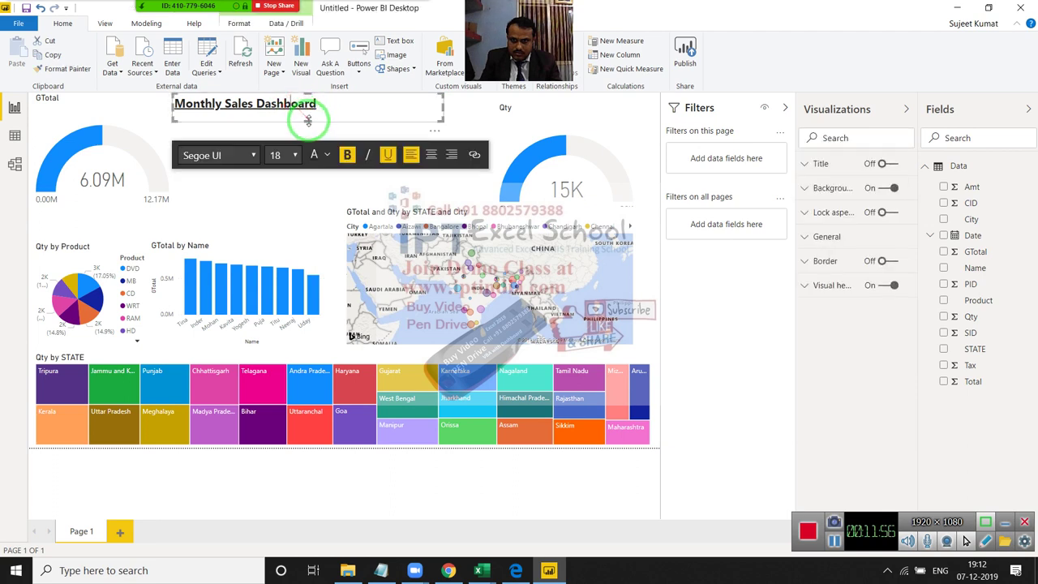
left_click_drag(340, 126, 377, 160)
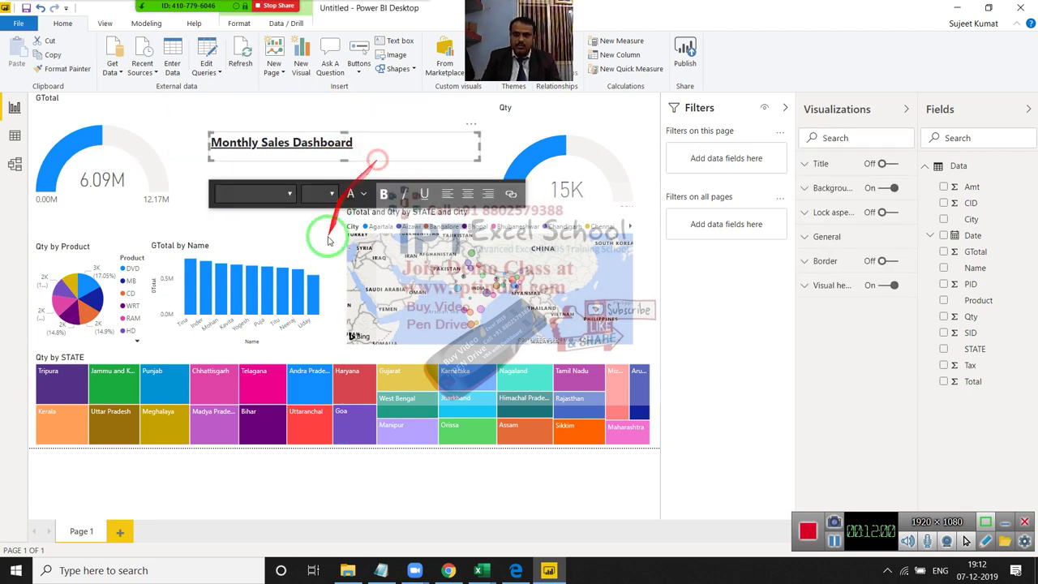
left_click(381, 508)
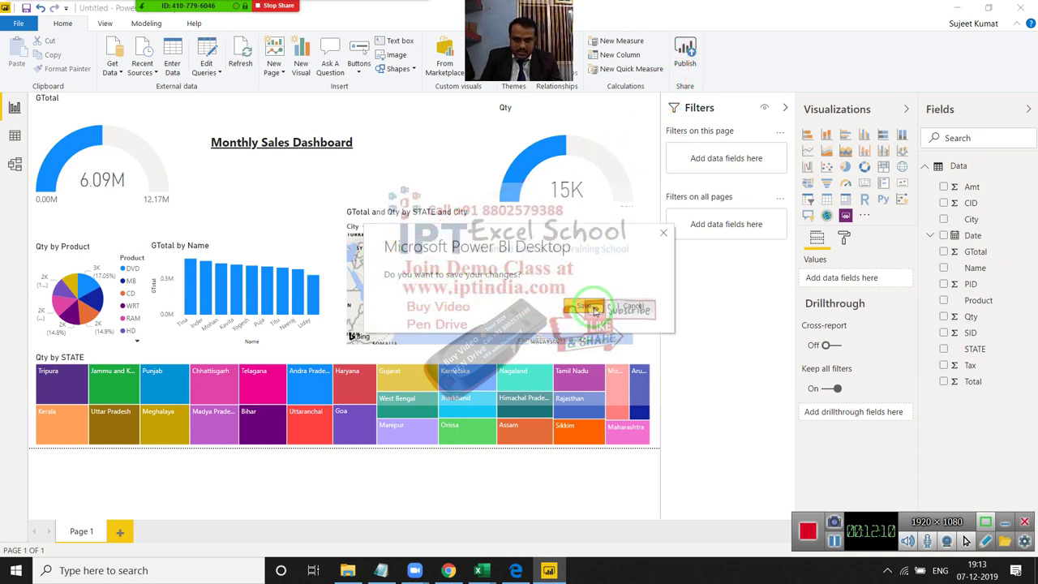
Step: Save the report as SDS, a Power BI (*.pbix) file, in the Desktop's New folder
left_click(595, 309)
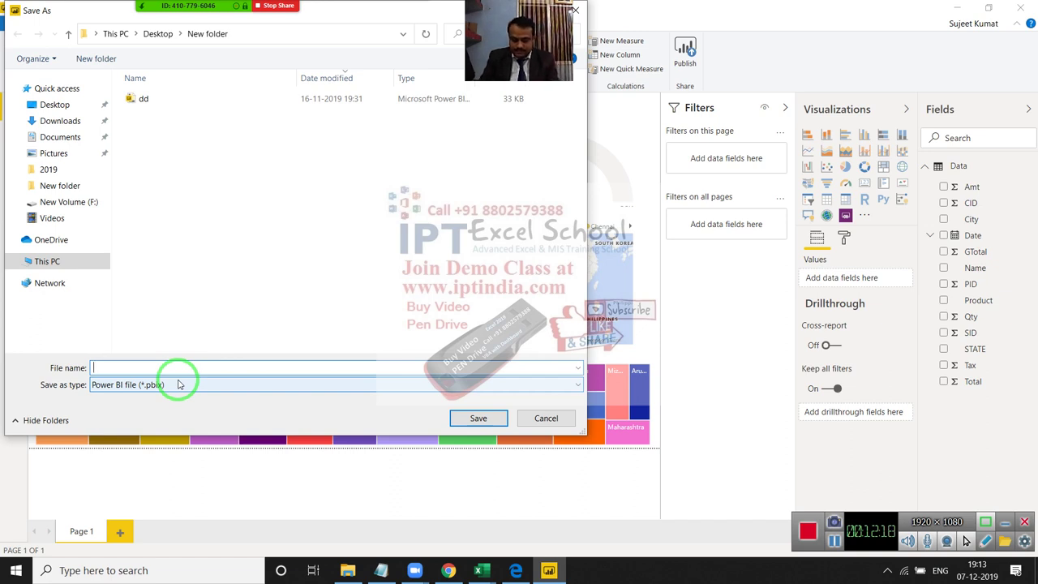
type("Sa")
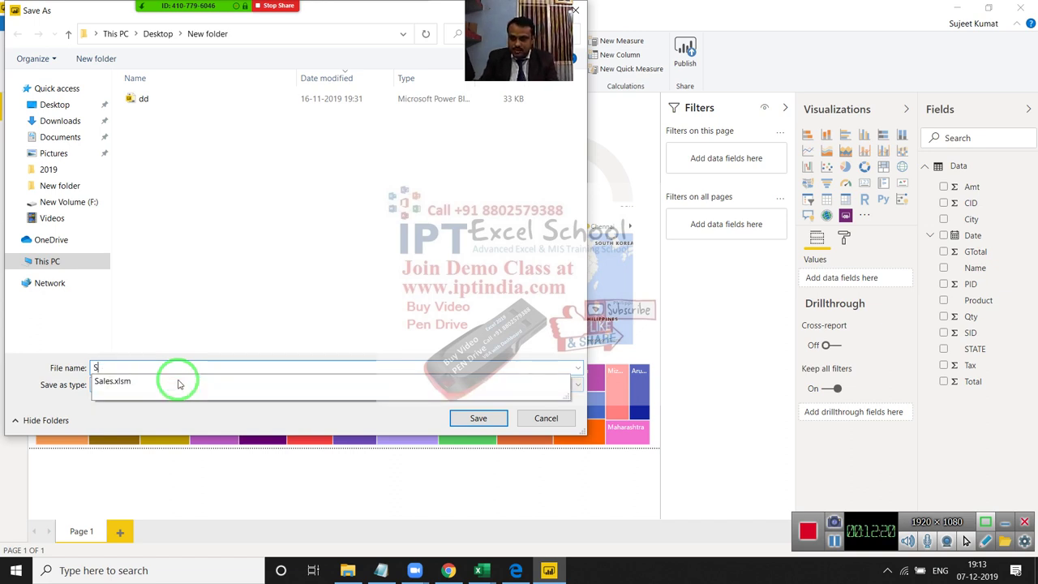
type("DS")
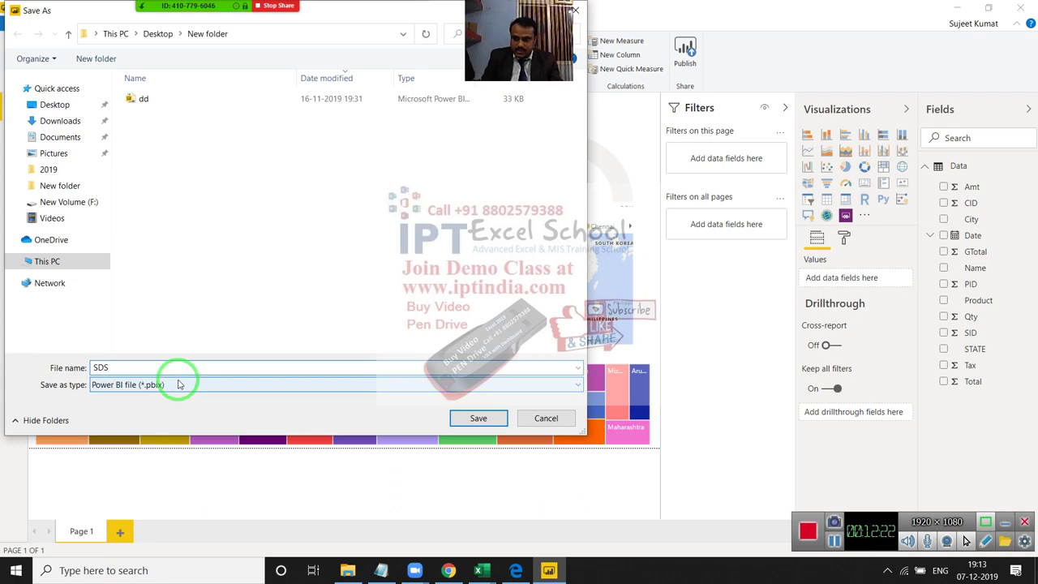
left_click(478, 418)
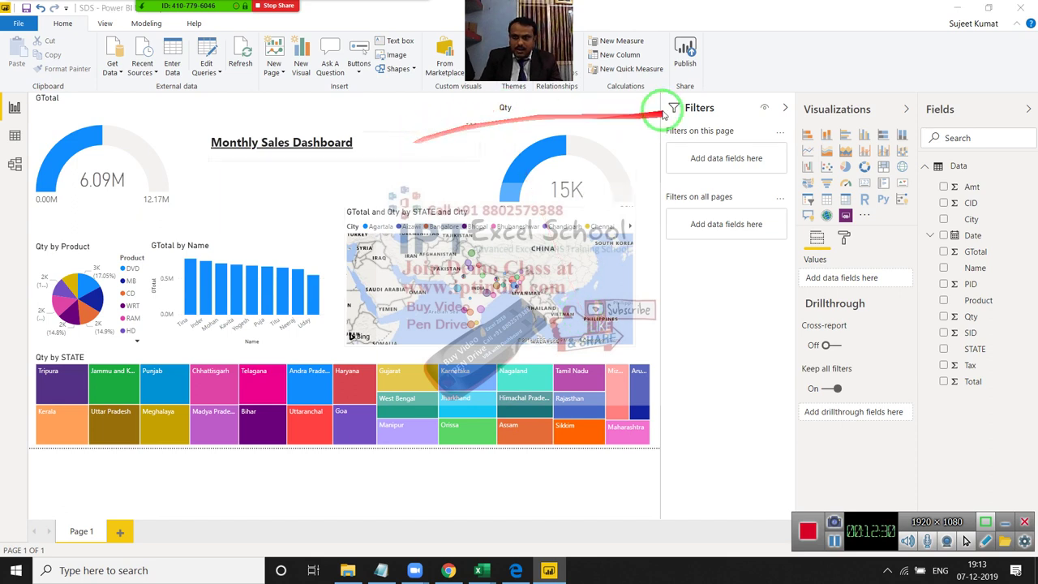
Step: Publish SDS to My workspace and choose Get Quick Insights from the success dialog
left_click(685, 57)
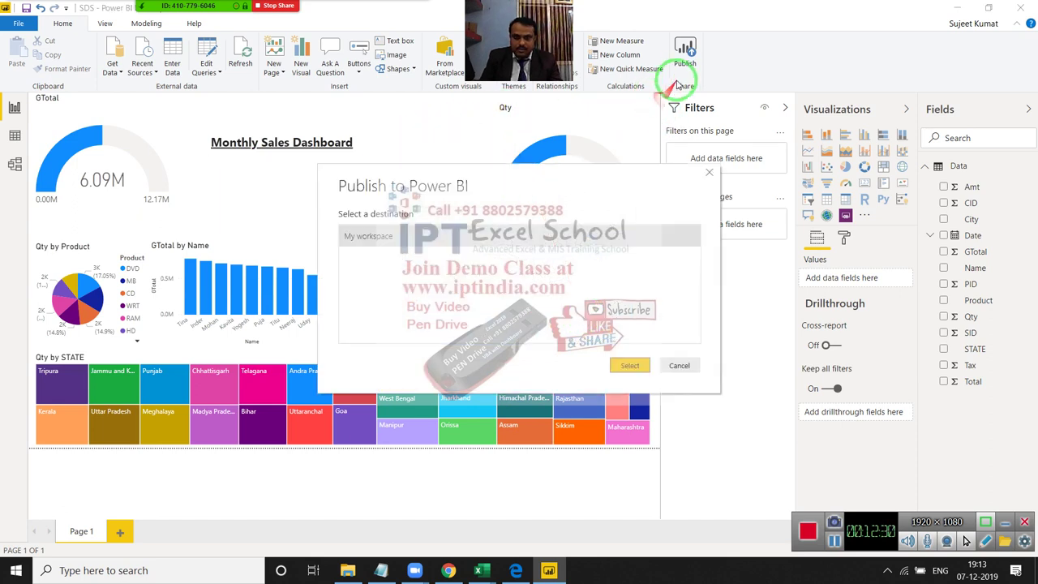
left_click(338, 246)
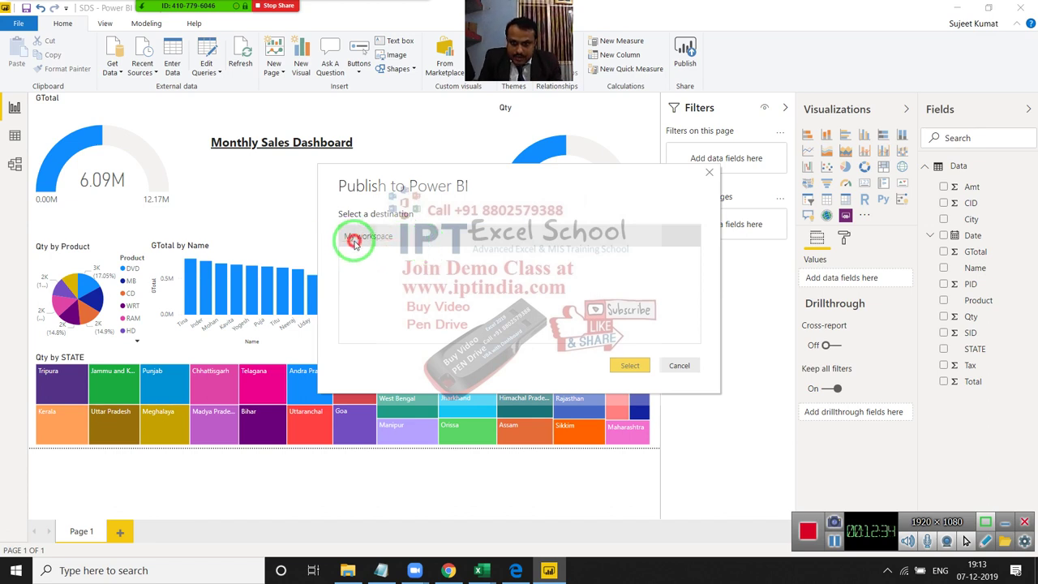
left_click(631, 365)
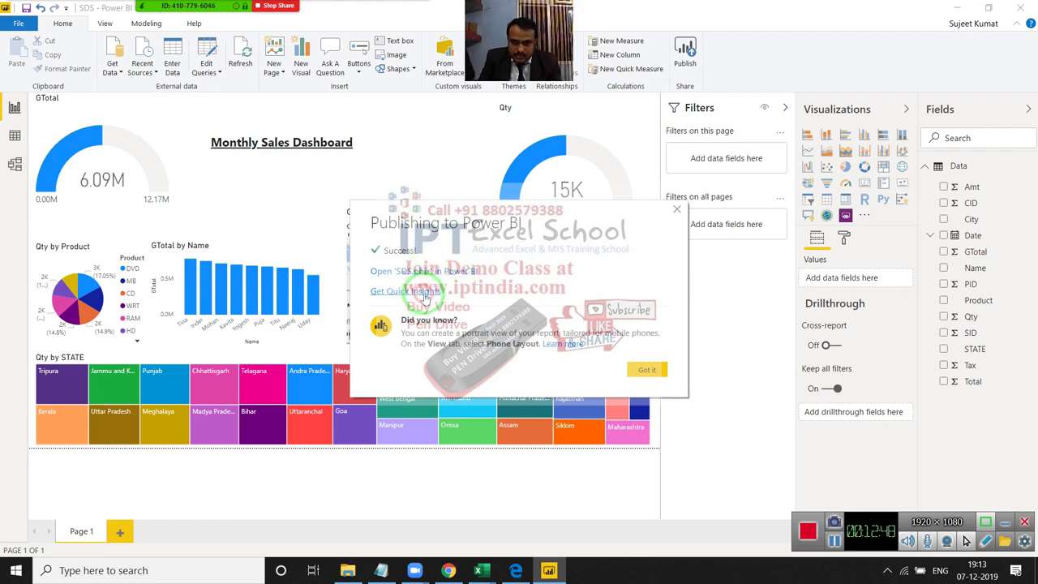
left_click(423, 294)
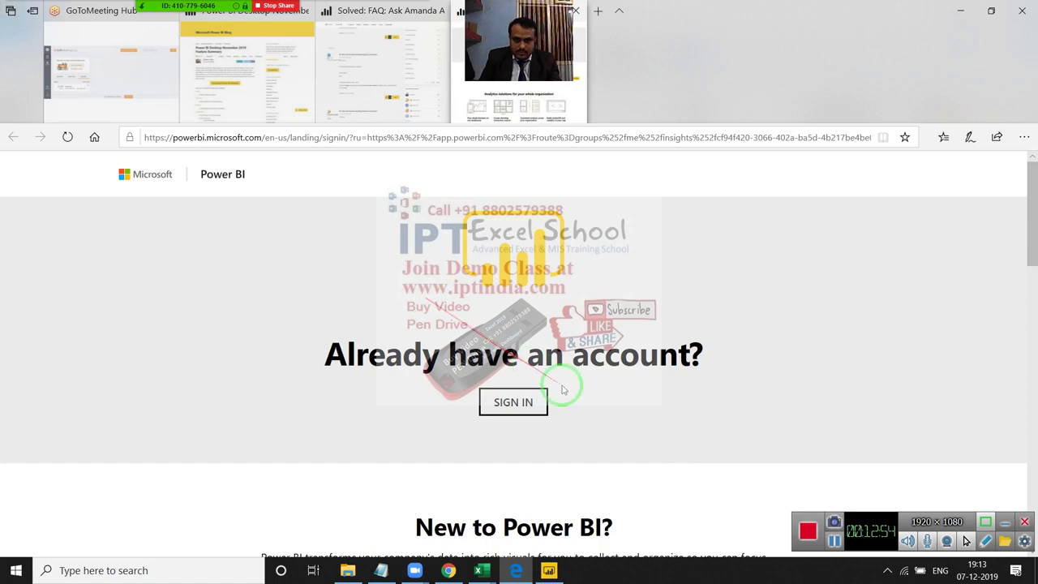
Step: Sign in to Power BI with the account e-mail and password, which is rejected as incorrect
scroll(557, 397, "down", 2)
scroll(556, 385, "up", 1)
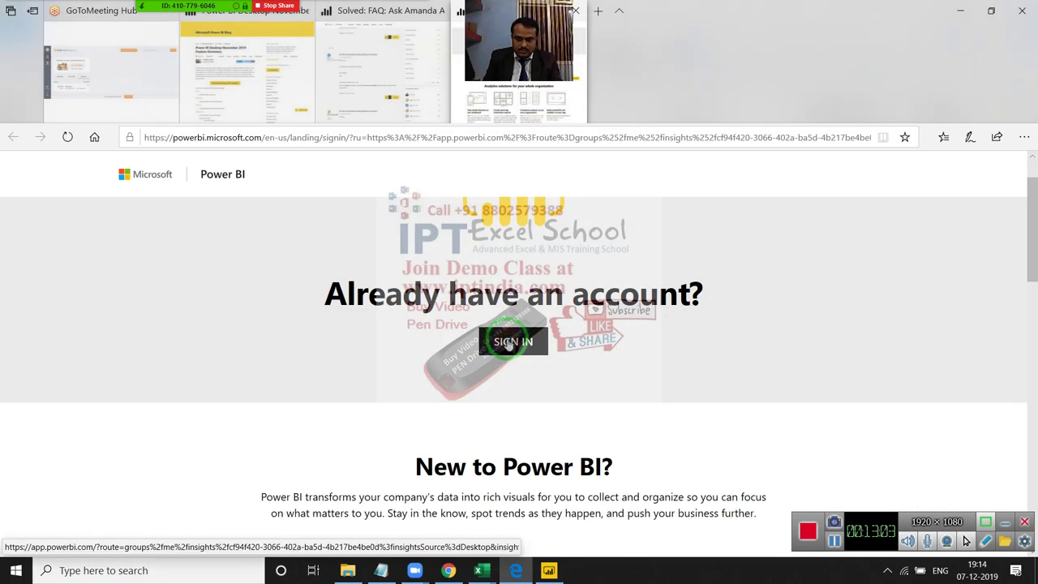
left_click(508, 344)
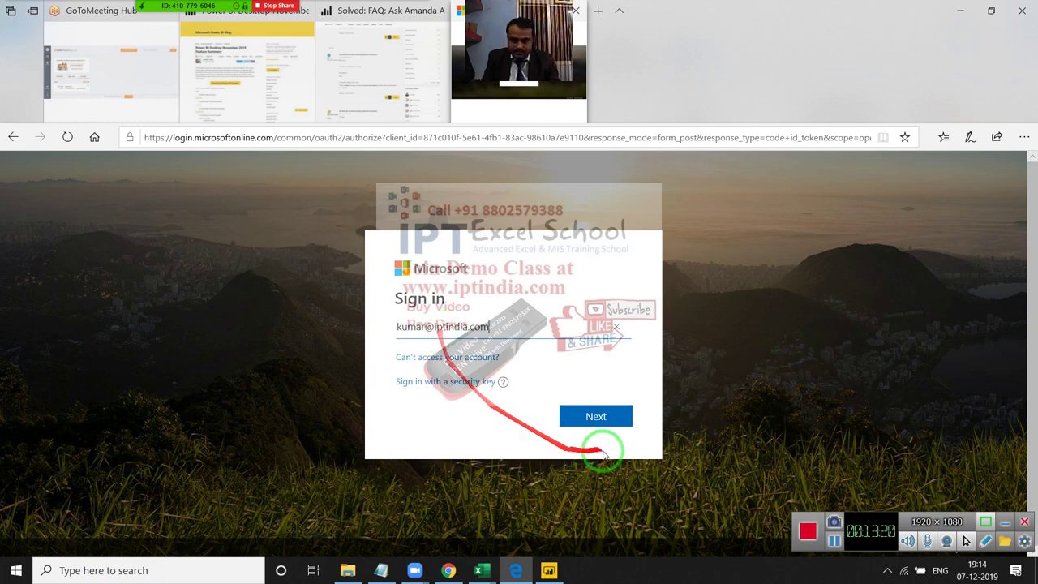
left_click(600, 417)
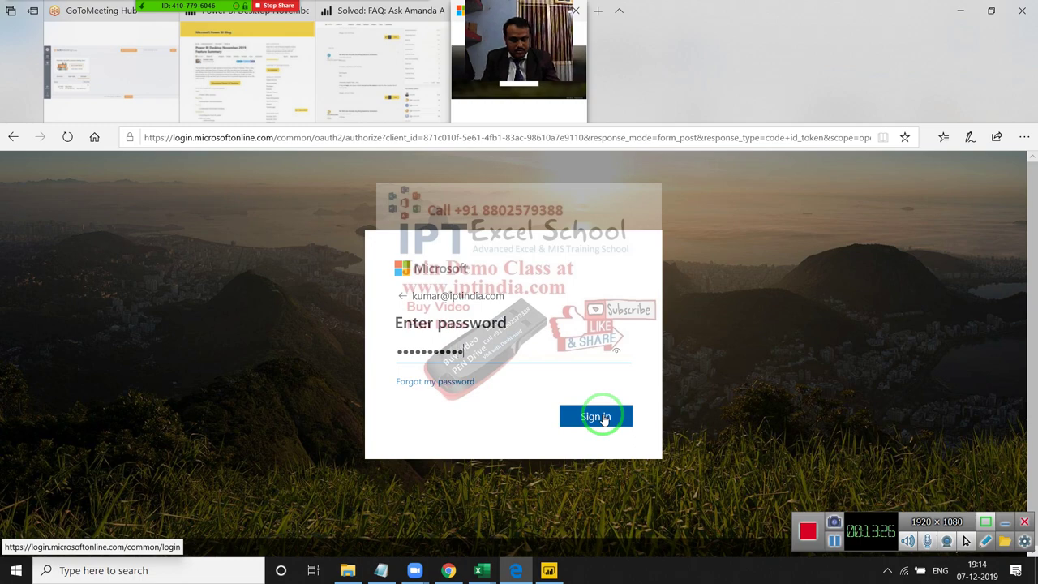
left_click(603, 420)
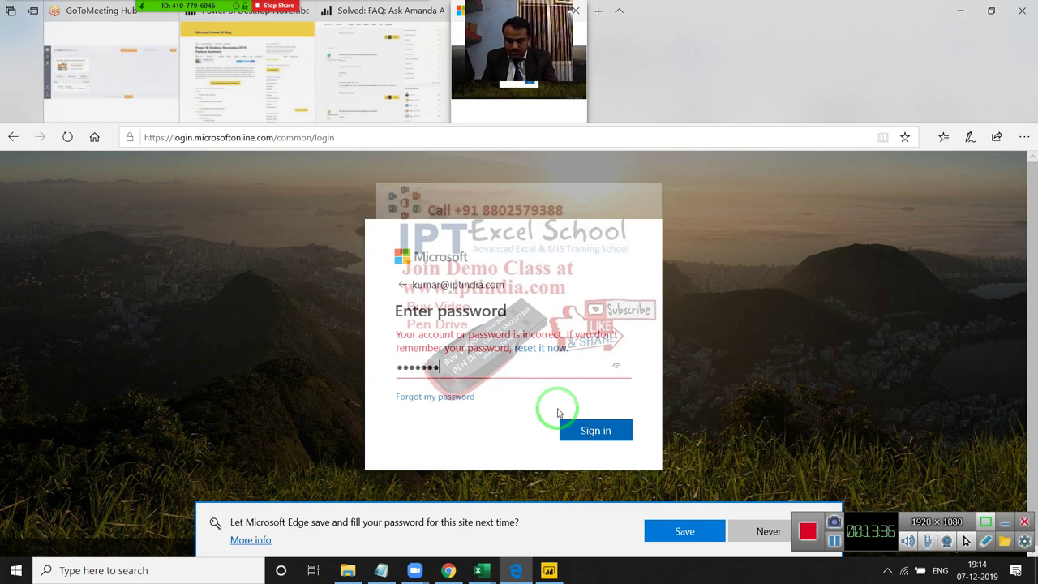
Step: Retry the password, then start a password reset by entering the account e-mail as user ID
left_click(592, 431)
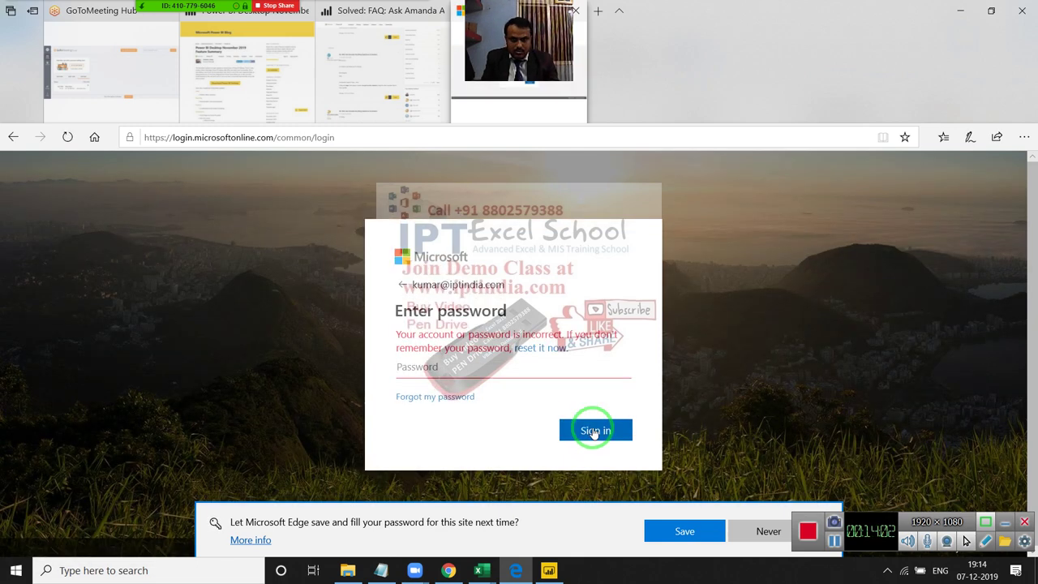
left_click(541, 348)
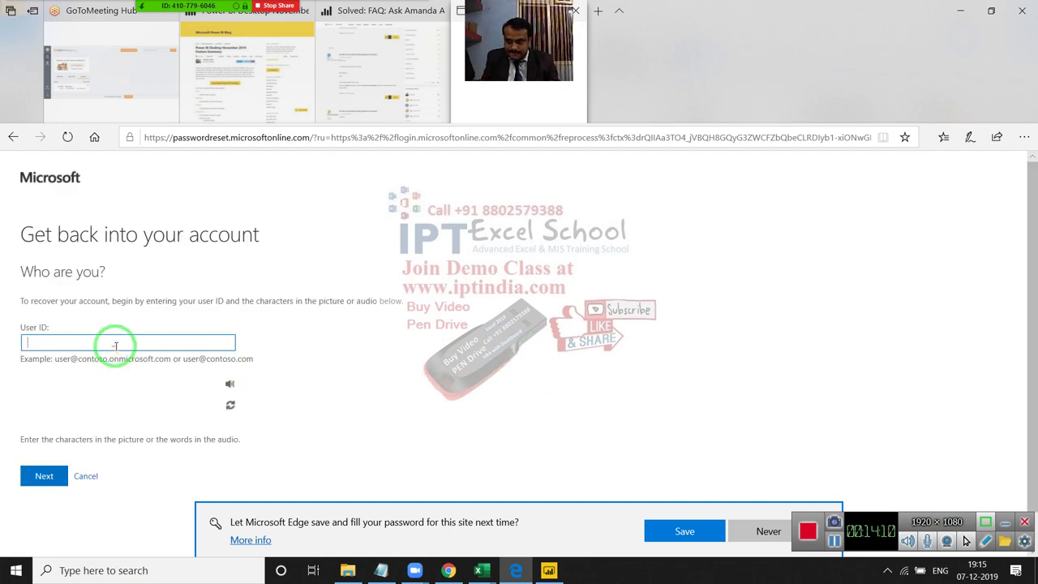
scroll(211, 373, "down", 1)
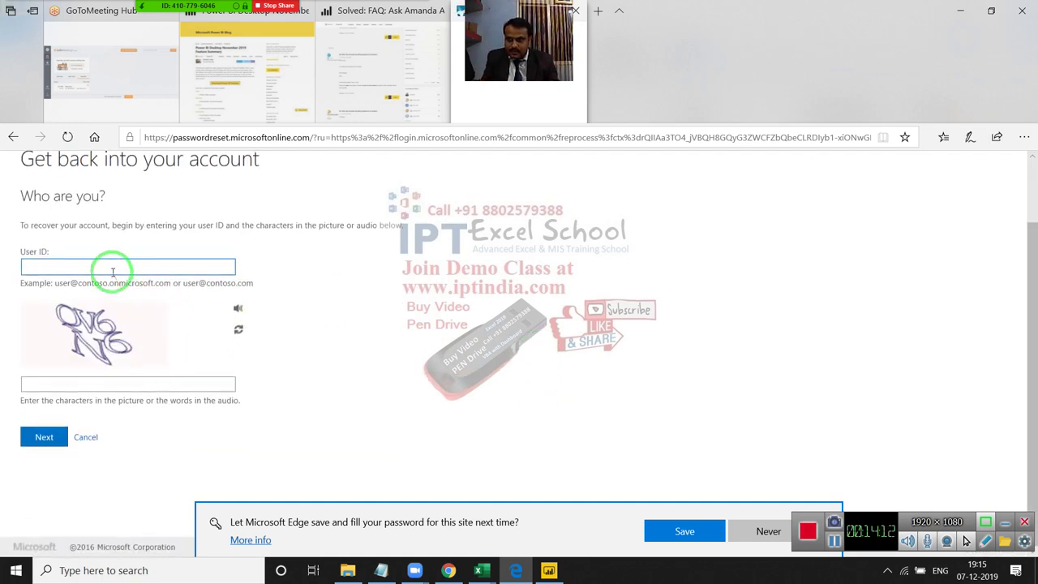
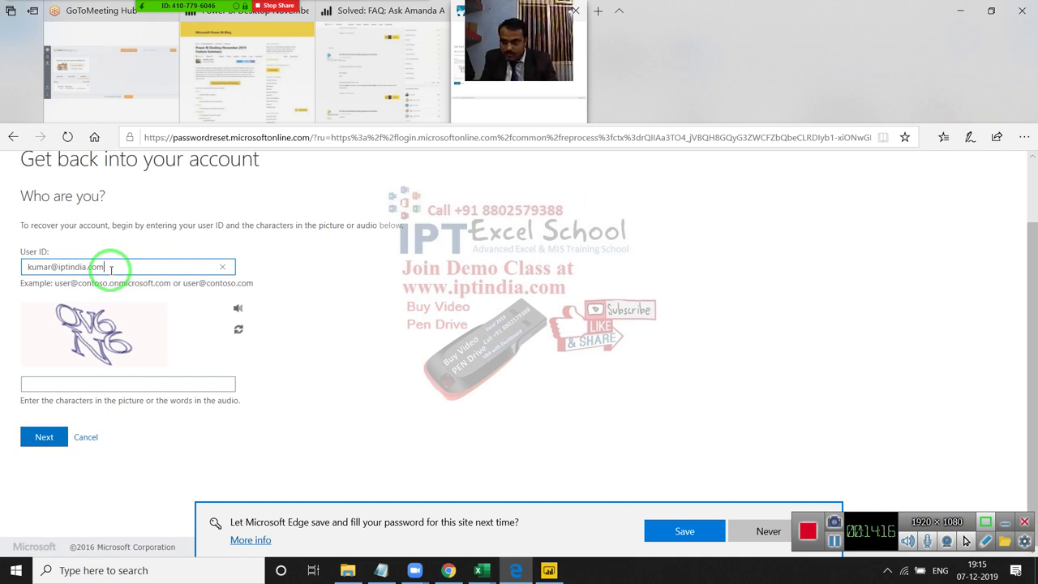
left_click(85, 387)
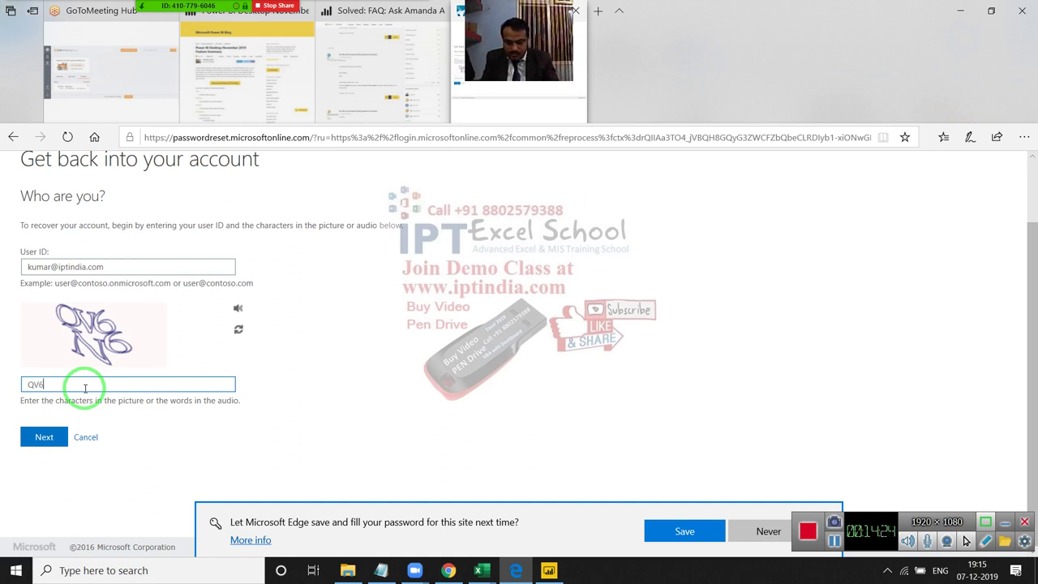
Step: Submit the captcha and have a verification code e-mailed to the alternate address
left_click(27, 437)
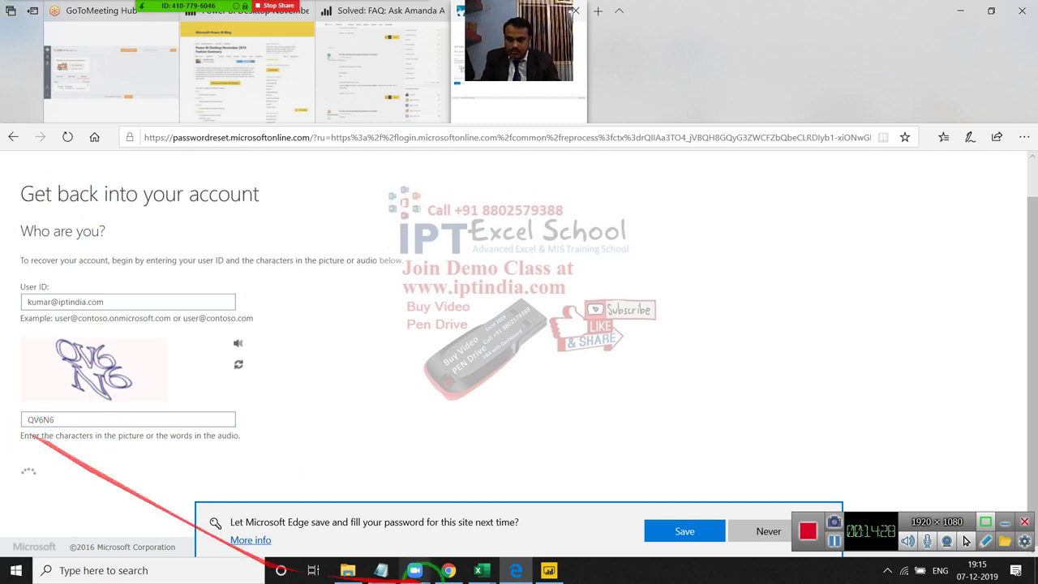
left_click(179, 410)
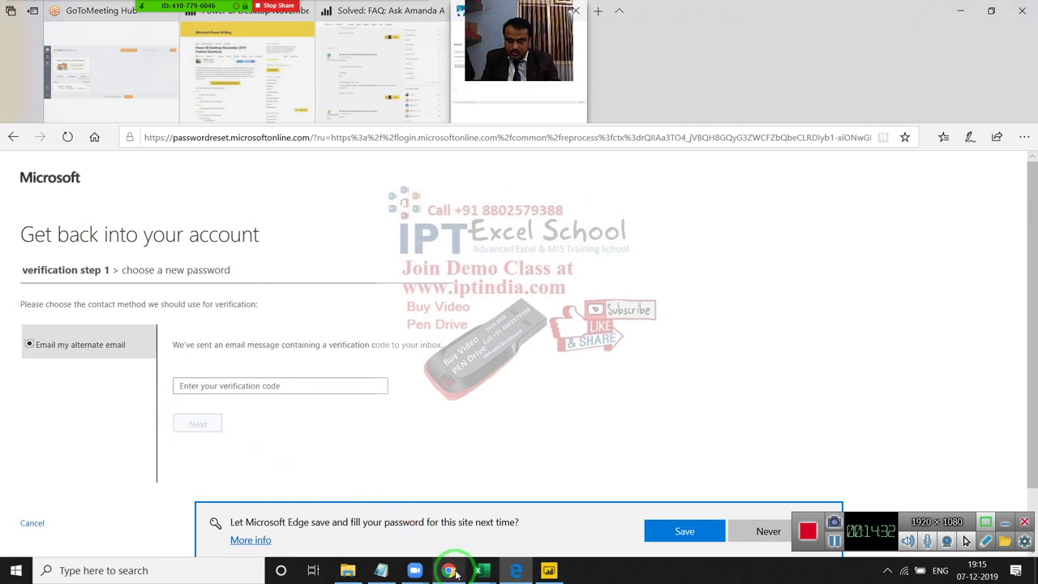
left_click(448, 507)
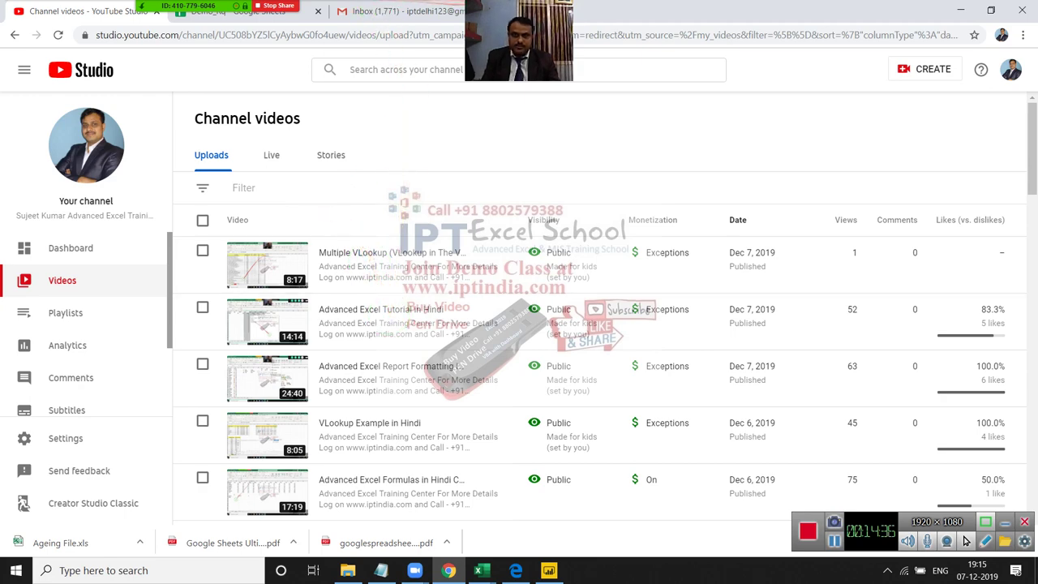
Step: Return to Power BI Desktop, dismiss the publishing dialog and export the report to PDF
left_click(549, 571)
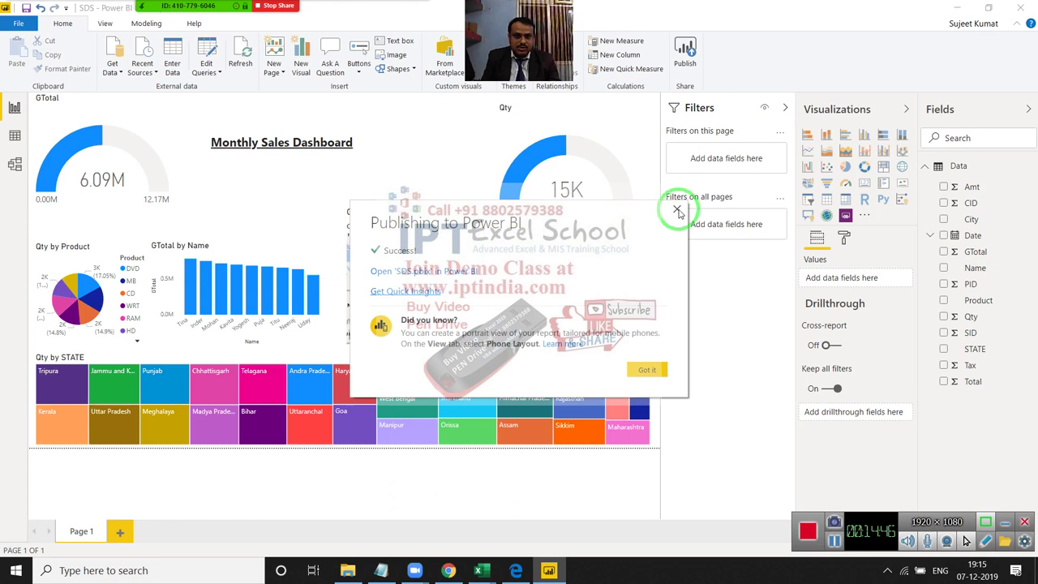
left_click(661, 369)
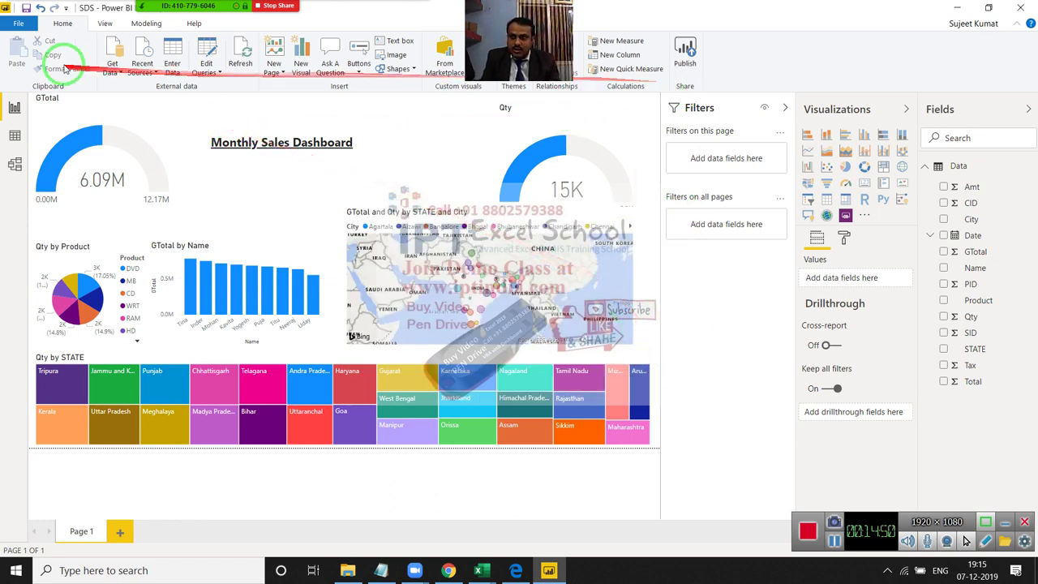
left_click(18, 23)
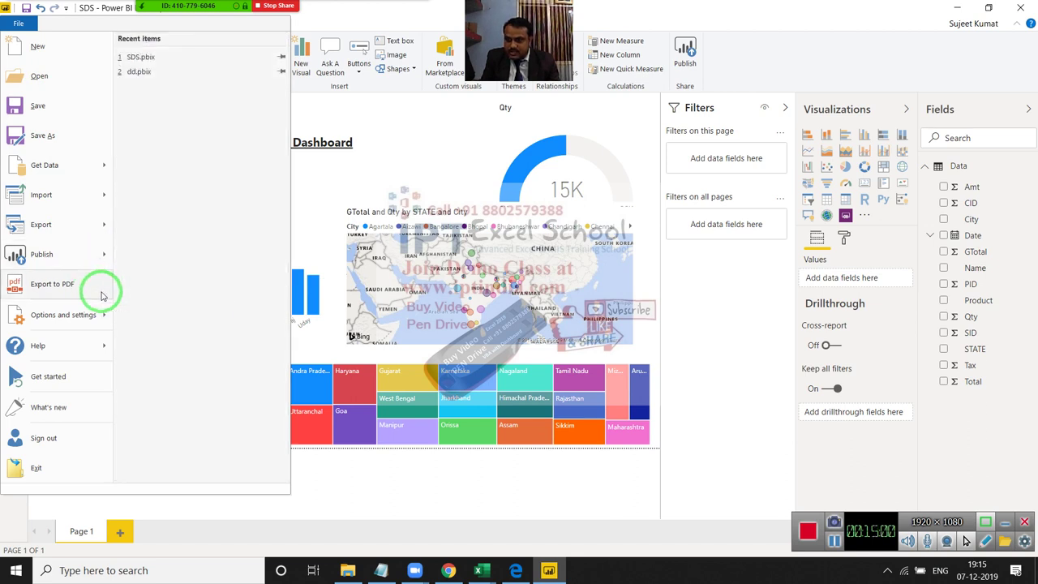
left_click(67, 285)
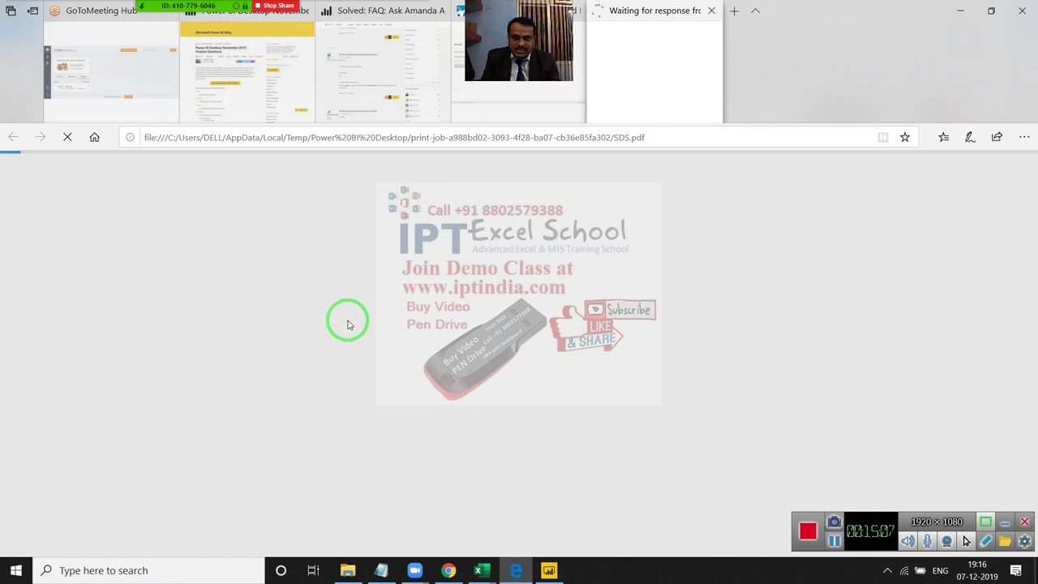
Step: Scroll through SDS.pdf, selecting text including Agartala in the map legend, then go to Chrome
left_click_drag(327, 340, 319, 370)
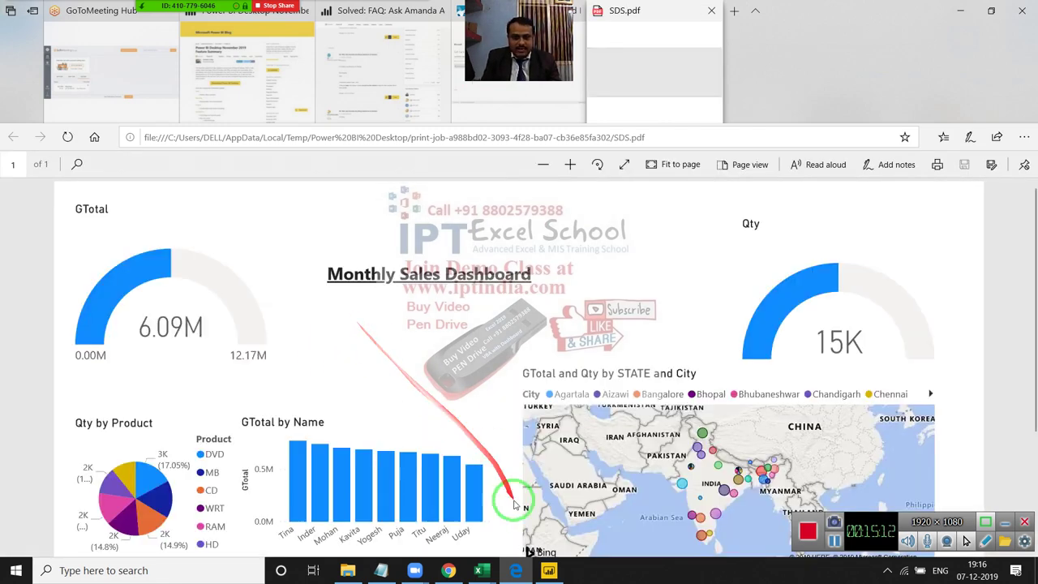
scroll(491, 414, "down", 2)
scroll(491, 414, "down", 1)
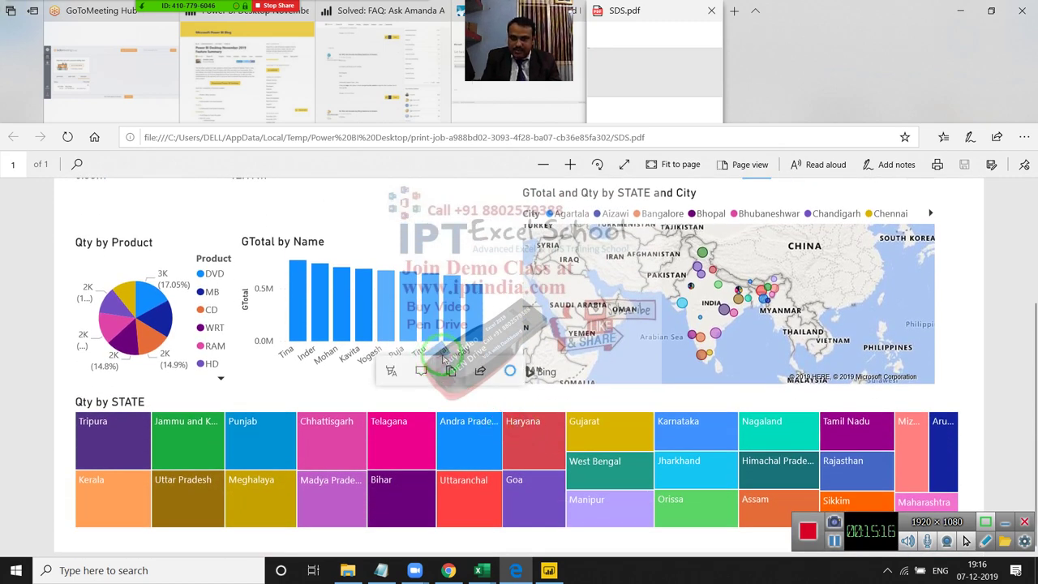
scroll(480, 336, "up", 3)
left_click_drag(480, 336, 486, 370)
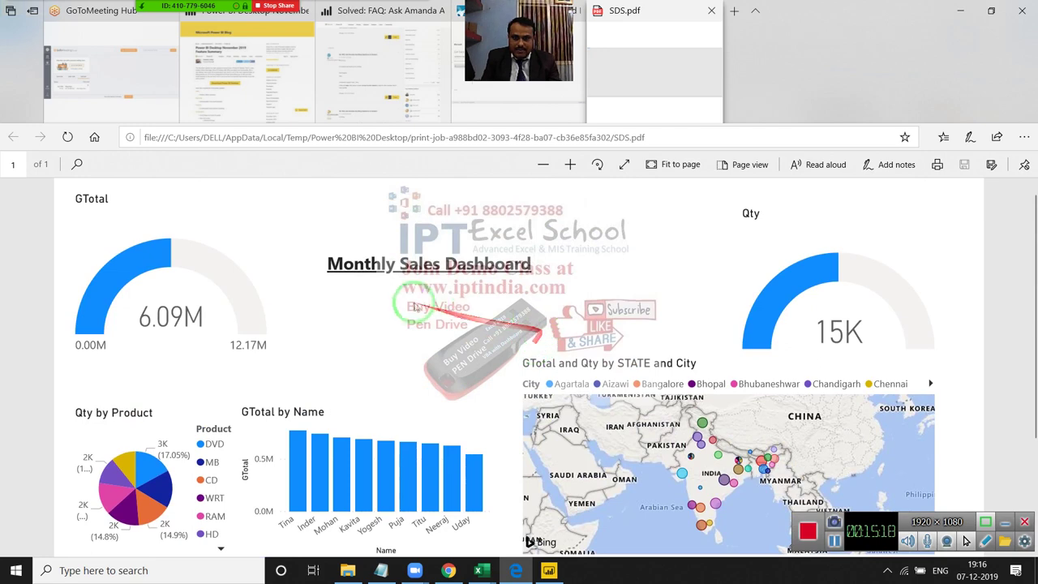
left_click(592, 421)
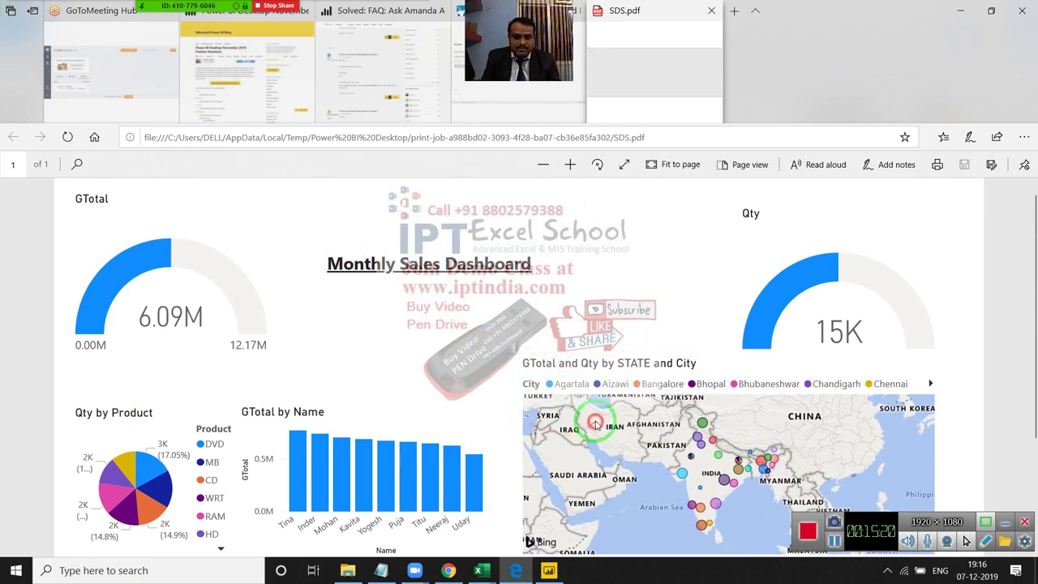
double_click(568, 383)
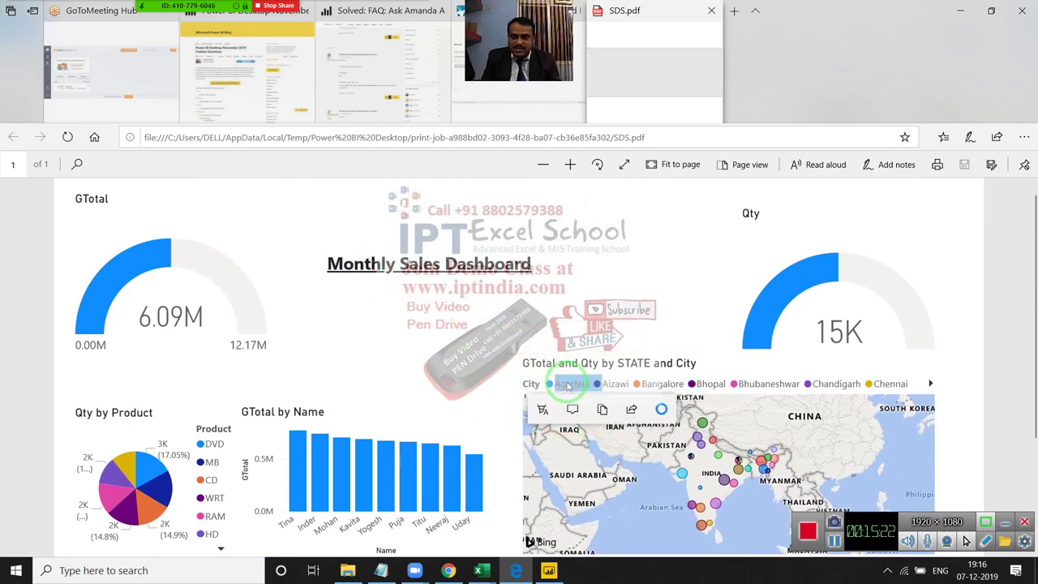
left_click(448, 570)
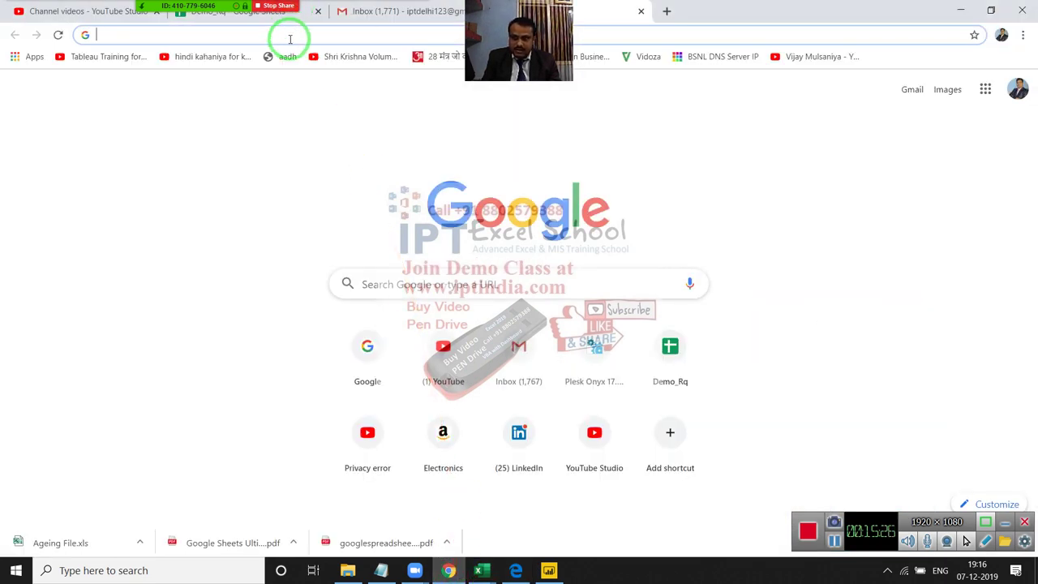
Step: Open the Horde webmail login page and fill in the saved username from autofill
type("we")
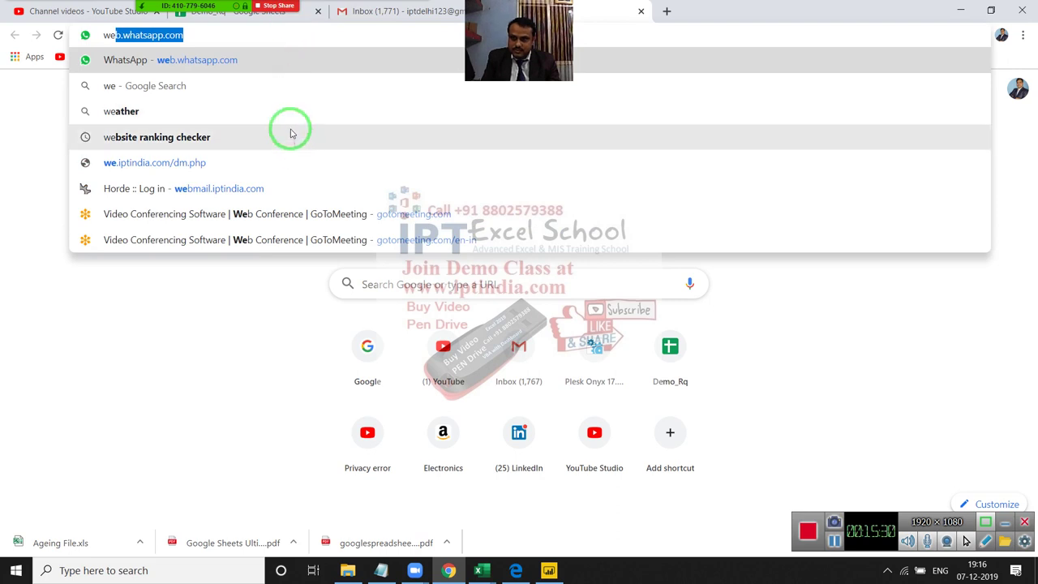
left_click(298, 190)
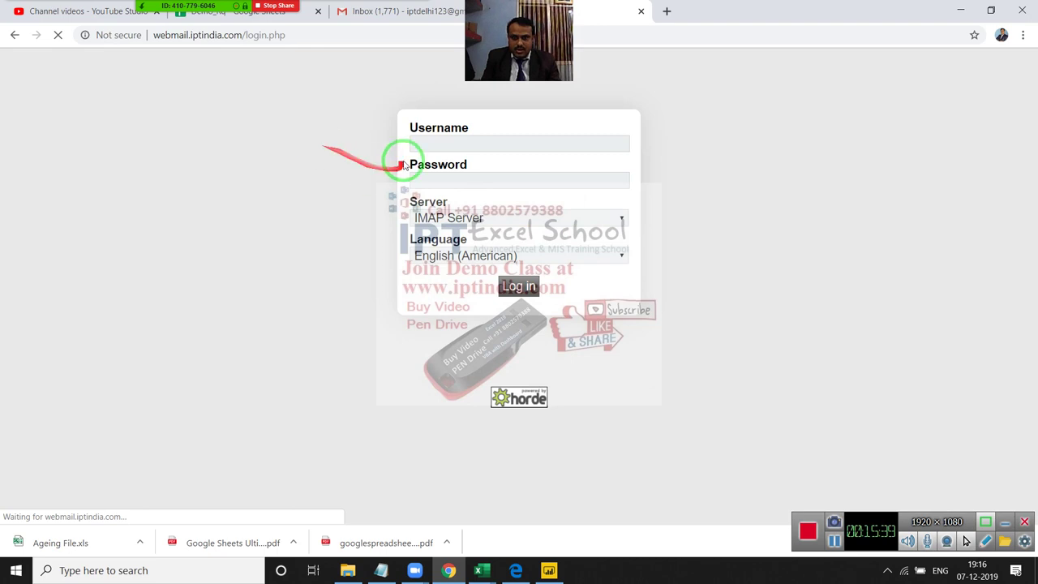
left_click(417, 144)
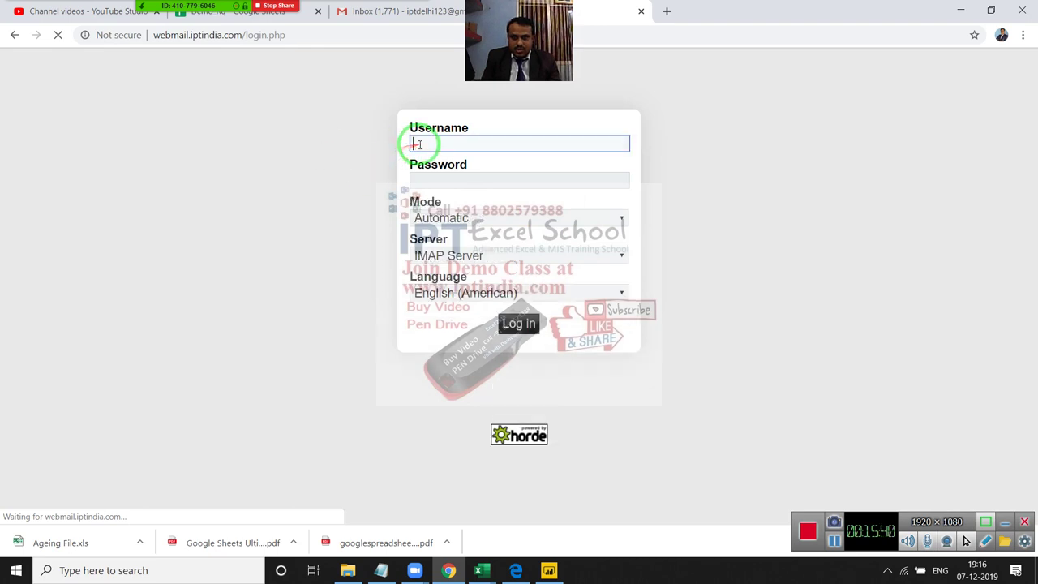
left_click(430, 167)
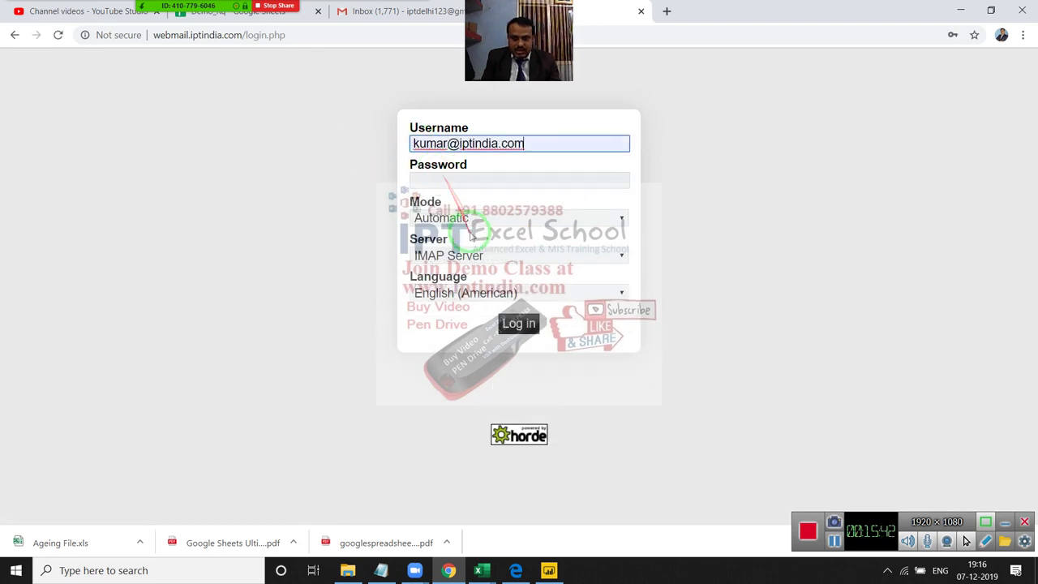
left_click(336, 211)
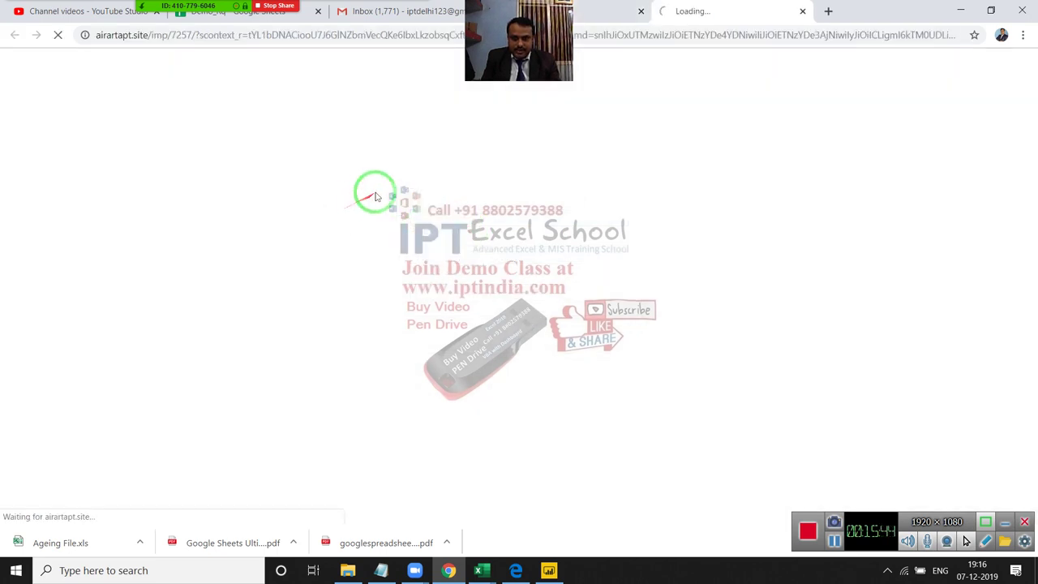
Step: Close the pop-up tab, fill in the saved password, and log in to webmail
left_click(803, 11)
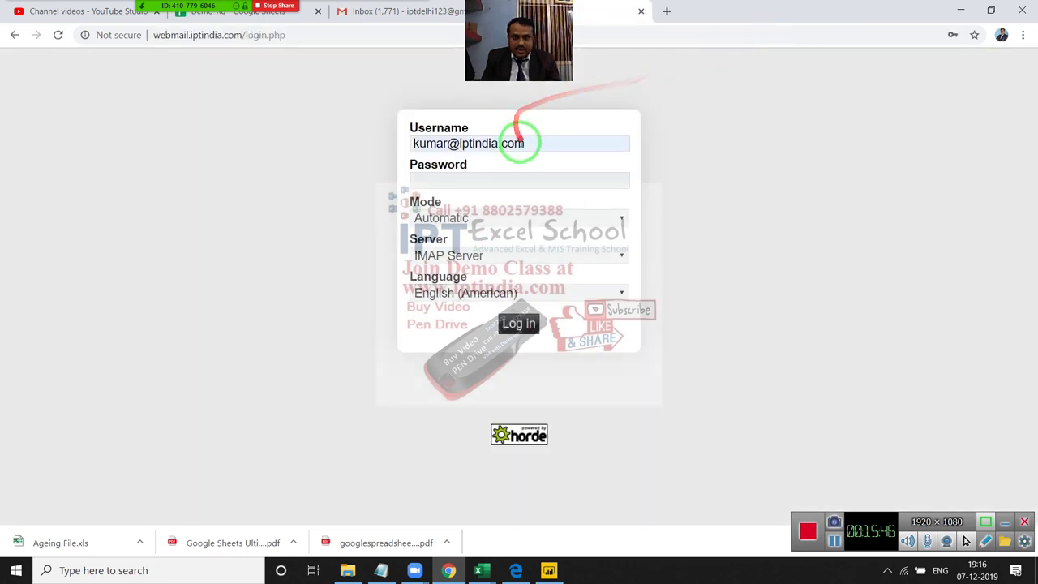
left_click(515, 177)
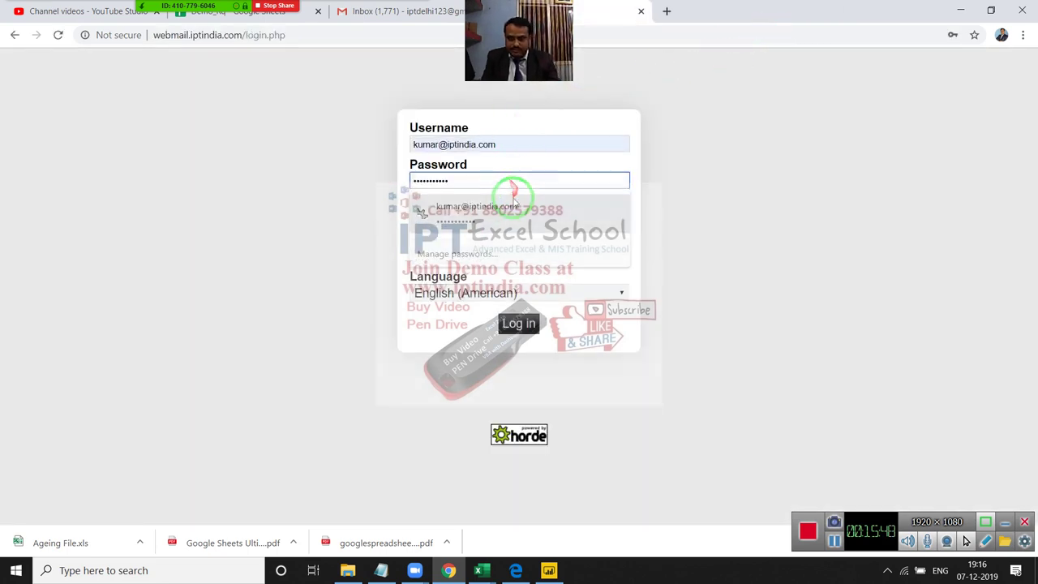
left_click(505, 207)
left_click(518, 325)
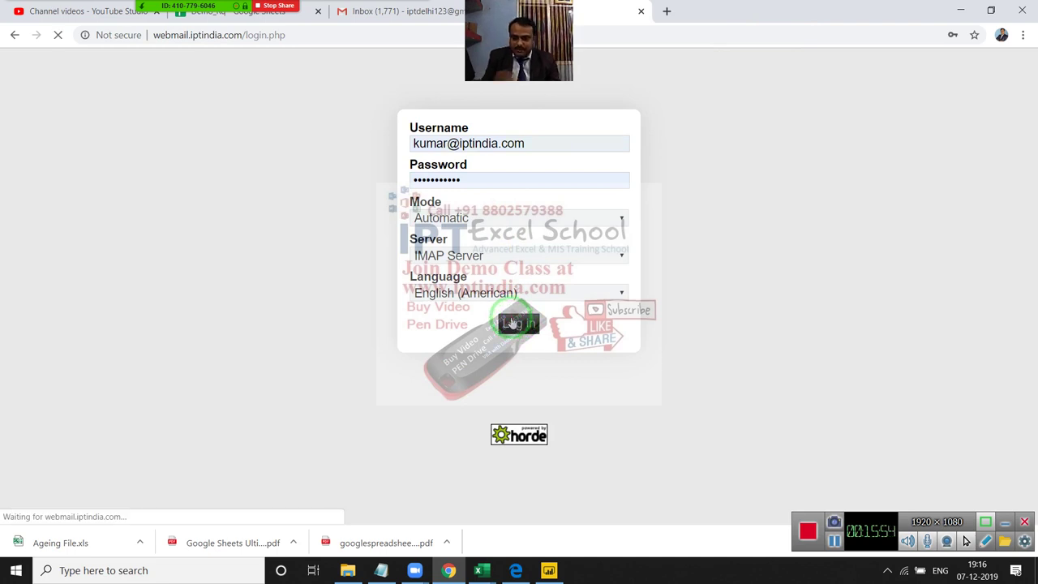
Step: Switch back to the Power BI Desktop SDS report
left_click(549, 572)
left_click(257, 373)
left_click(37, 387)
mouse_move(51, 389)
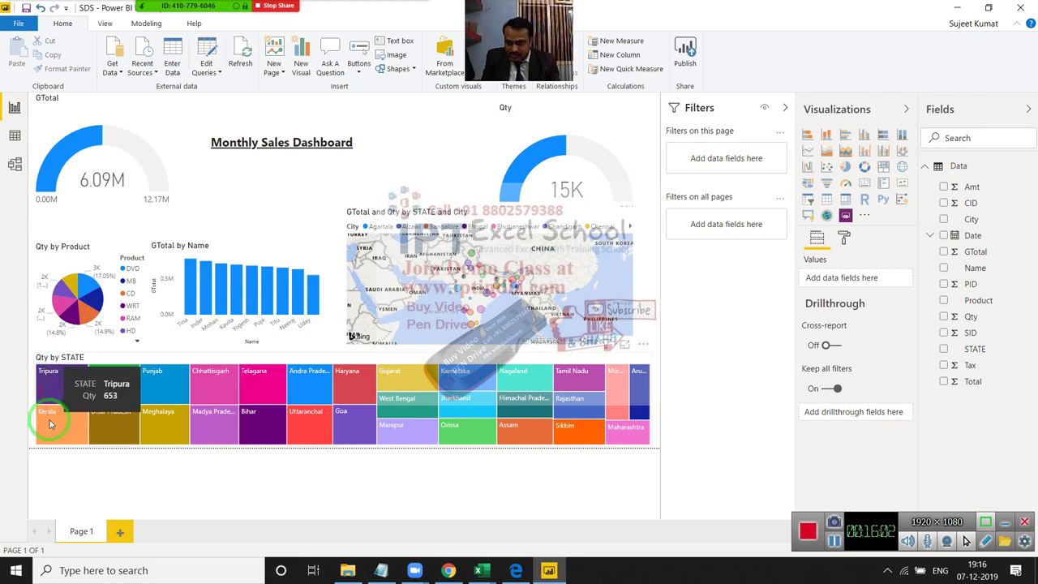
left_click(109, 393)
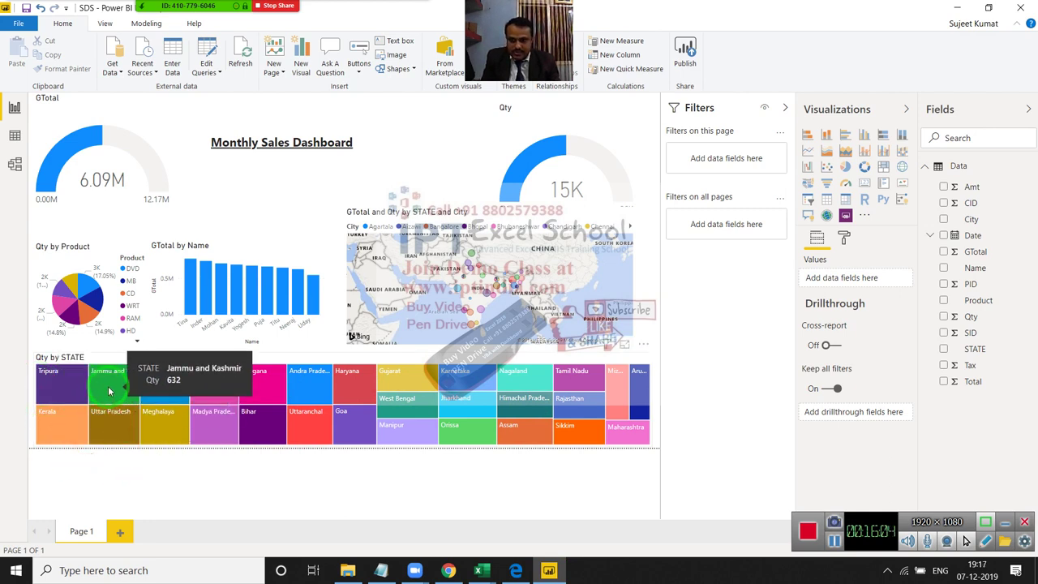
left_click(106, 455)
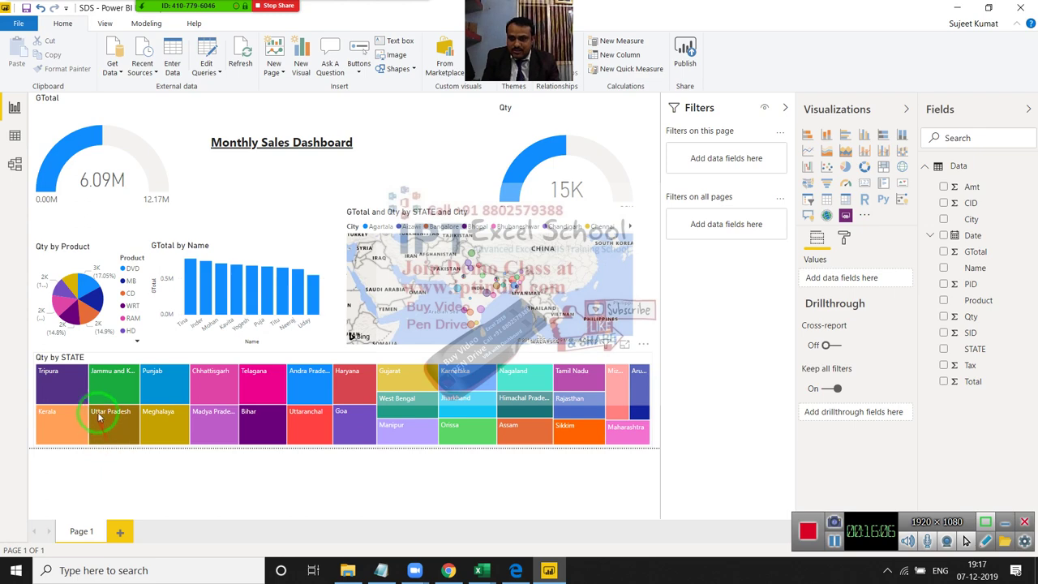
left_click_drag(93, 413, 110, 423)
mouse_move(109, 423)
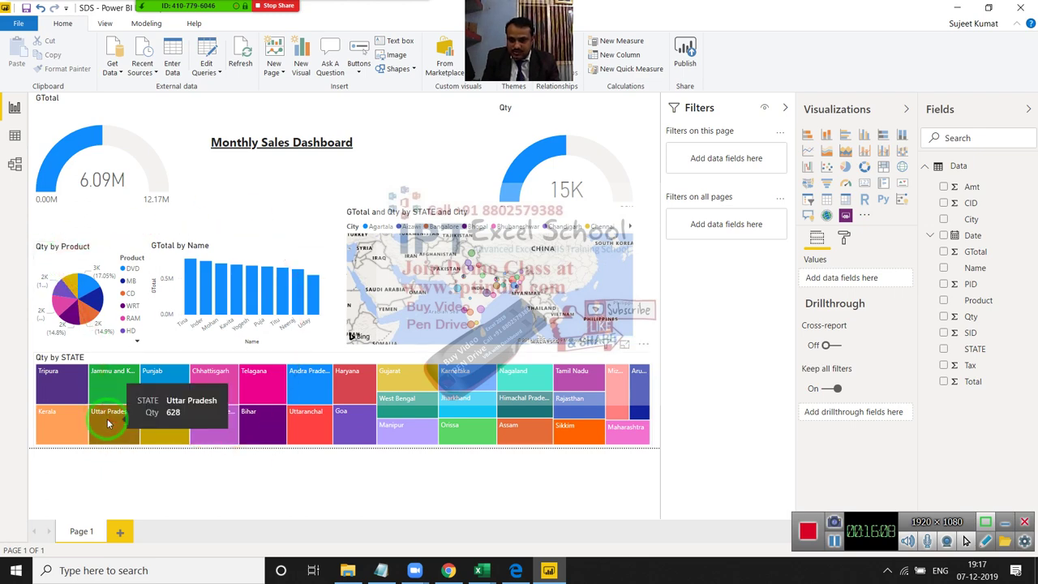
left_click(106, 422)
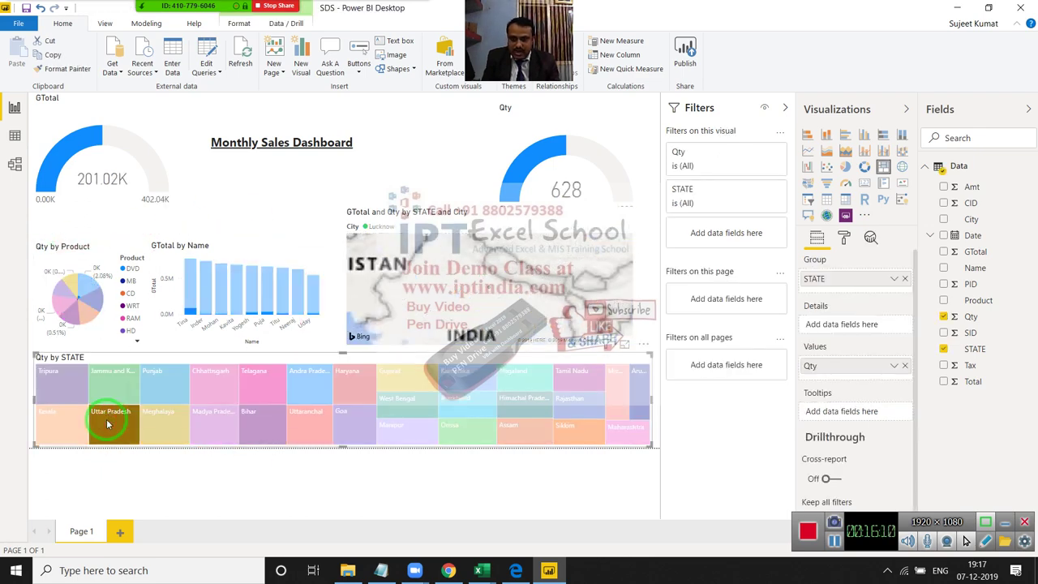
mouse_move(106, 423)
left_mouse_down()
mouse_move(75, 343)
mouse_move(344, 322)
mouse_move(538, 333)
left_mouse_up()
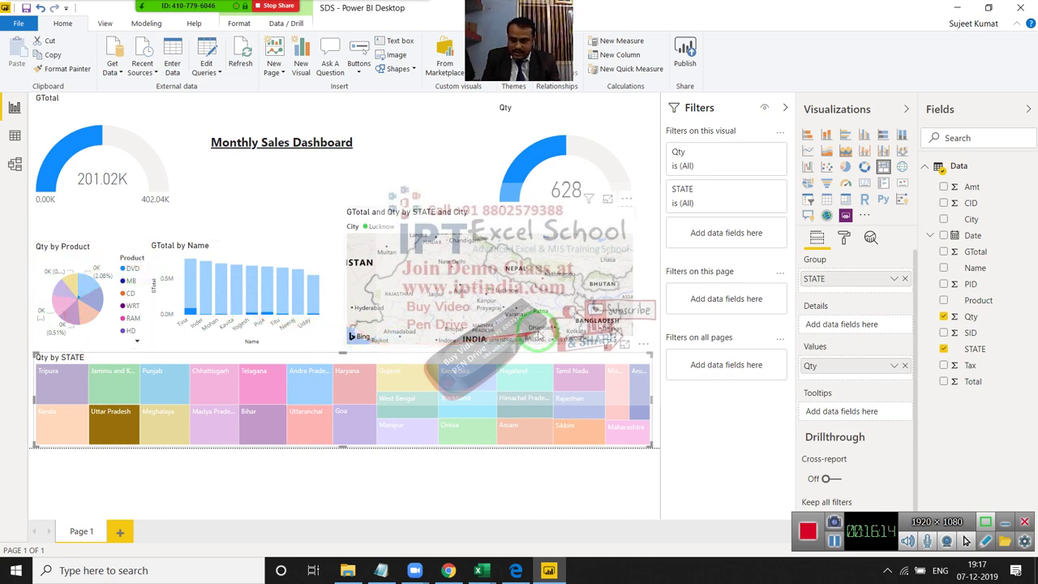
left_click_drag(538, 334, 79, 195)
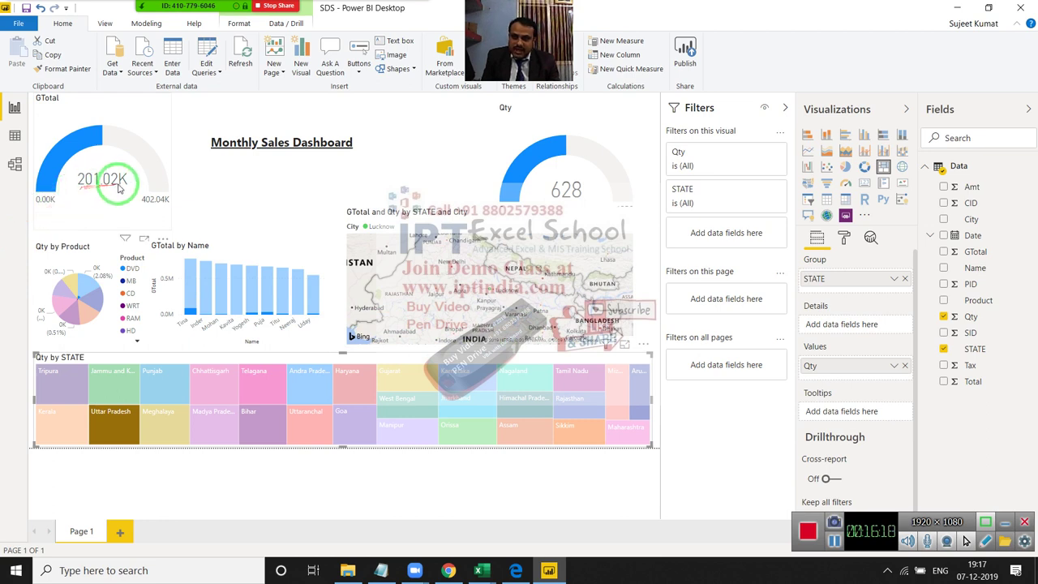
mouse_move(96, 185)
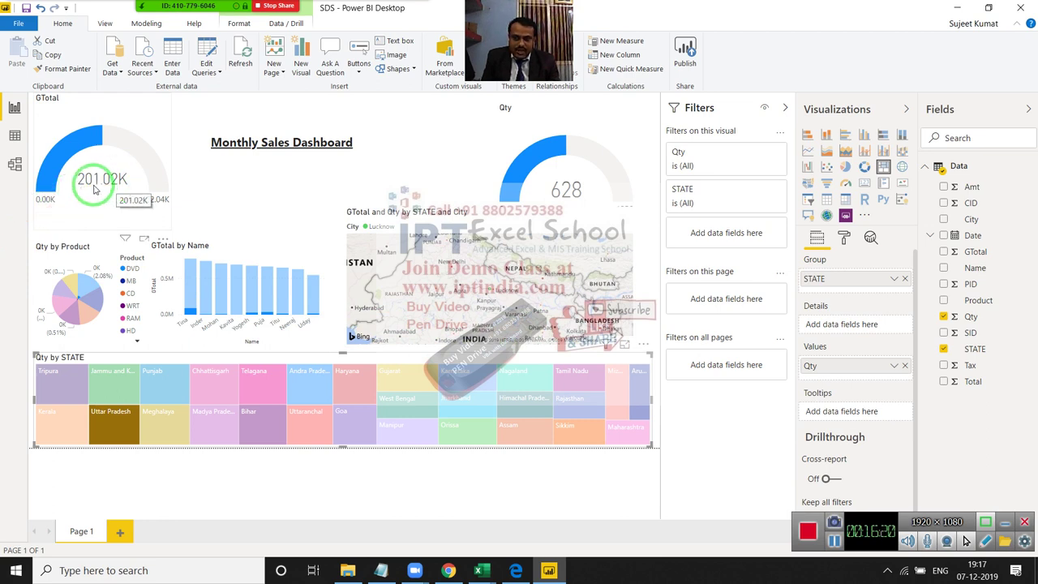
left_click_drag(93, 189, 580, 203)
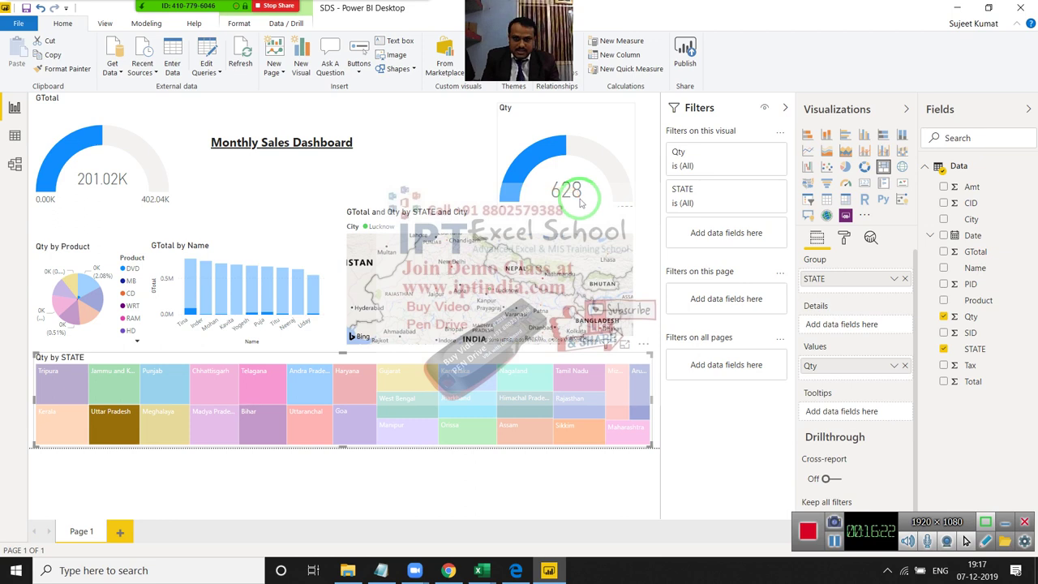
left_click_drag(580, 203, 512, 307)
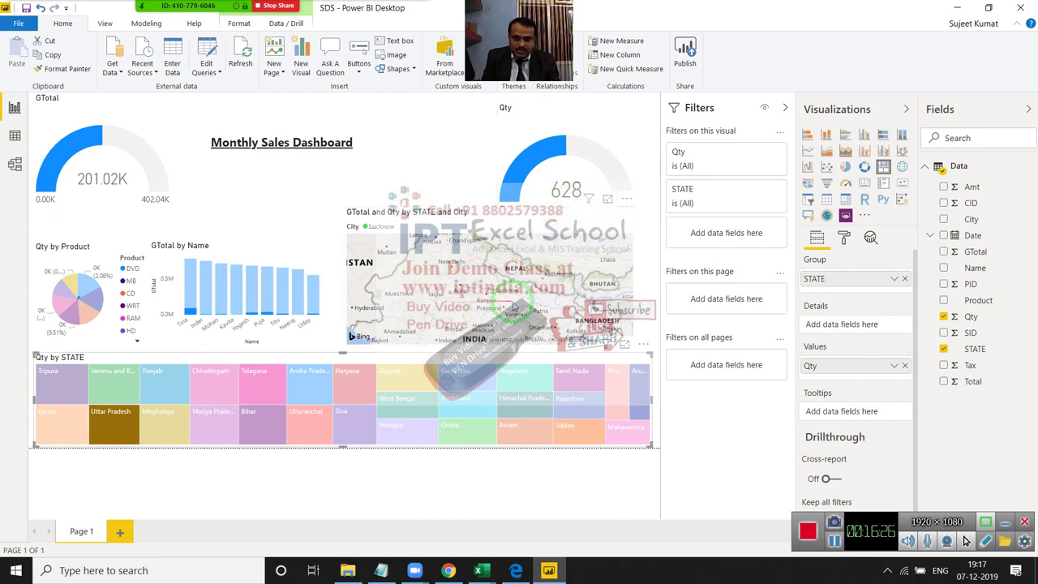
left_click_drag(513, 306, 434, 263)
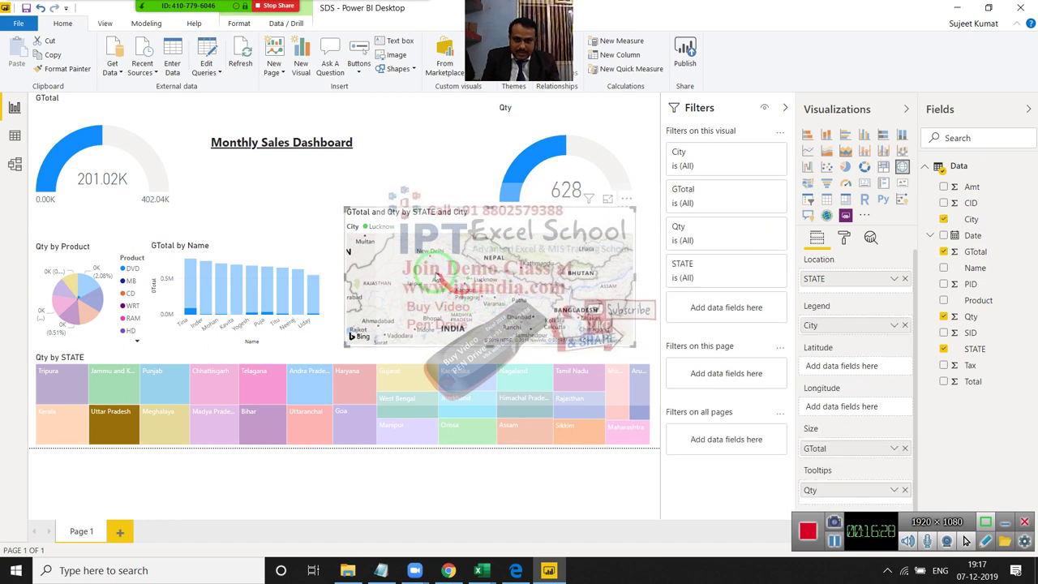
mouse_move(434, 264)
left_mouse_down()
mouse_move(466, 280)
mouse_move(192, 321)
mouse_move(228, 321)
left_mouse_up()
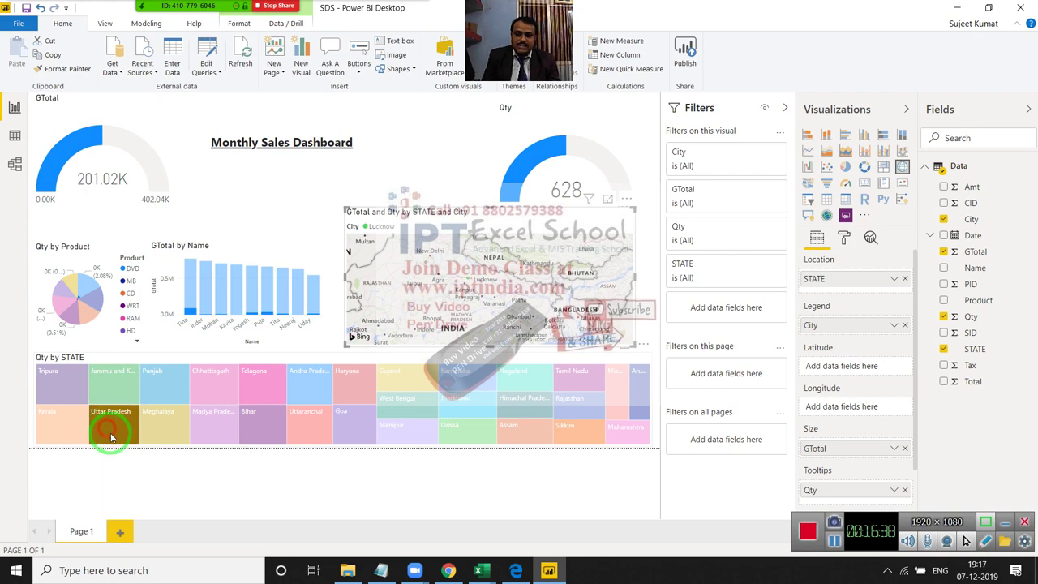
left_click(127, 385)
left_click(270, 421)
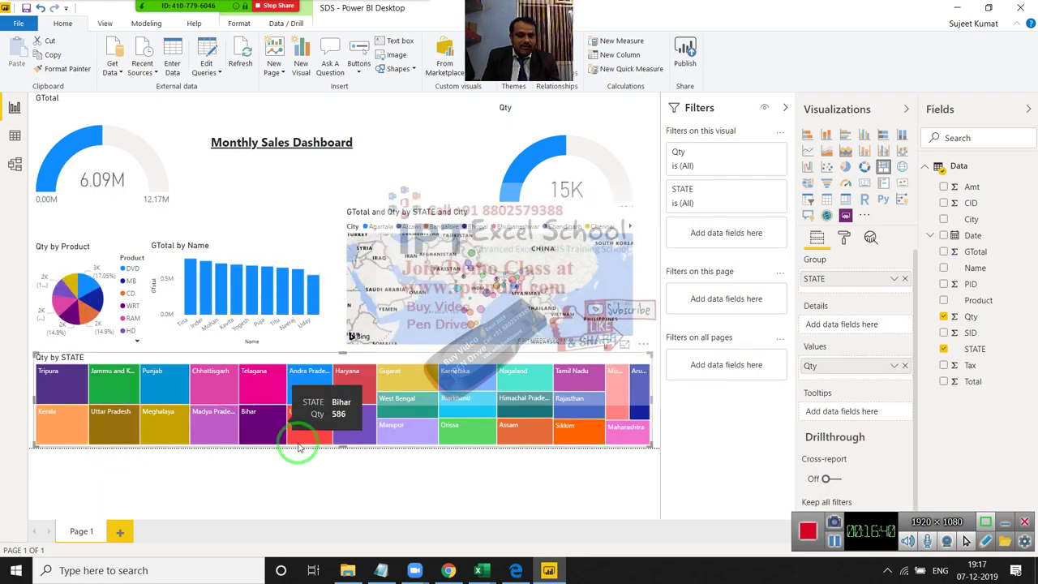
left_click(504, 571)
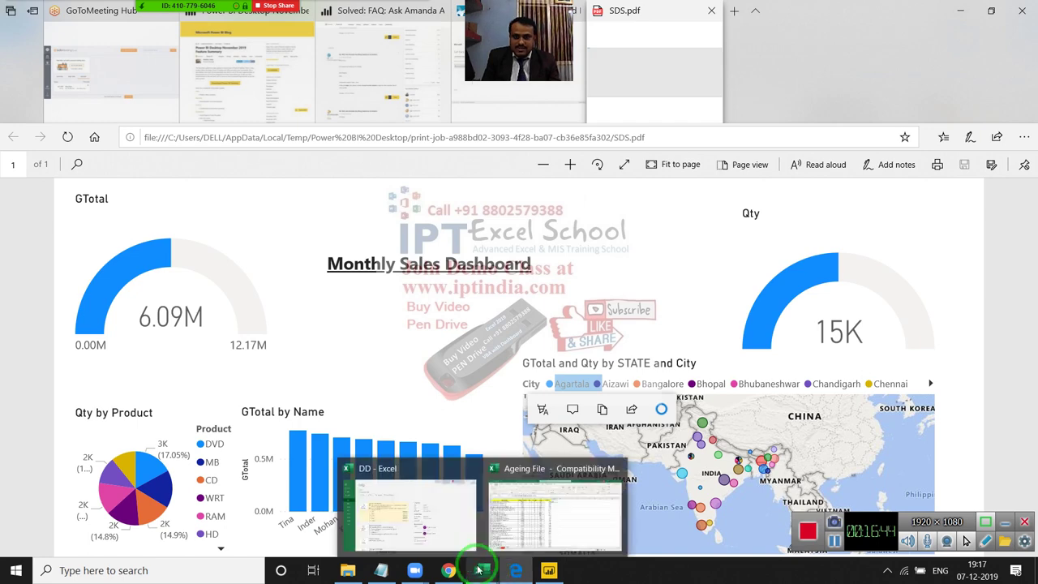
left_click(550, 572)
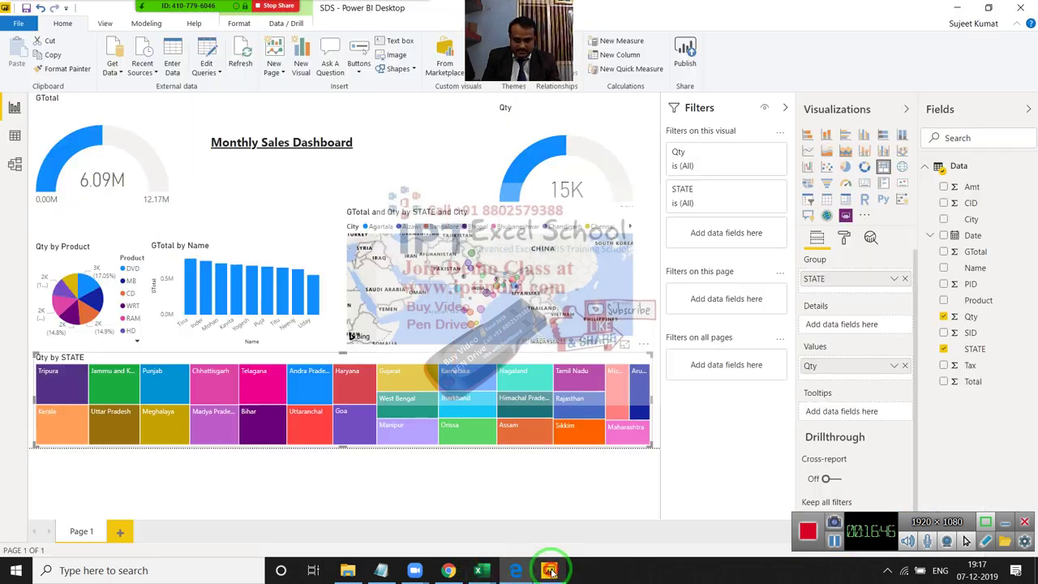
left_click(448, 572)
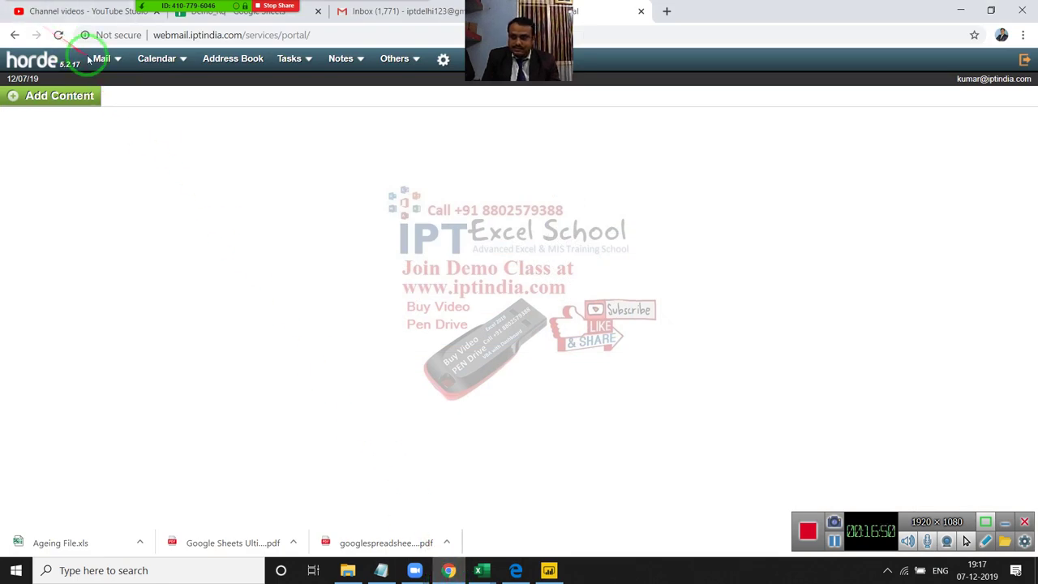
mouse_move(102, 59)
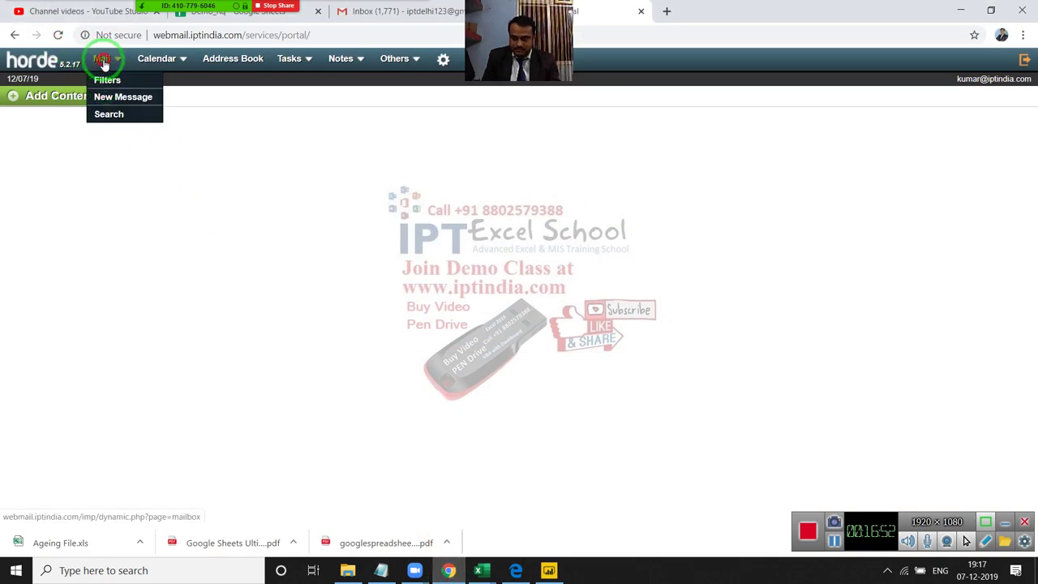
left_click(105, 78)
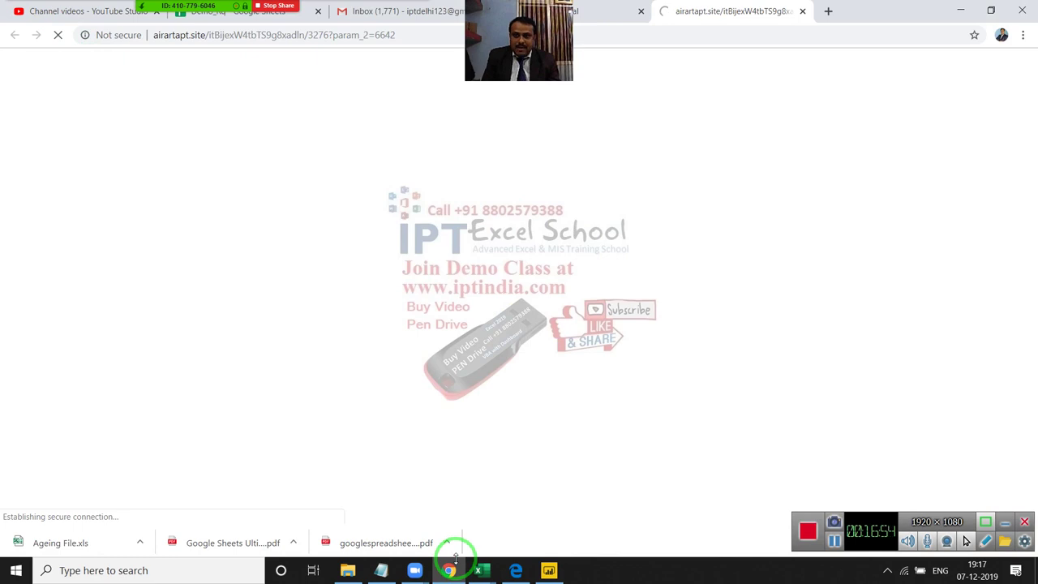
left_click(803, 11)
mouse_move(101, 60)
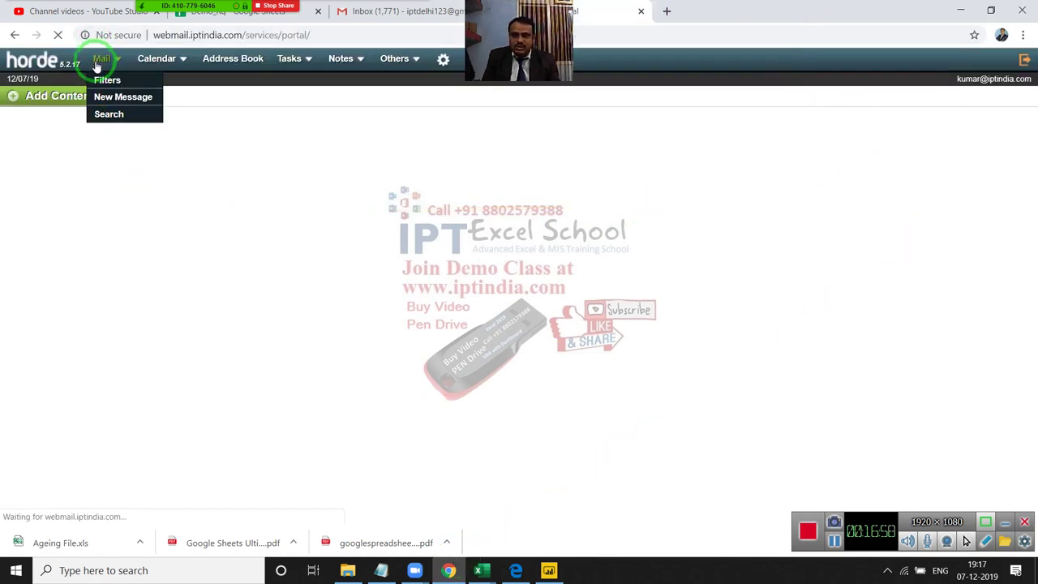
left_click(549, 570)
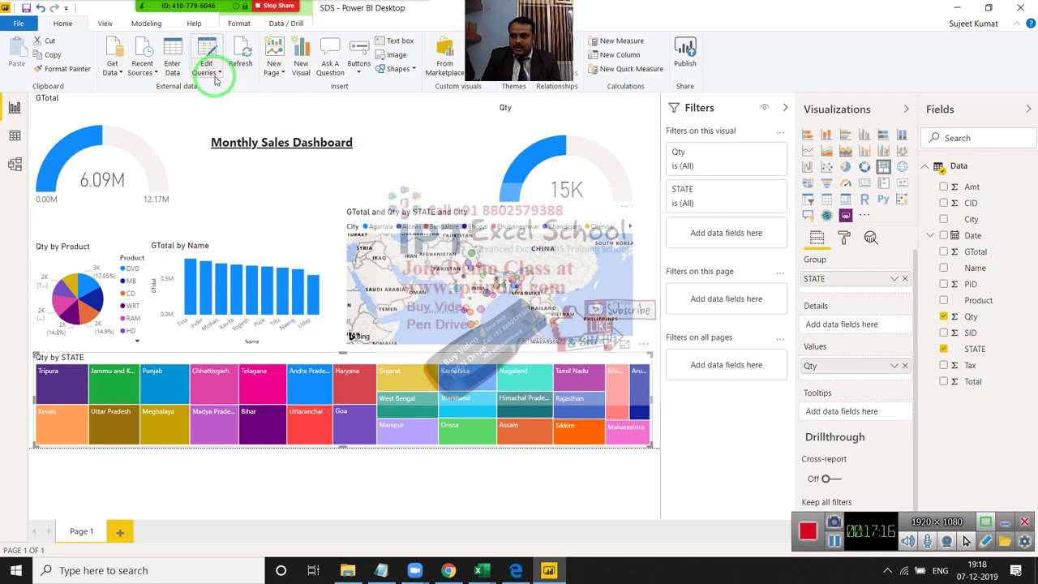
left_click(205, 54)
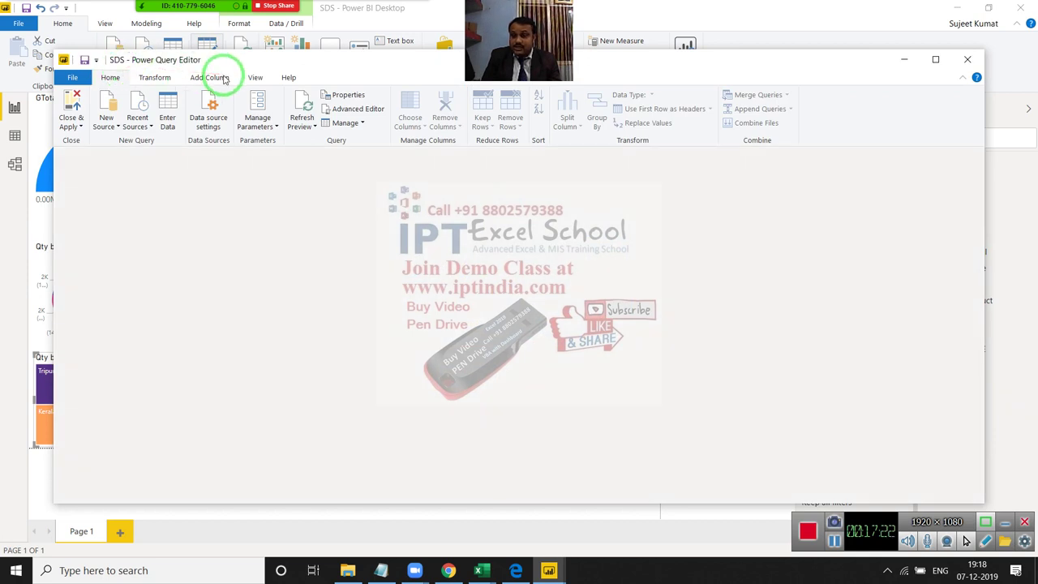
left_click(420, 72)
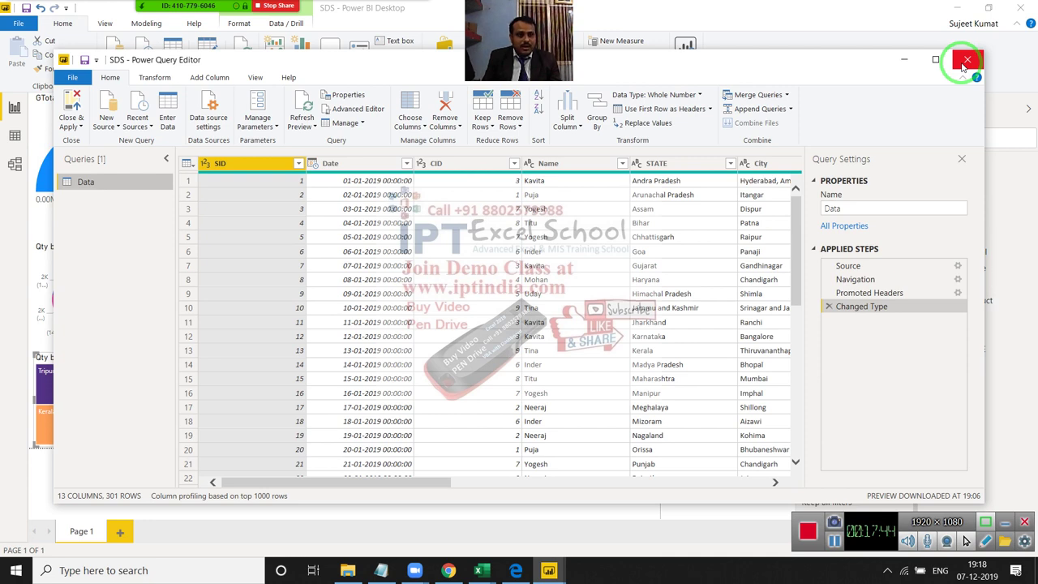
left_click(548, 572)
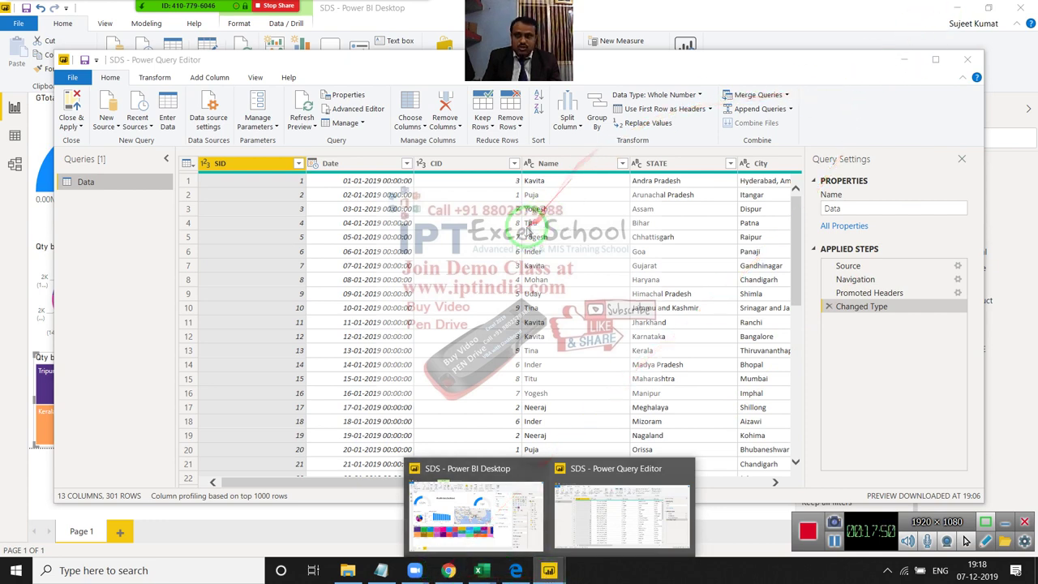
left_click(557, 223)
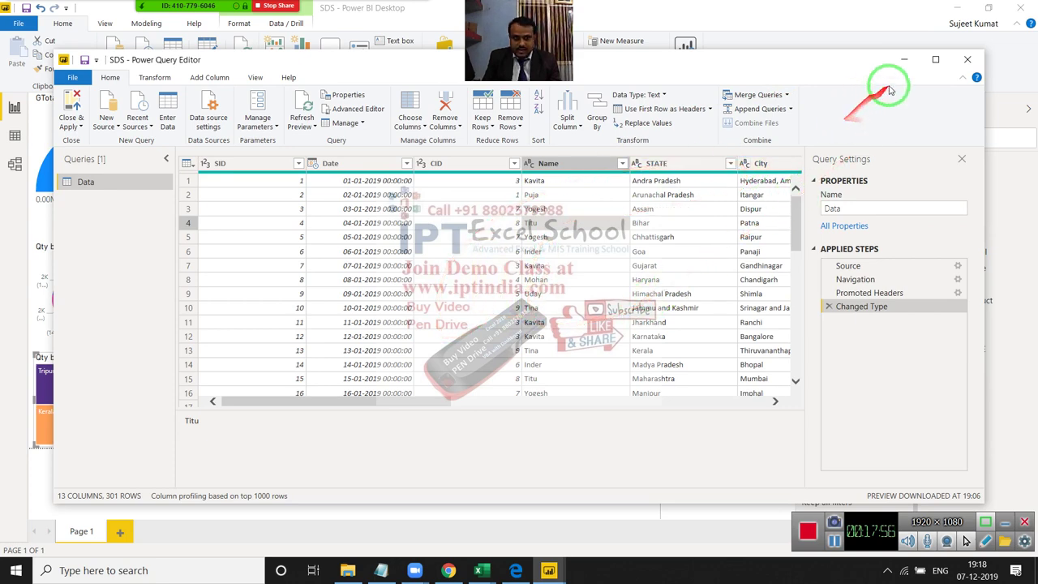
left_click(966, 61)
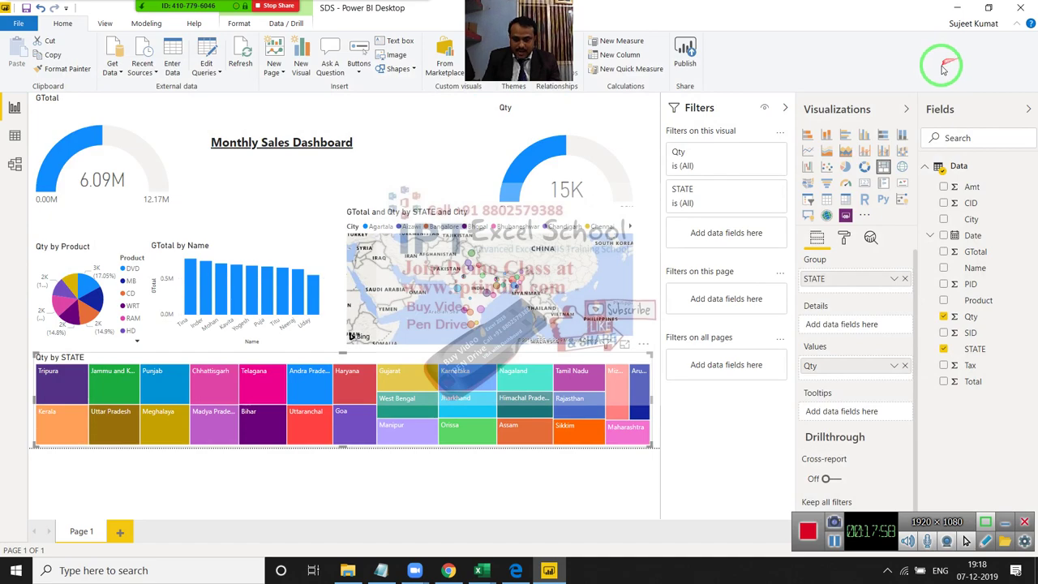
Step: Switch to the Horde webmail Inbox and scroll down through its messages
left_click(448, 570)
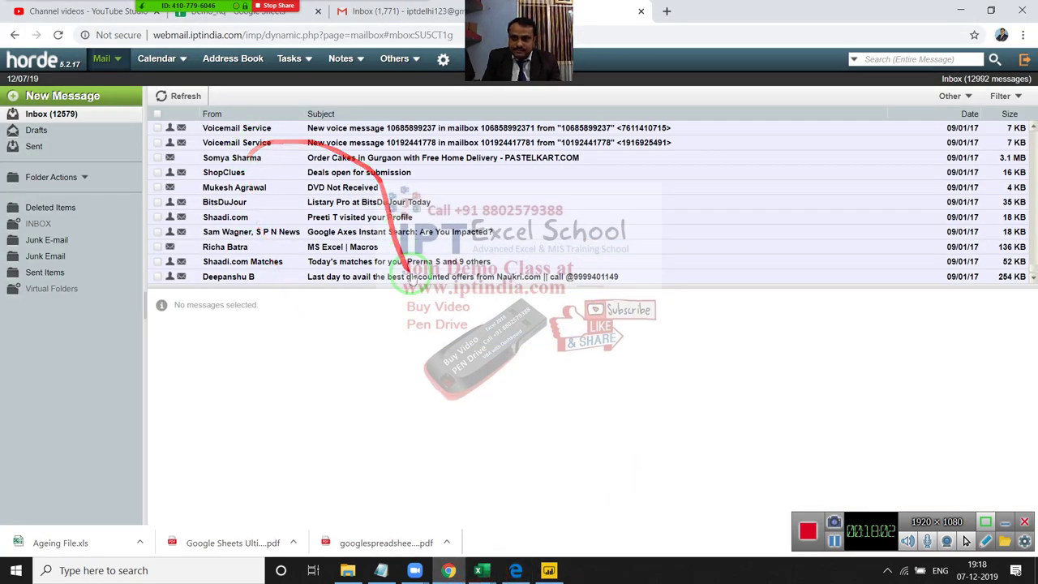
scroll(409, 278, "down", 5)
scroll(409, 278, "down", 5)
scroll(410, 278, "down", 2)
scroll(410, 279, "down", 1)
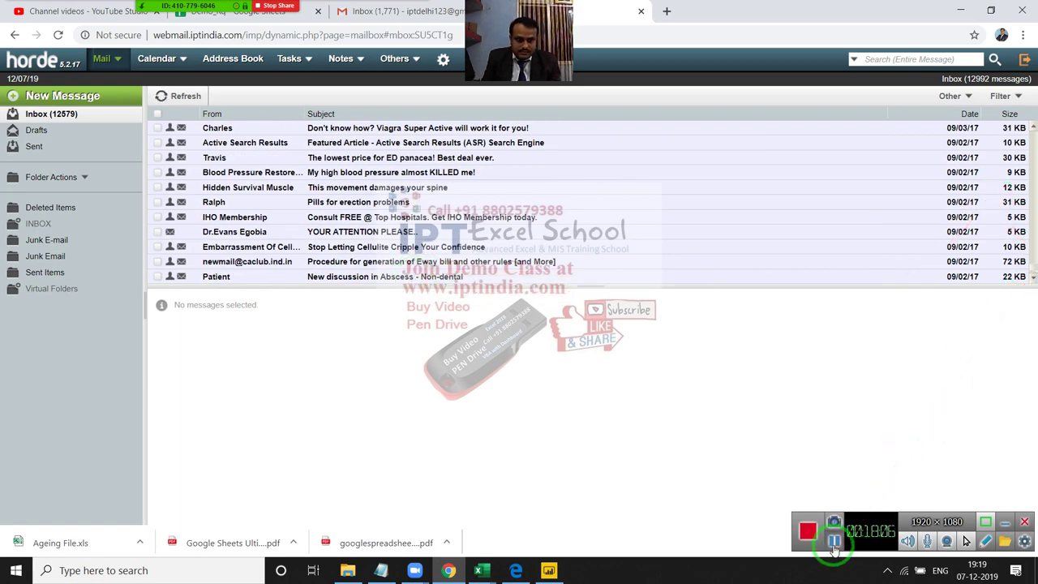
left_click(835, 541)
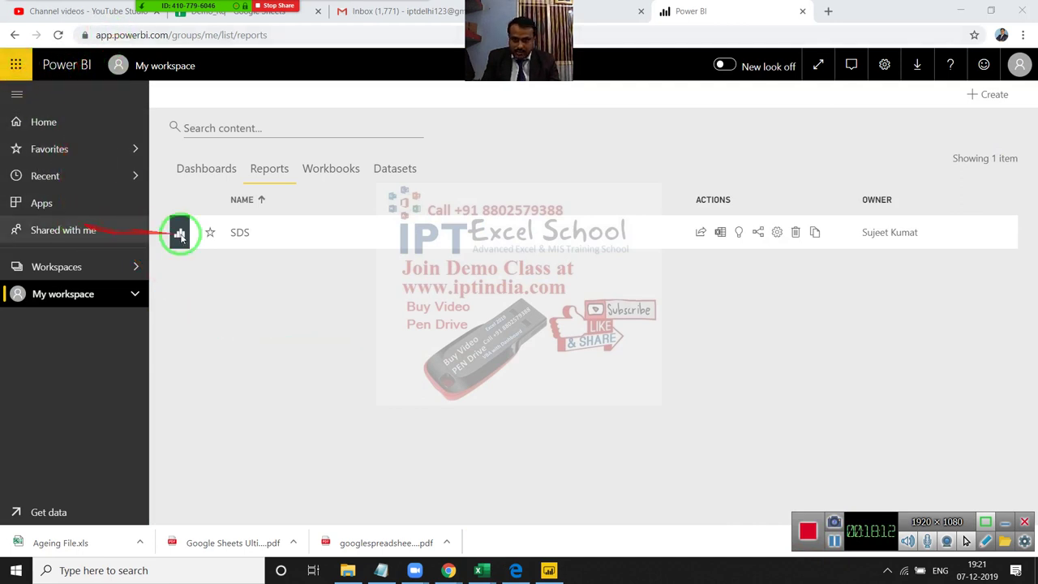
Step: Open the SDS report, toggle the Uttar Pradesh treemap filter on and off, then try sharing it
left_click(239, 233)
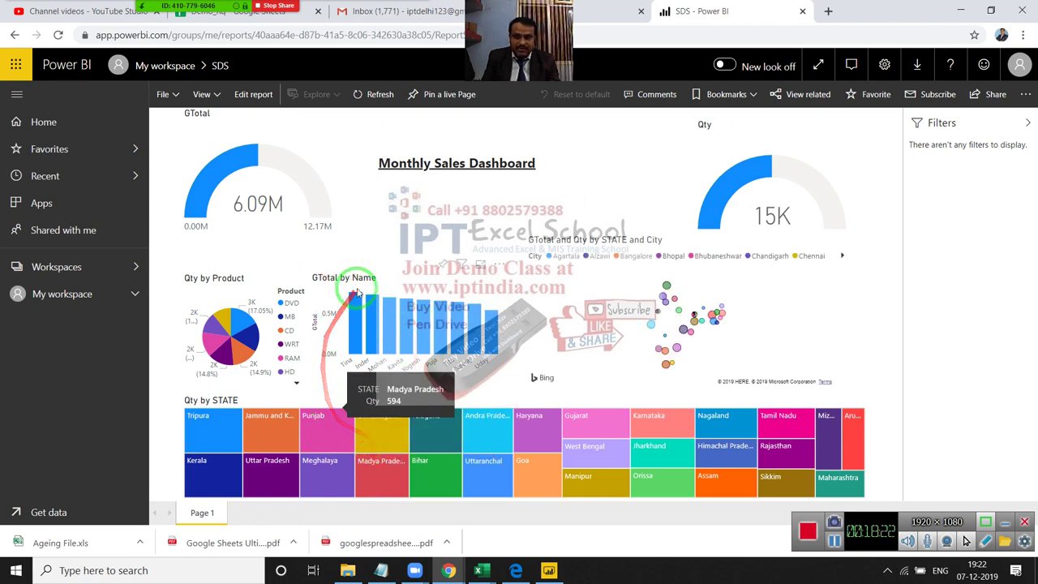
mouse_move(316, 469)
left_click(285, 475)
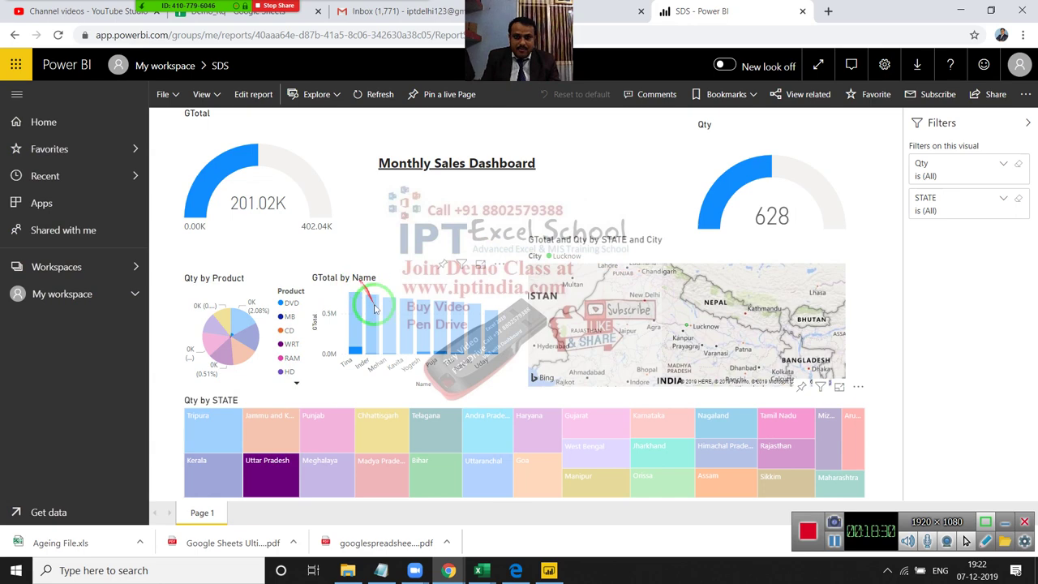
left_click(268, 473)
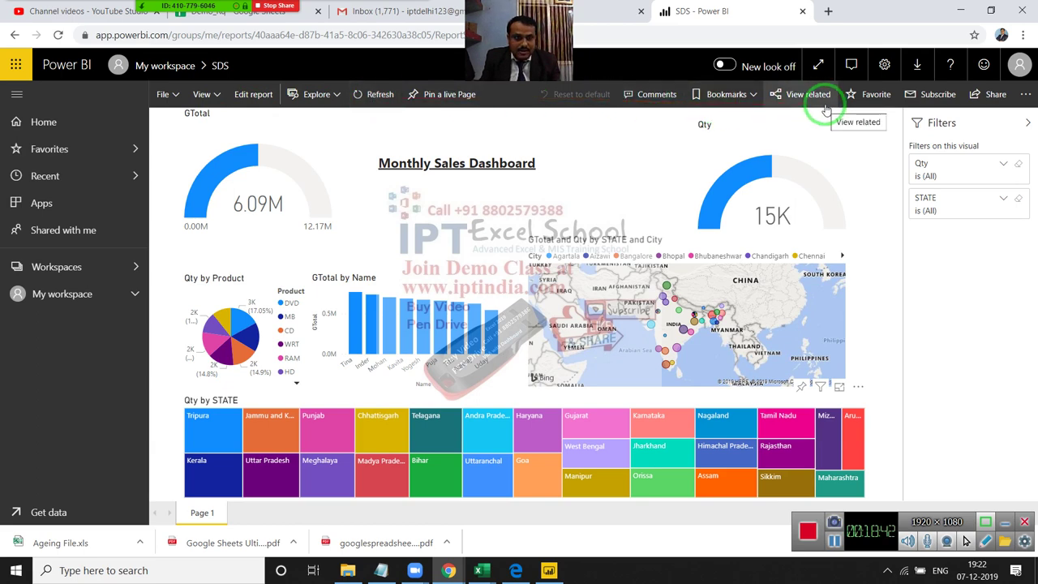
left_click_drag(378, 106, 643, 167)
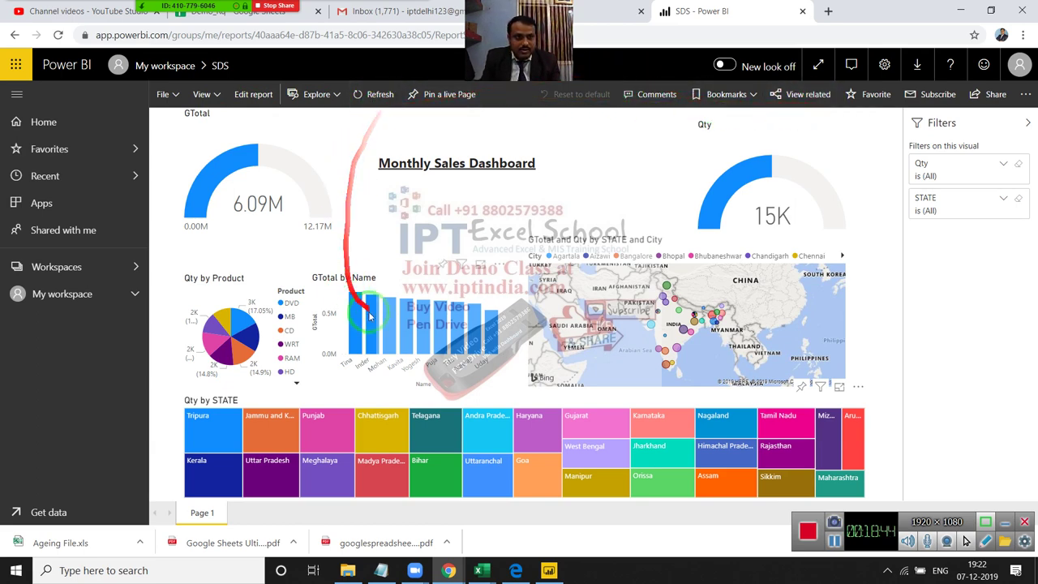
left_click(980, 95)
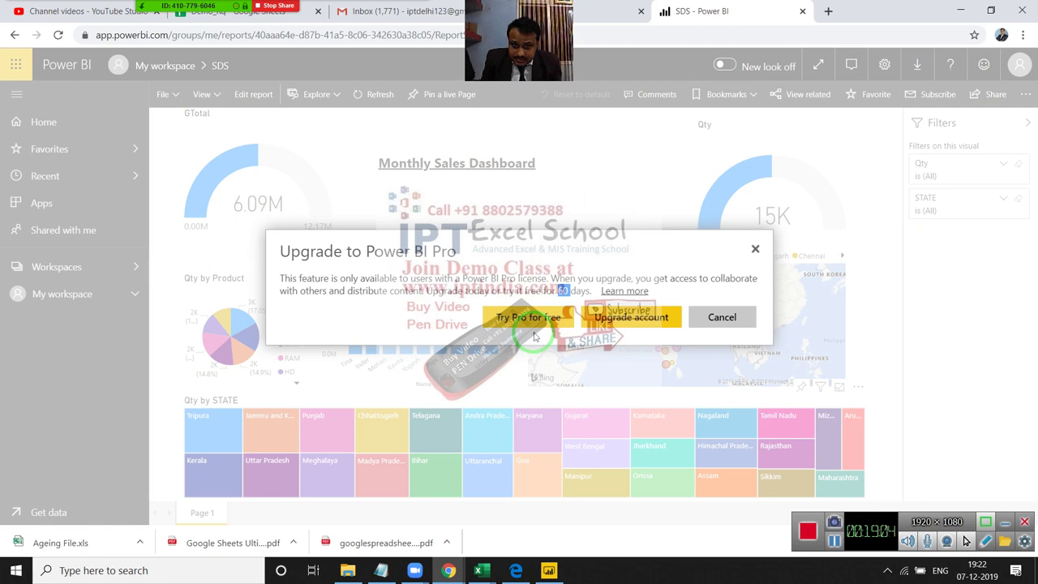
triple_click(443, 294)
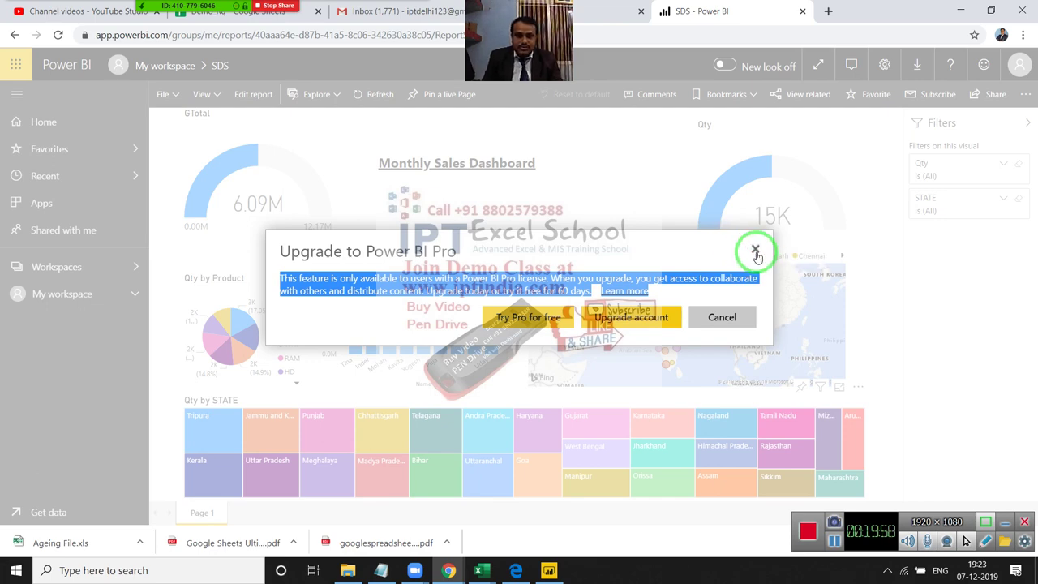
left_click(756, 249)
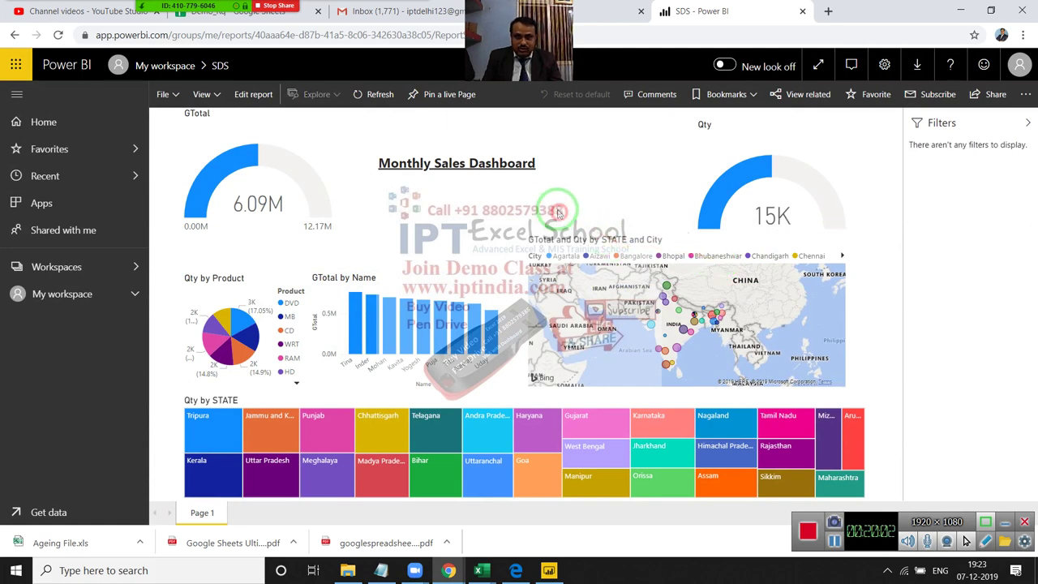
Step: View Shared with me, return to the Power BI home page, and minimize the browser
left_click(58, 232)
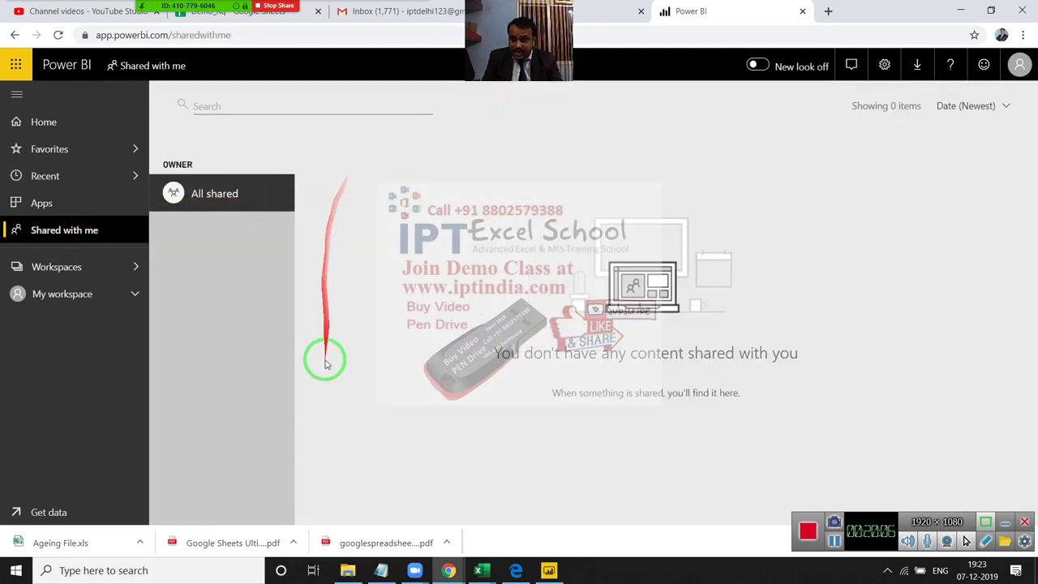
left_click(49, 122)
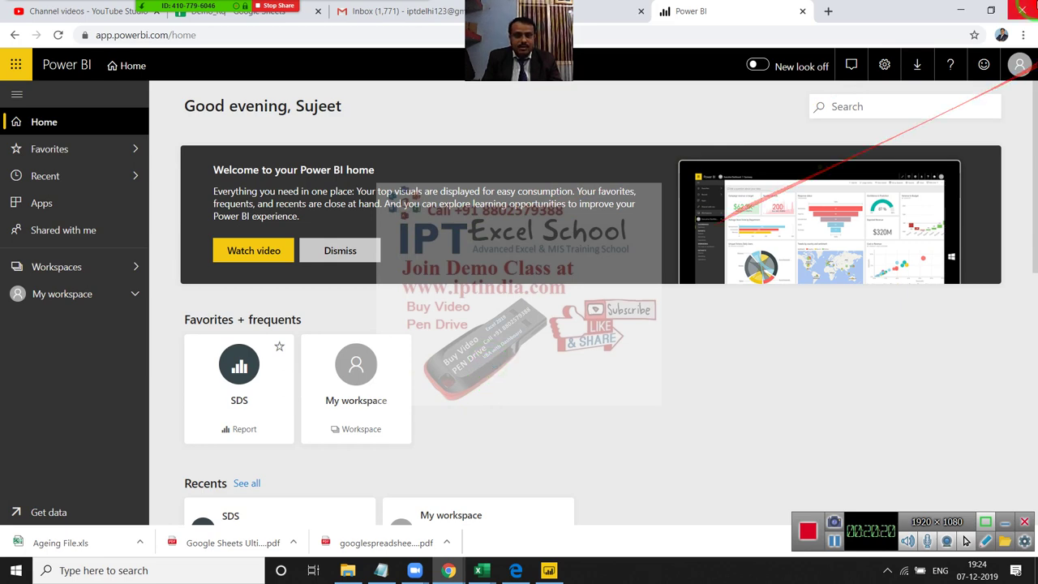
left_click(959, 11)
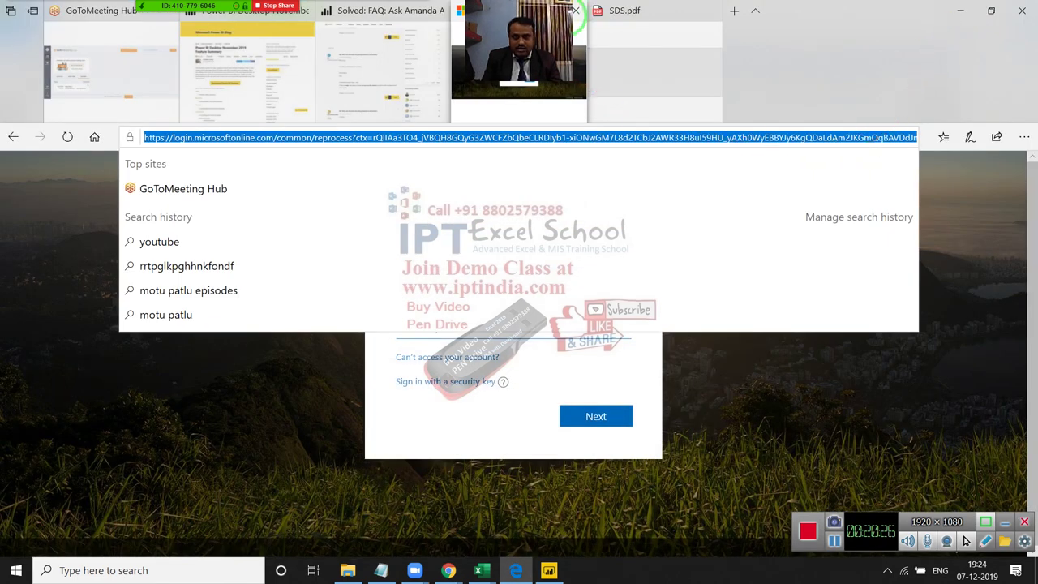
Step: Close the four Edge tabs so only GoToMeeting Hub remains, then return to Power BI Desktop
left_click(577, 12)
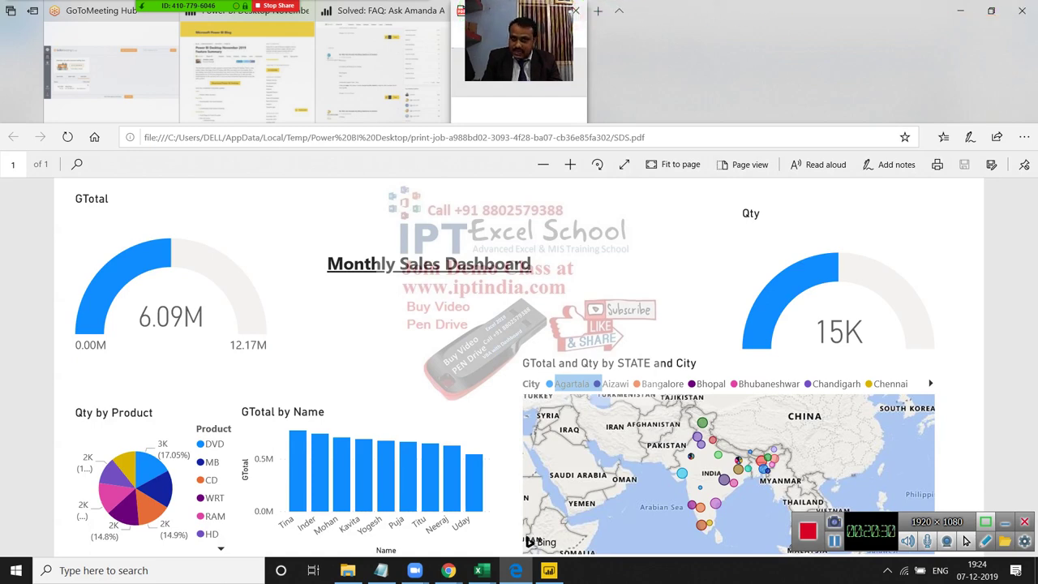
left_click(575, 11)
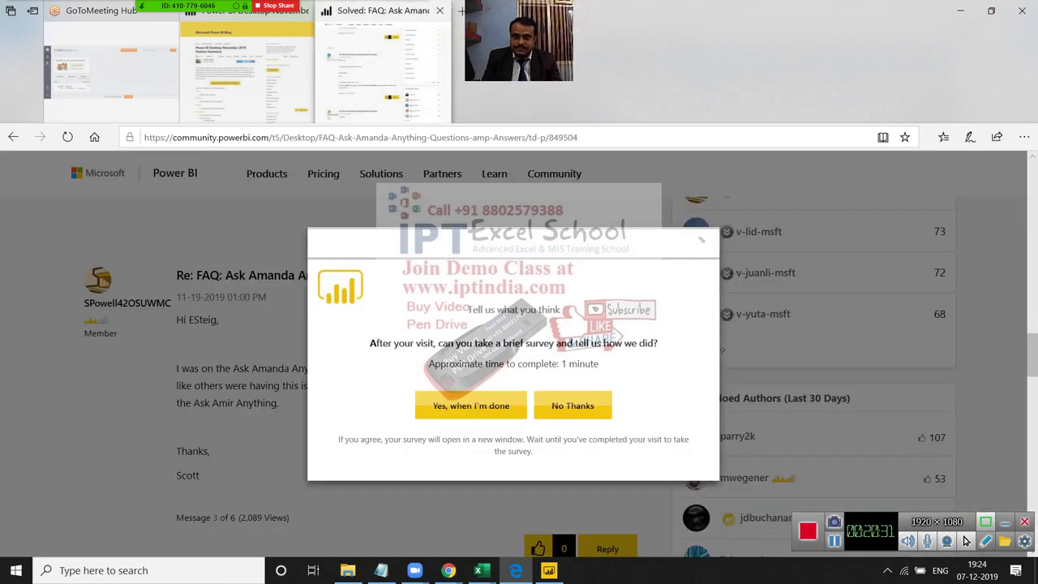
left_click(441, 11)
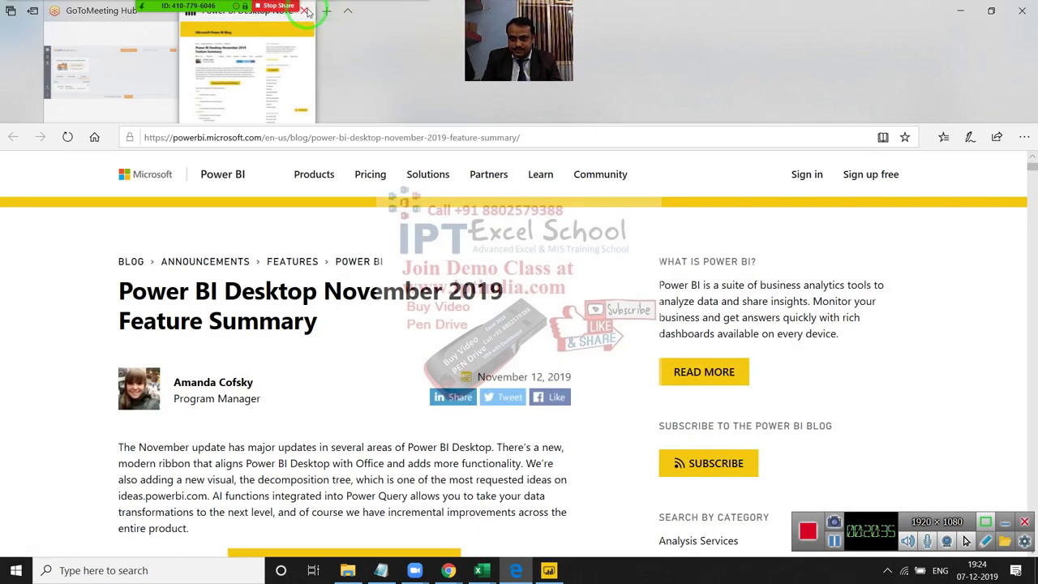
left_click(303, 10)
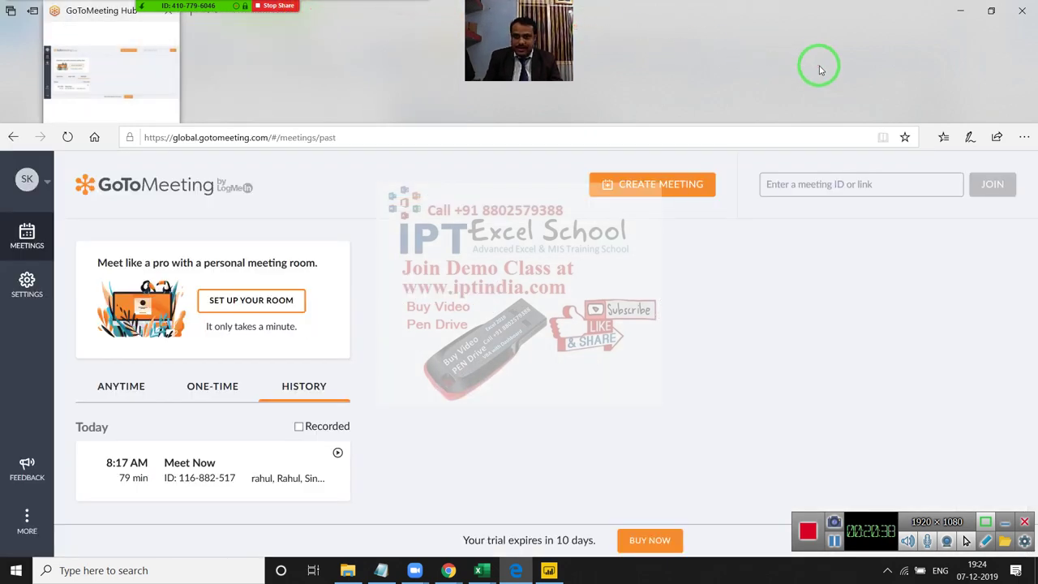
left_click(548, 570)
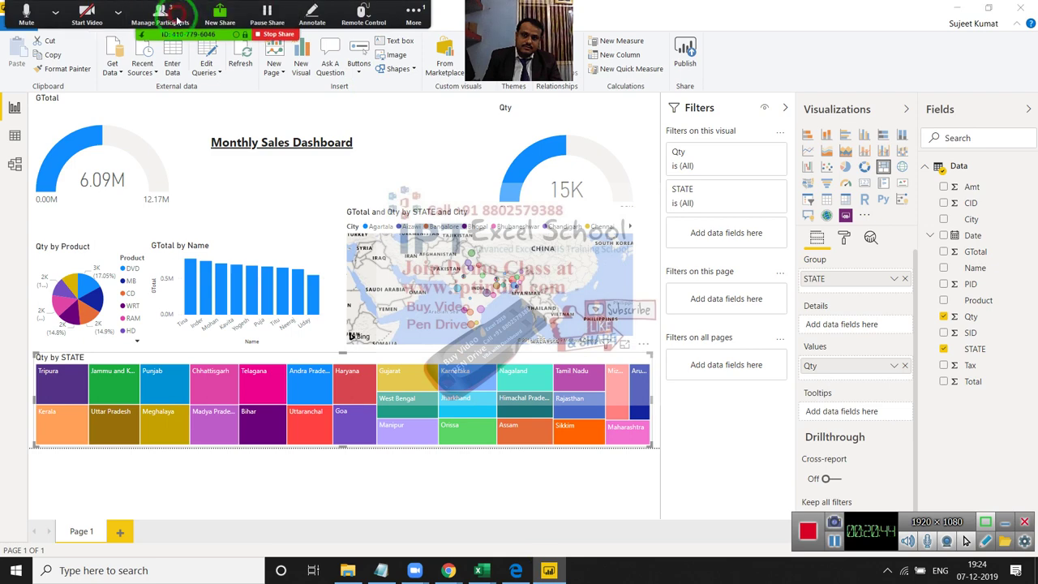
Step: Open and close the meeting participants list, then close the Power BI Desktop window
left_click(177, 18)
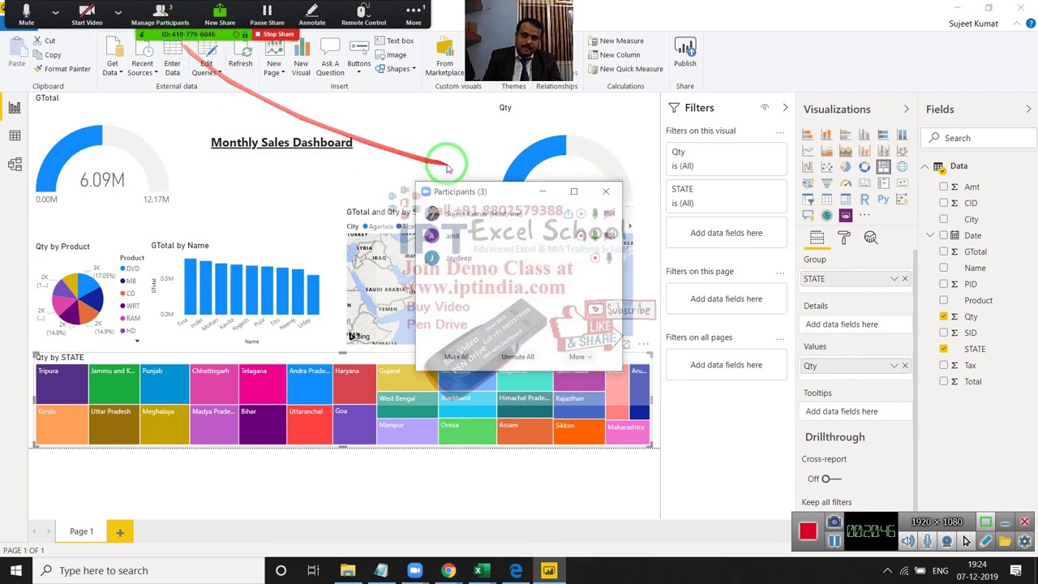
left_click(605, 192)
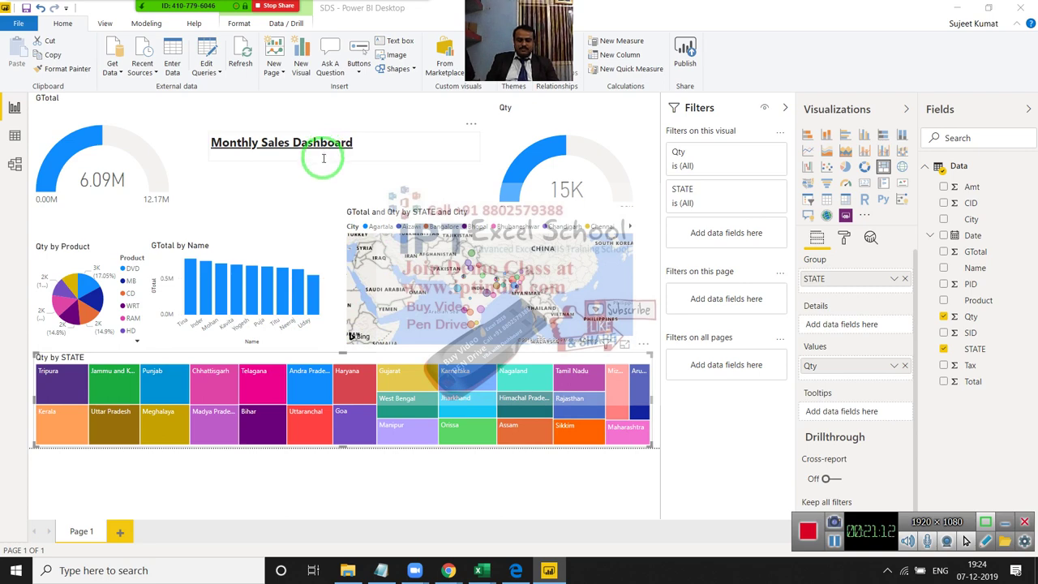
left_click_drag(303, 216, 270, 448)
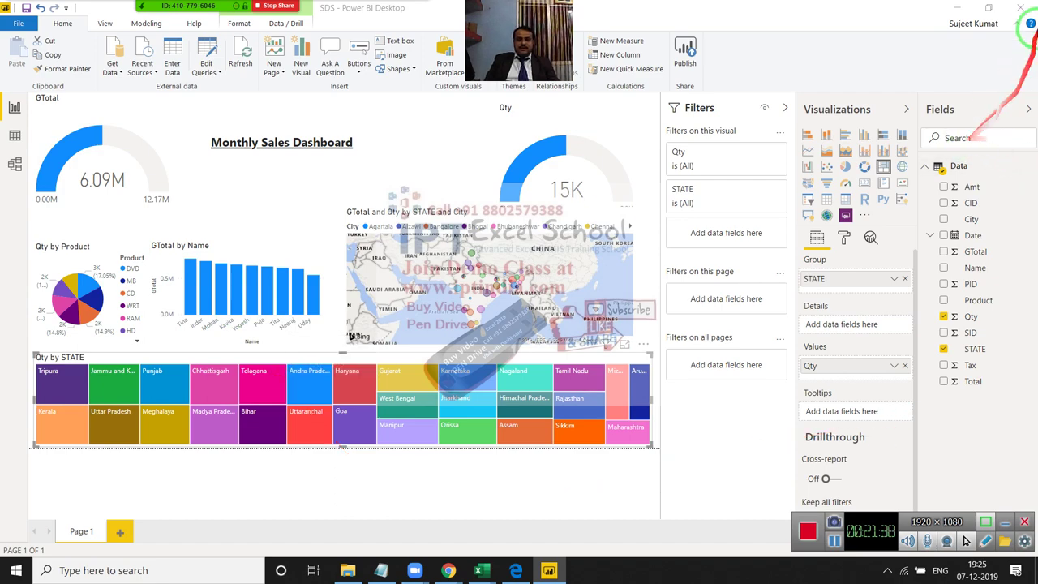
left_click(1018, 8)
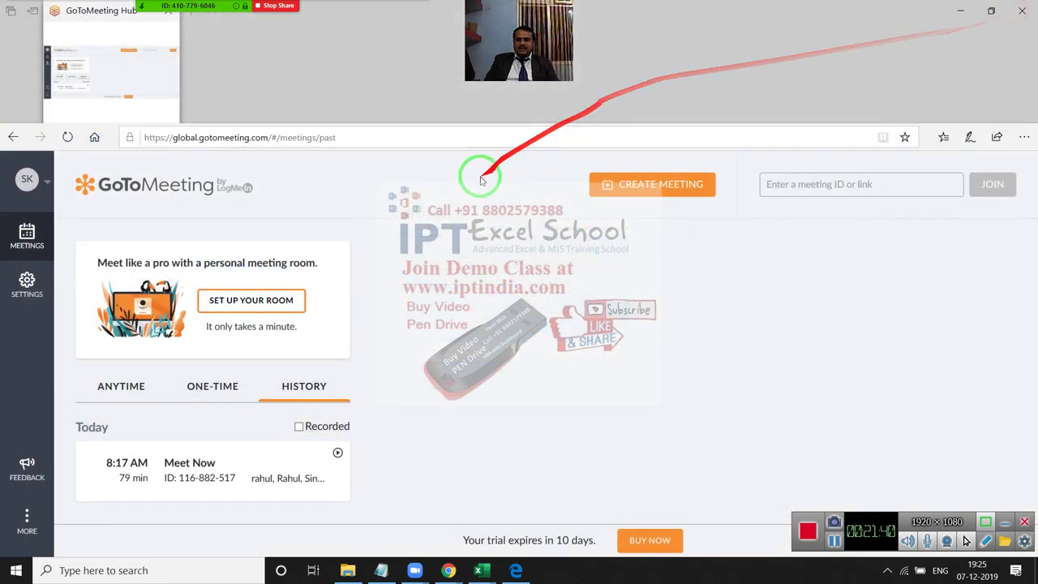
Step: Minimize the GoToMeeting browser, close the mail window, dismiss the Start menu, and close Ageing File
left_click(960, 11)
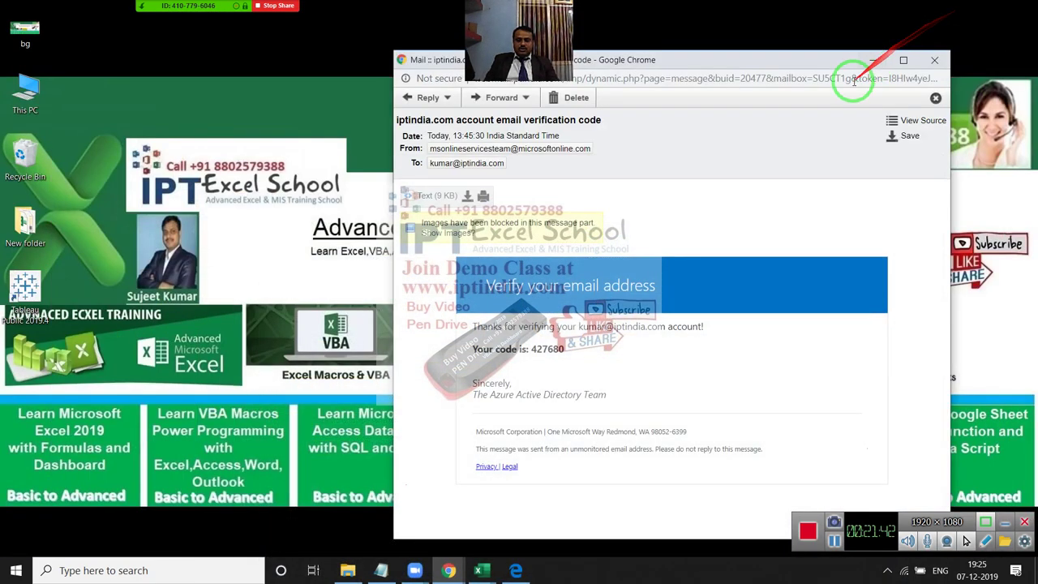
left_click(935, 62)
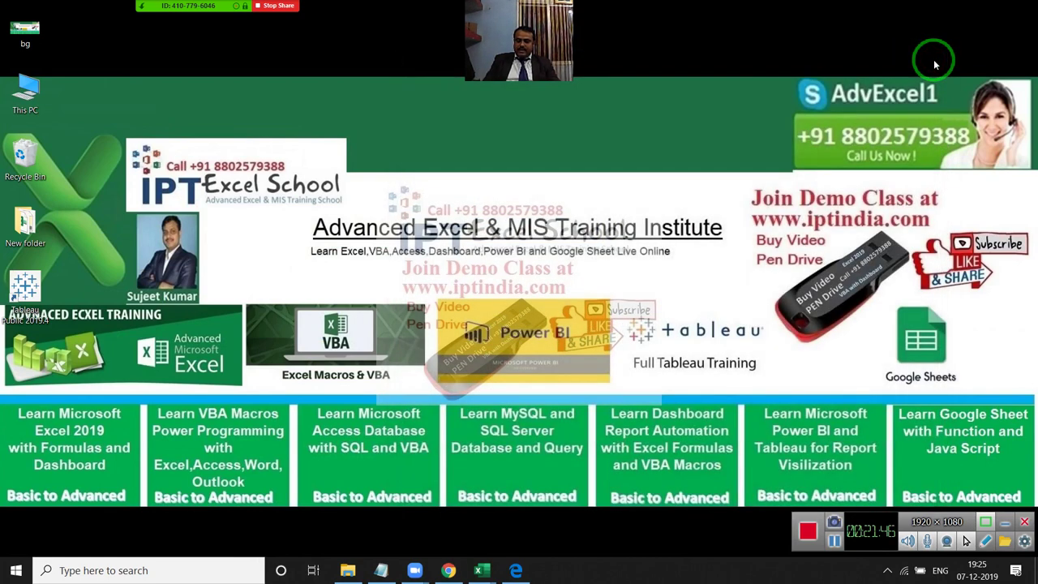
key("super")
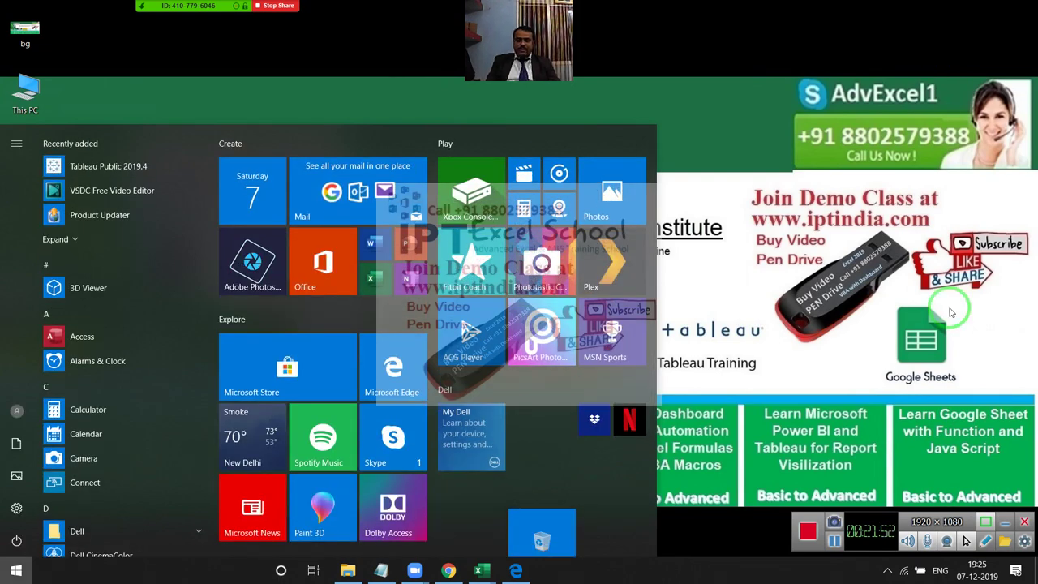
key("Escape")
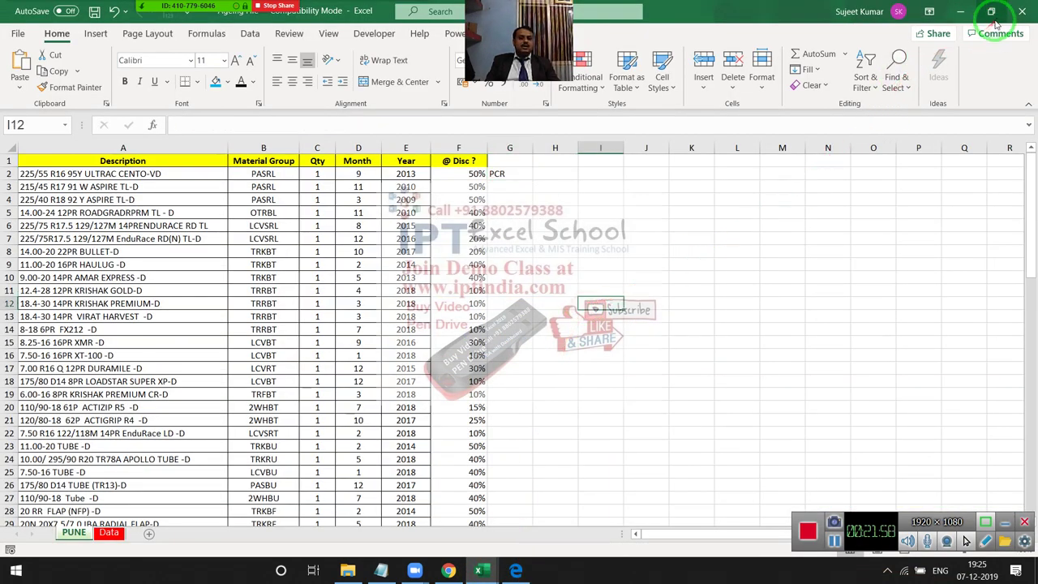
left_click(1022, 11)
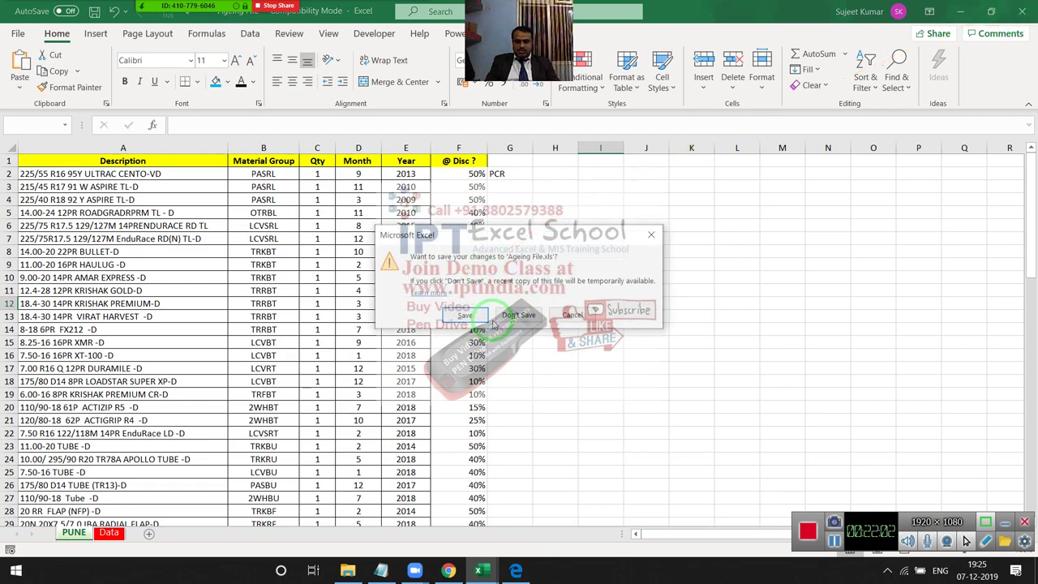
Step: Save Ageing File's changes, then reopen the DD workbook from Excel's Open page
left_click(477, 316)
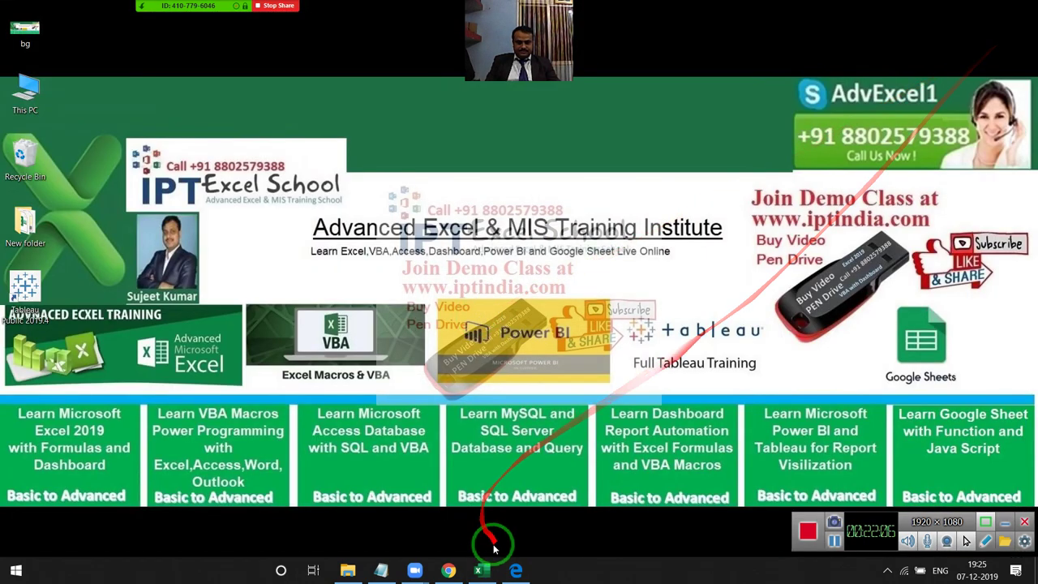
left_click(481, 571)
left_click(481, 571)
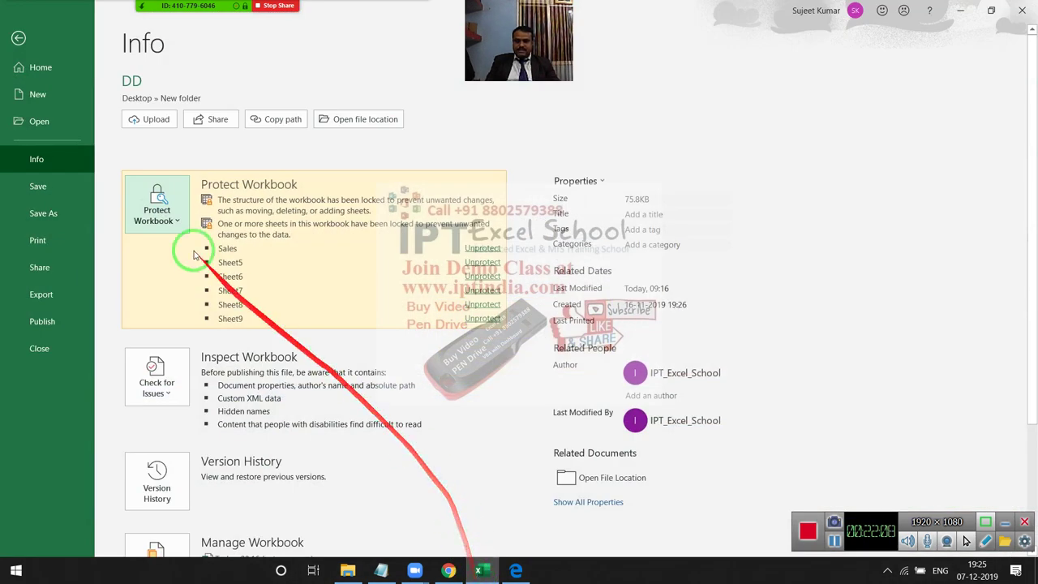
left_click(19, 37)
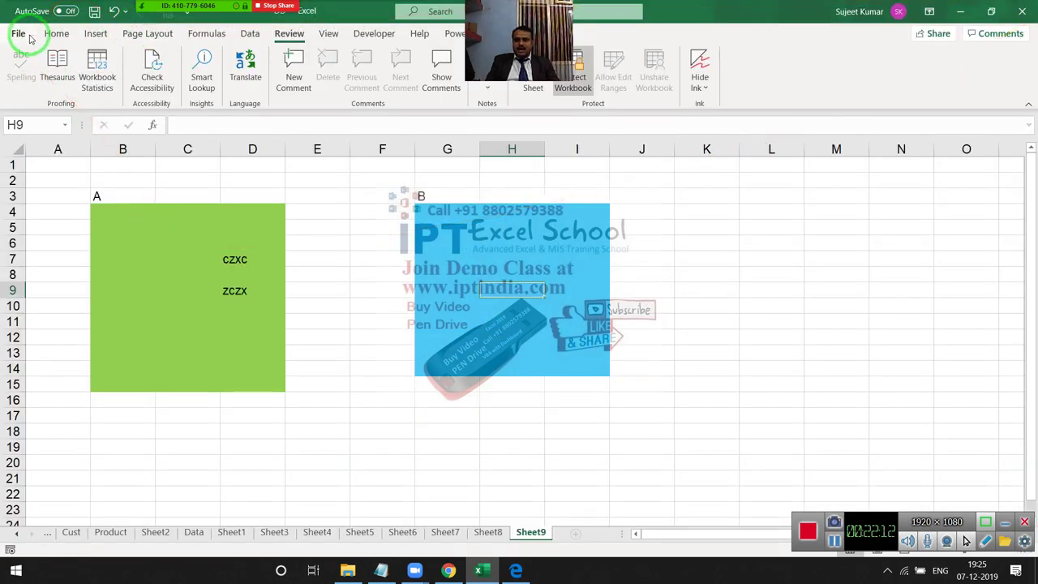
left_click(18, 33)
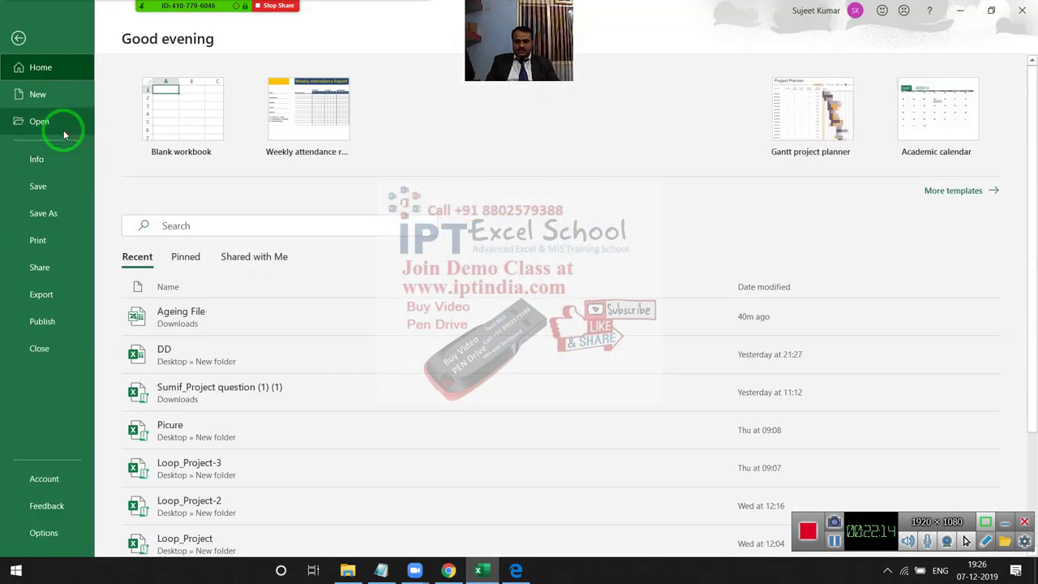
left_click(64, 131)
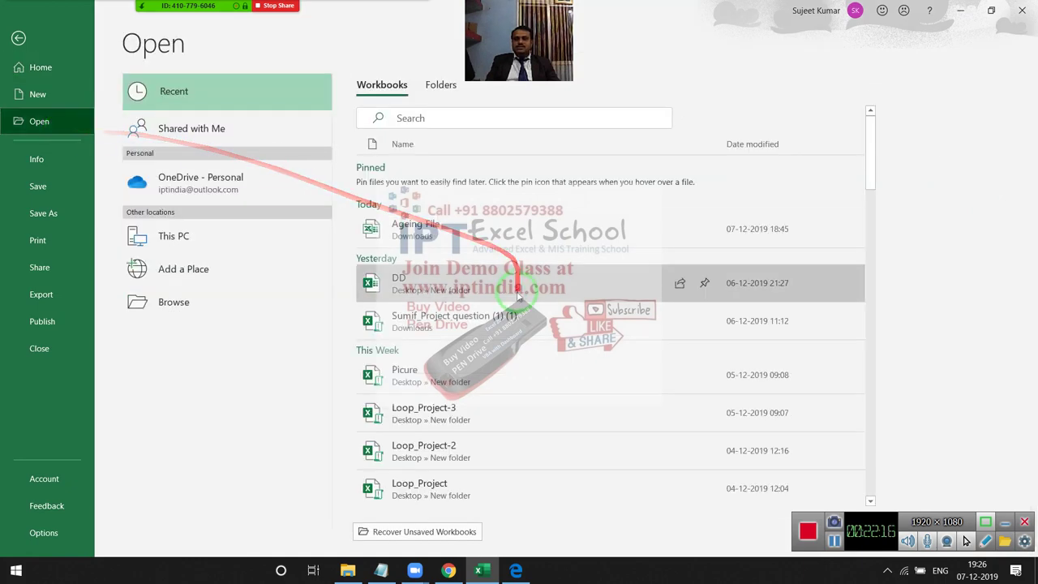
left_click(469, 284)
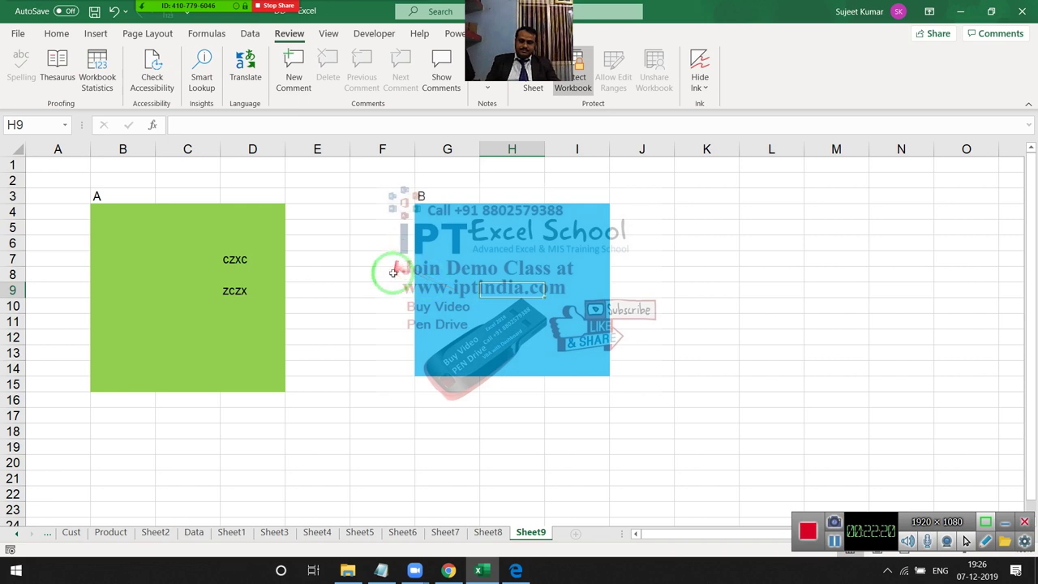
Step: Close the DD workbook, answer the save prompt, and quit Excel
left_click(1024, 15)
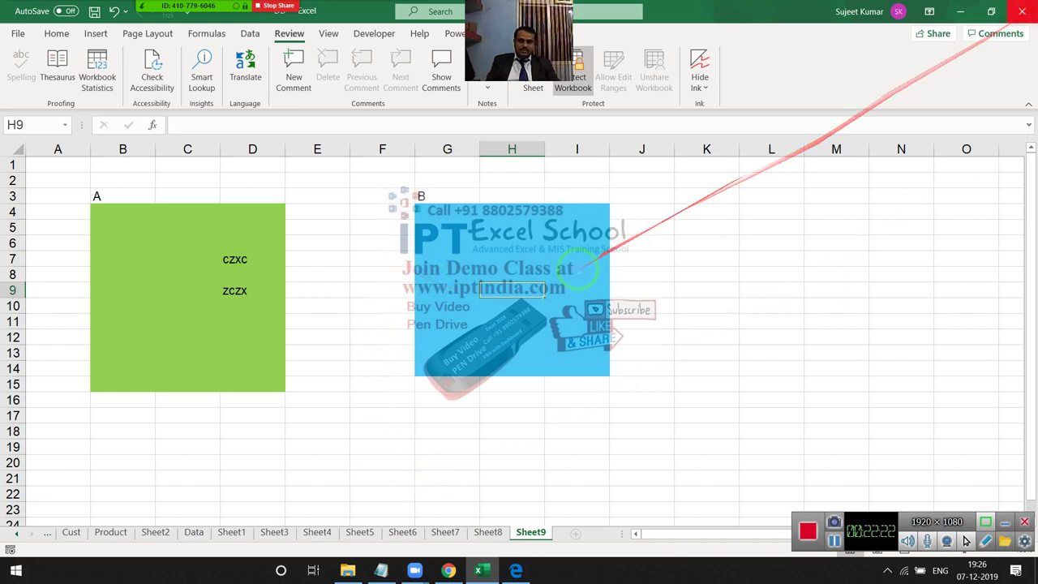
left_click(507, 321)
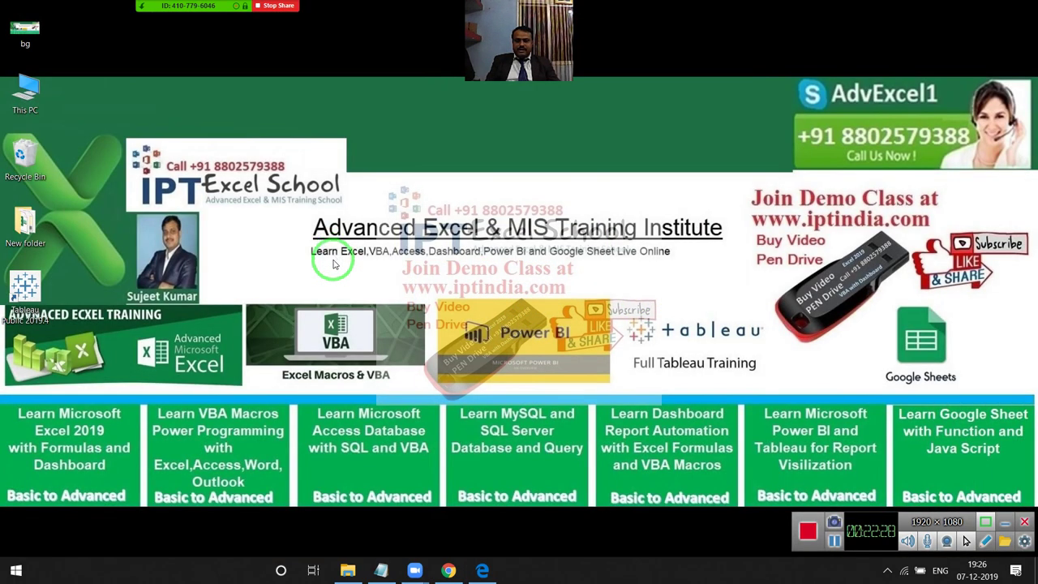
left_click(446, 367)
Step: Search 'exce', launch Excel from Best match, and open the recent DD workbook
type("exce")
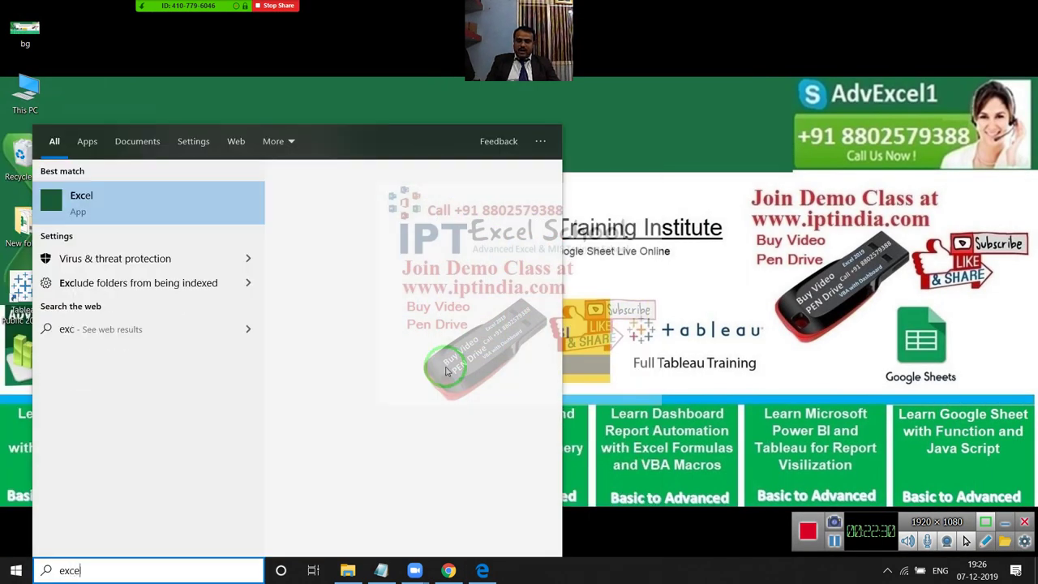
left_click(444, 257)
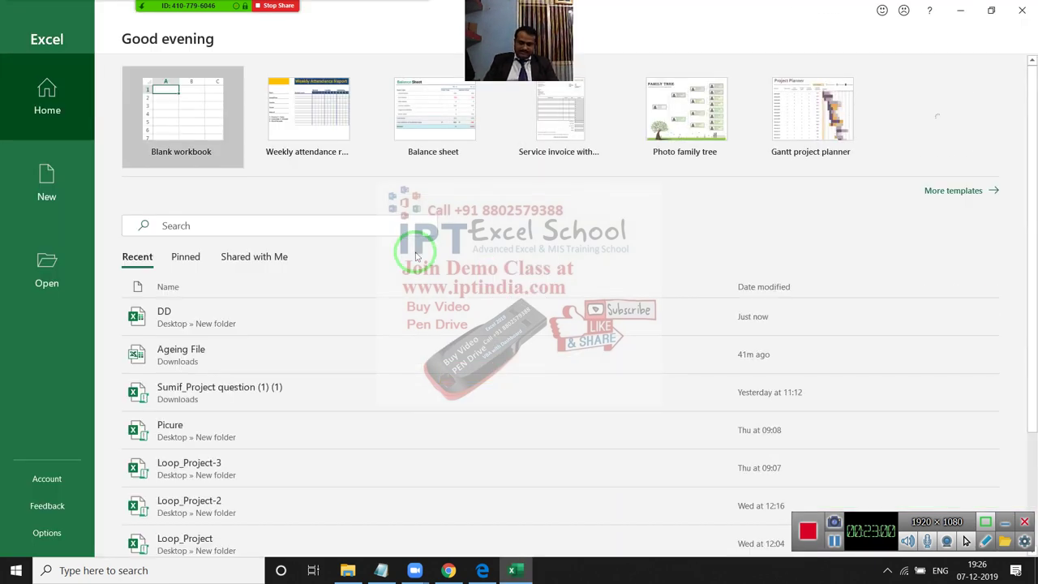
left_click(358, 318)
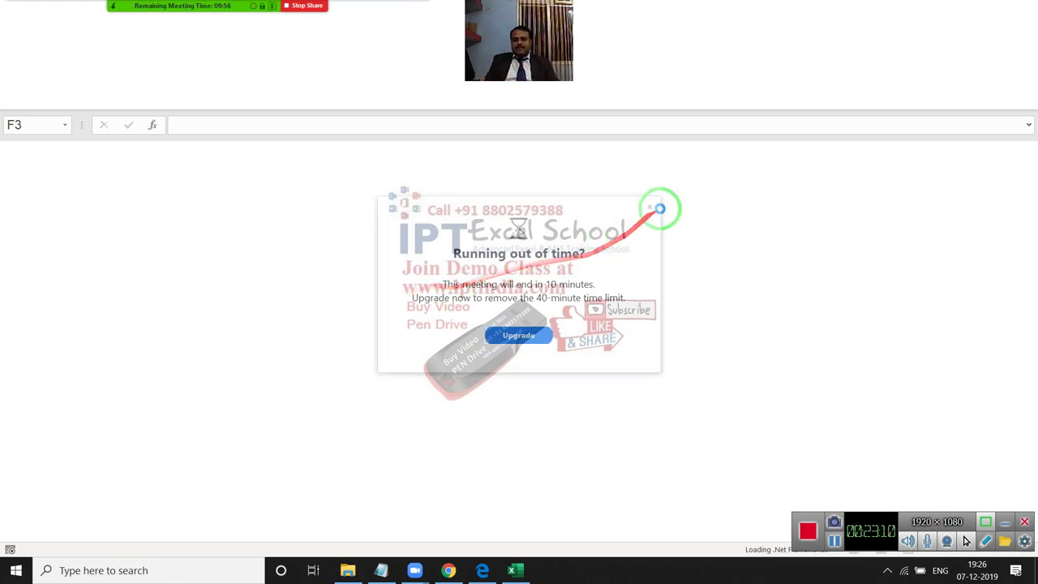
Step: Dismiss the meeting notice, turn off Wrap Text for the whole sheet, and autofit the Date column
left_click(650, 208)
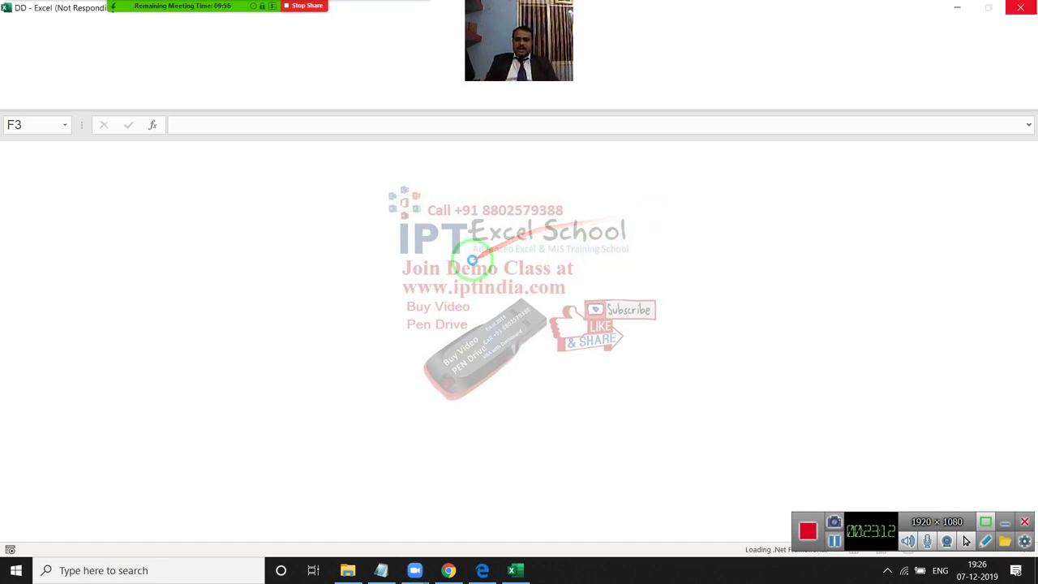
mouse_move(468, 327)
left_mouse_down()
mouse_move(766, 75)
mouse_move(597, 209)
mouse_move(27, 150)
left_mouse_up()
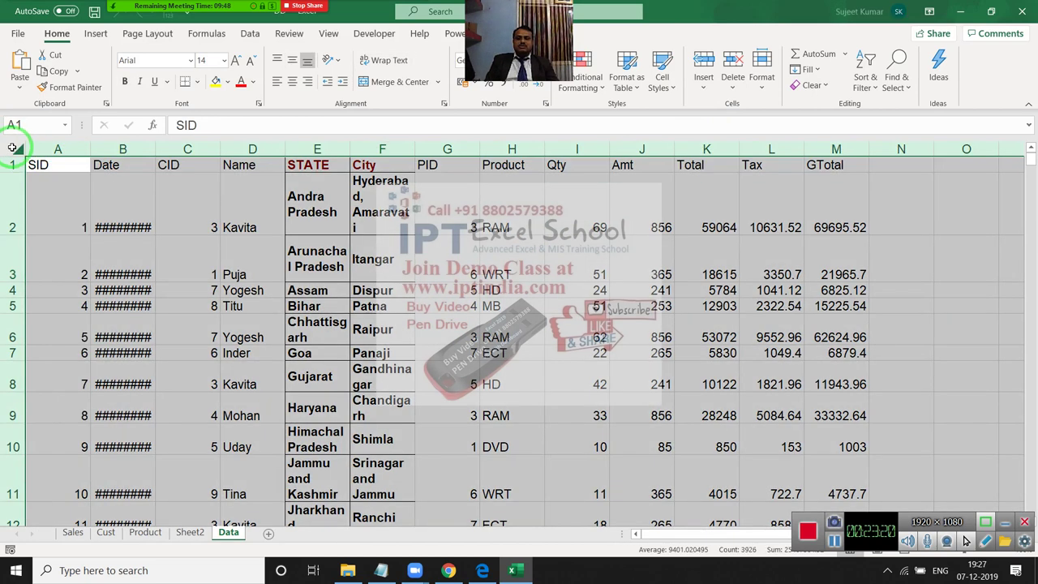
left_click(8, 150)
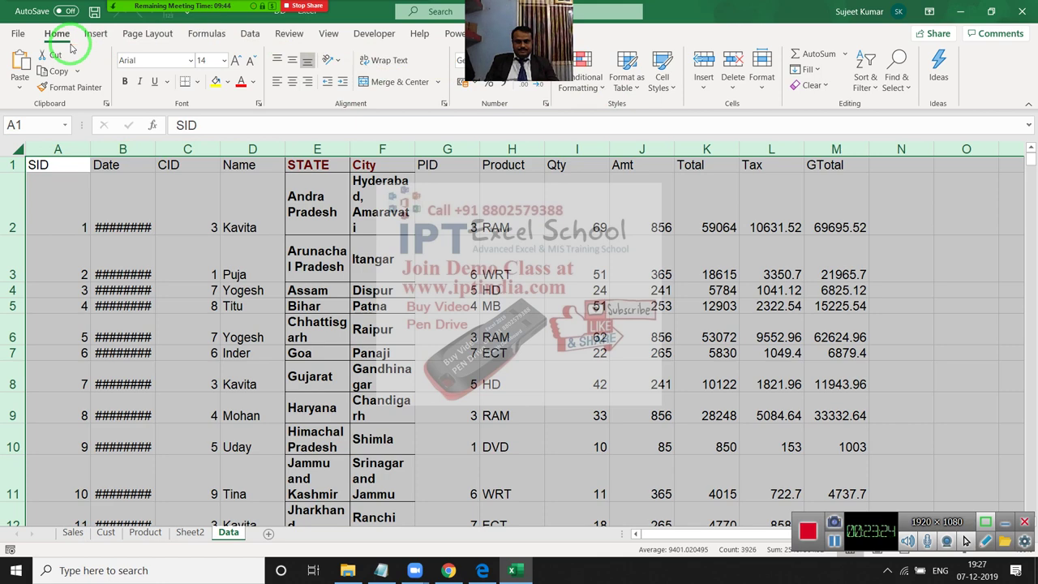
left_click(364, 61)
left_click(362, 62)
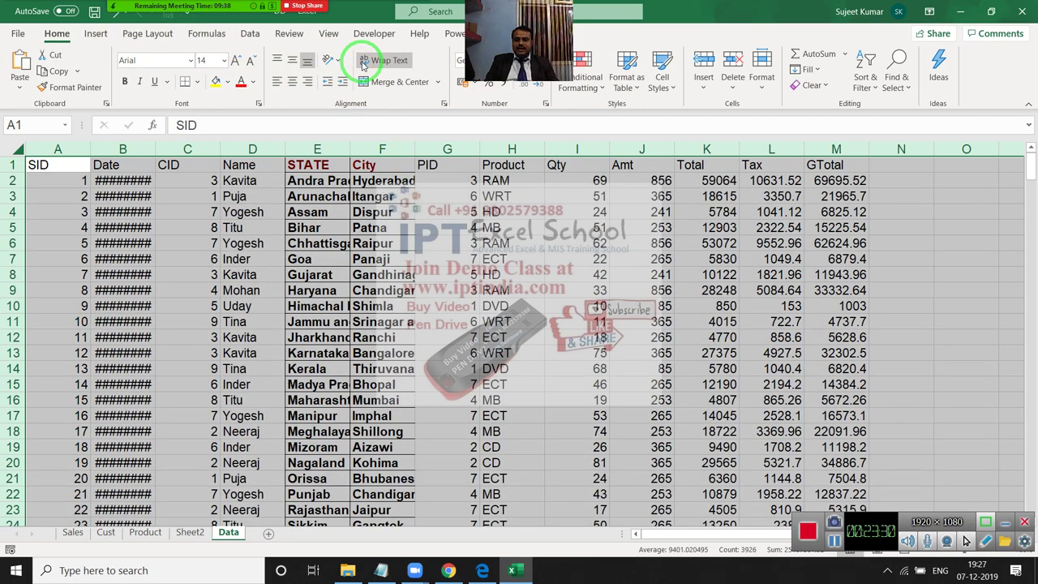
left_click(317, 228)
left_click_drag(152, 151, 150, 154)
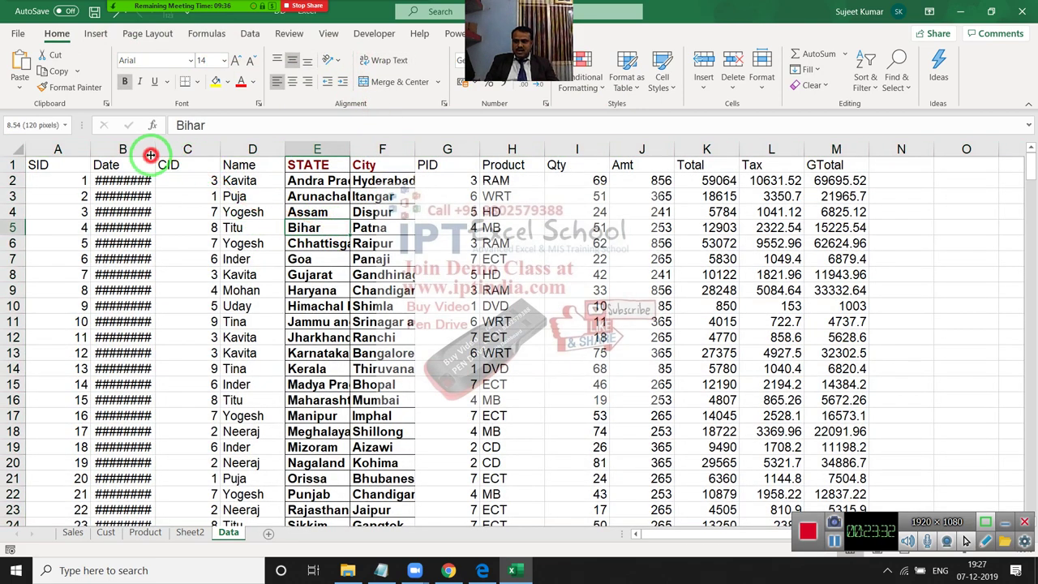
double_click(151, 152)
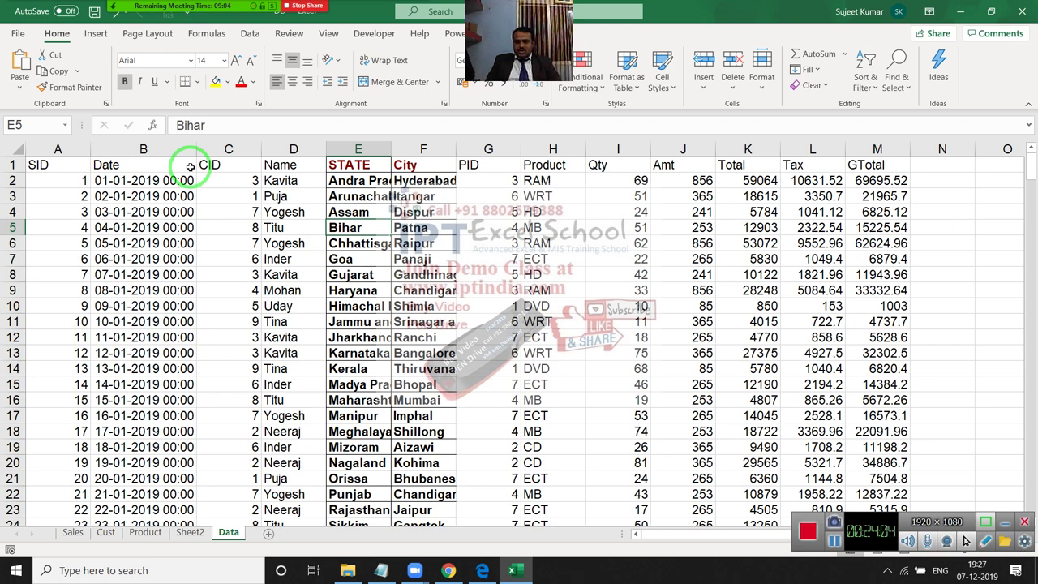
Step: Step along the header row from SID to GTotal and check the last data row
key("Right")
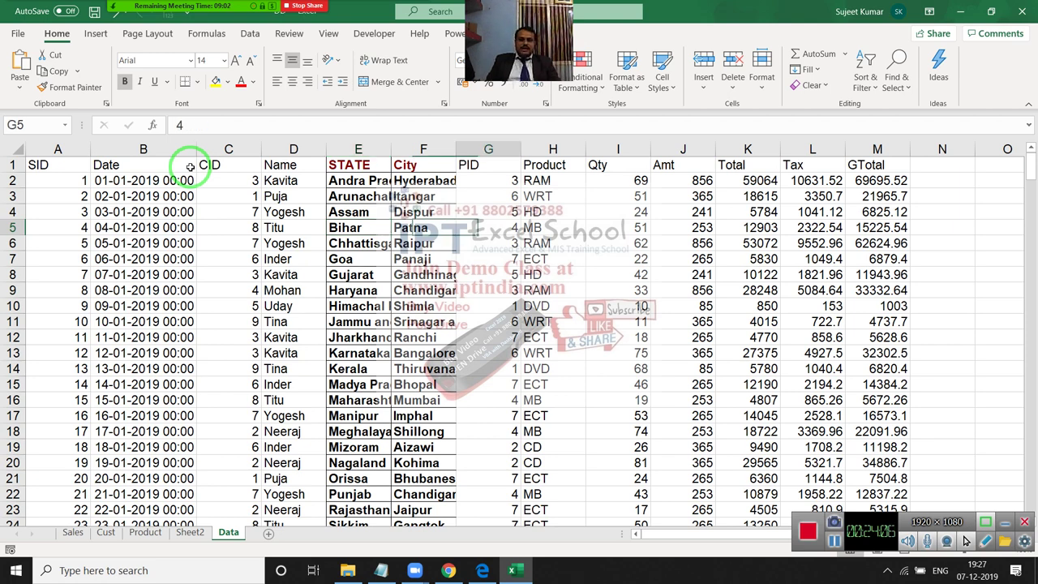
key("Right")
key("Right")
key("Right")
key("Right")
key("Right")
key("Right")
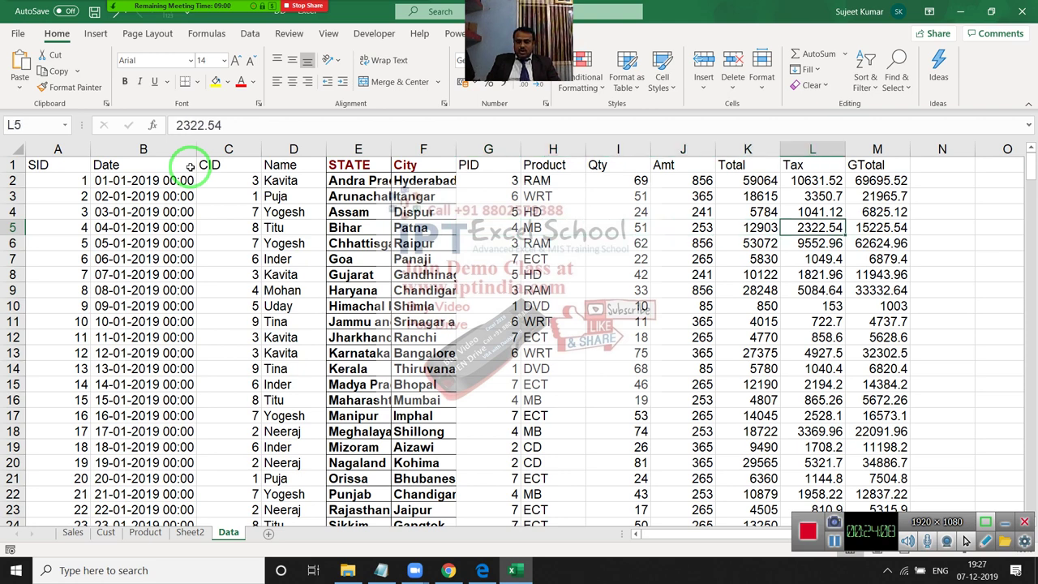
key("ctrl+Up")
key("ctrl+Left")
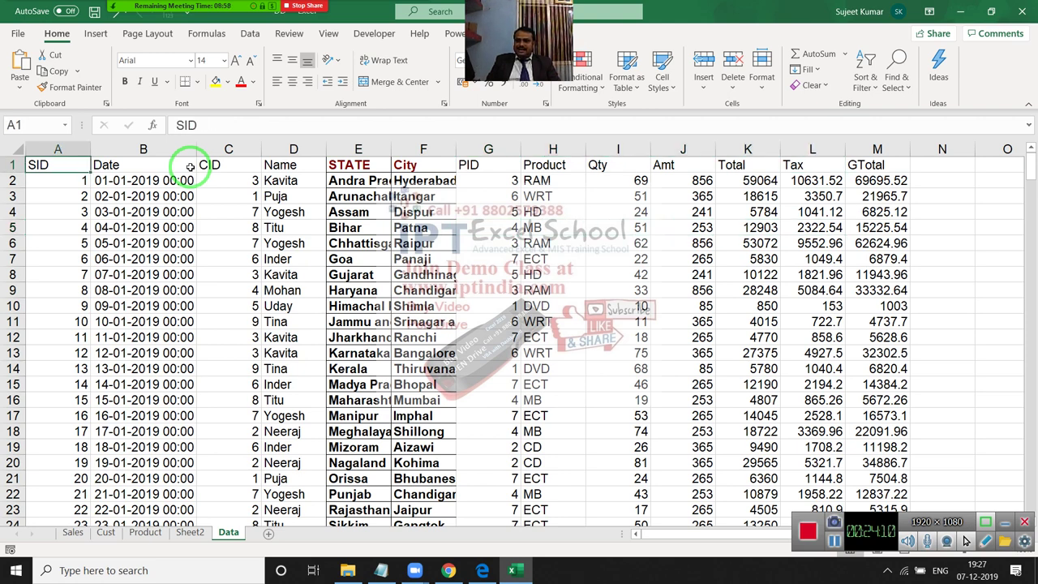
key("Right")
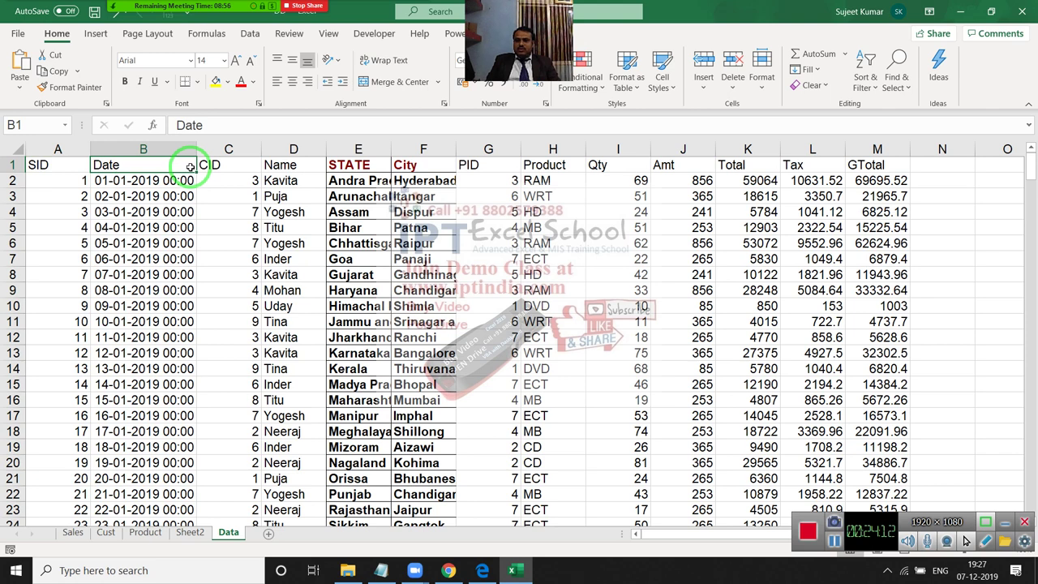
key("Right")
key("Right")
key("Right")
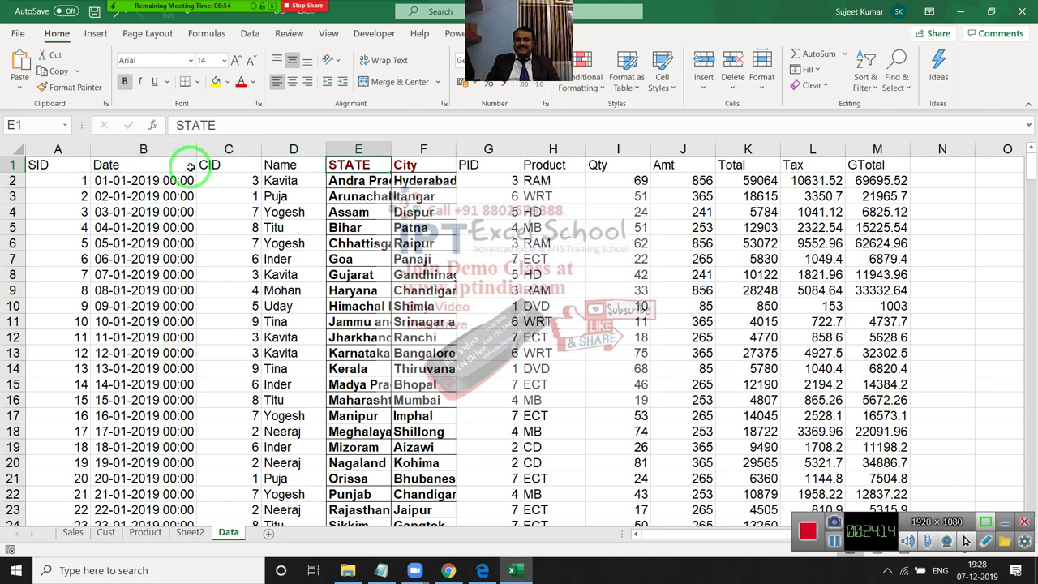
key("Right")
key("Right")
key("Right")
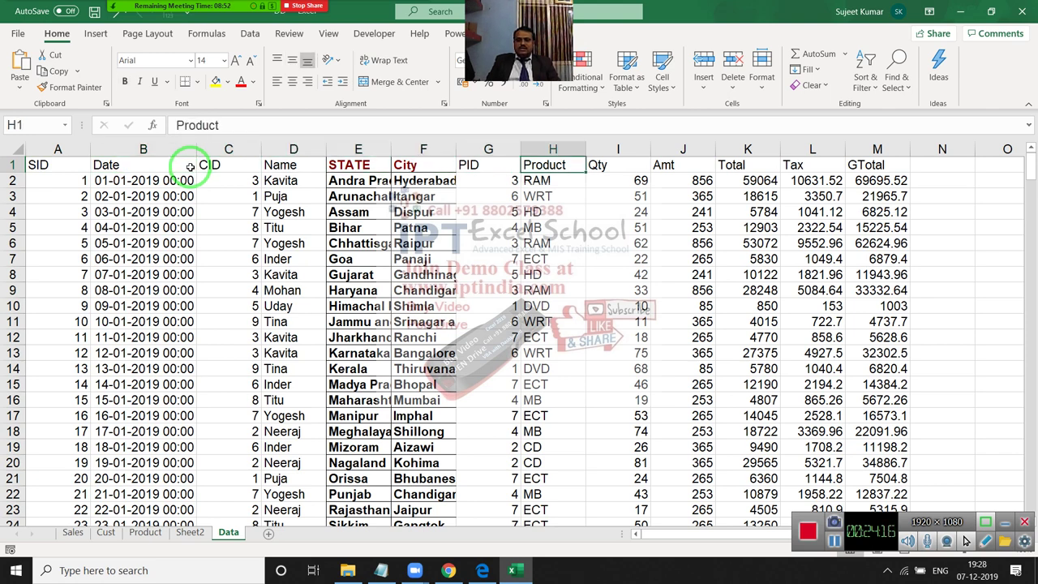
key("Right")
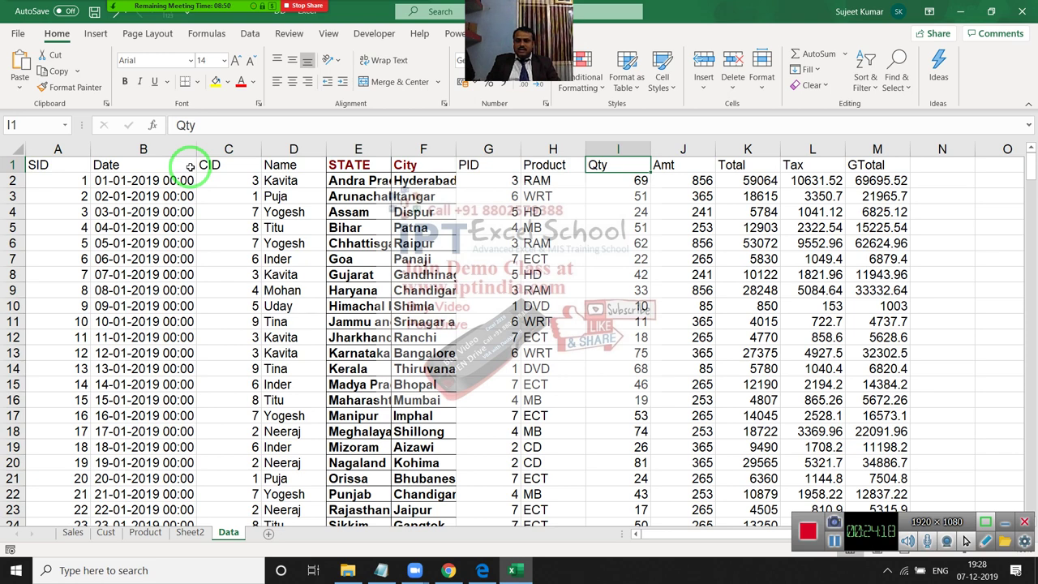
key("Right")
key("Right")
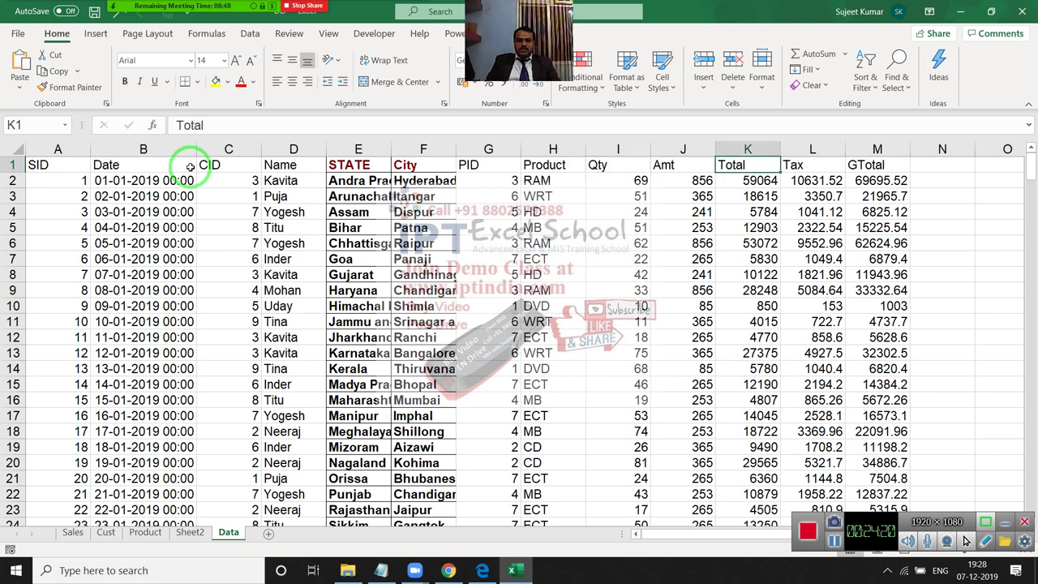
key("Right")
key("Right")
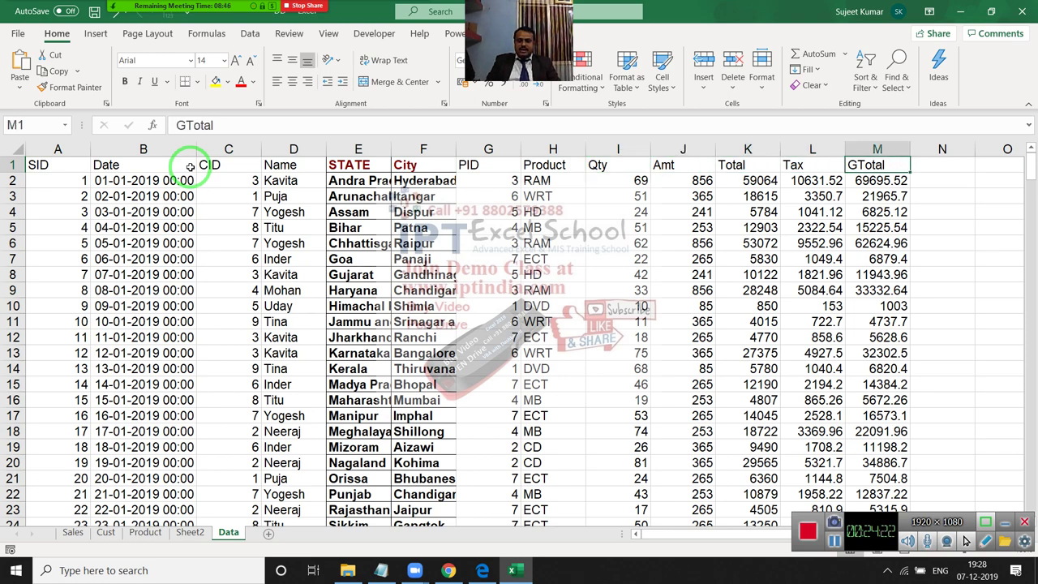
key("ctrl+Down")
key("ctrl+Up")
key("ctrl+Left")
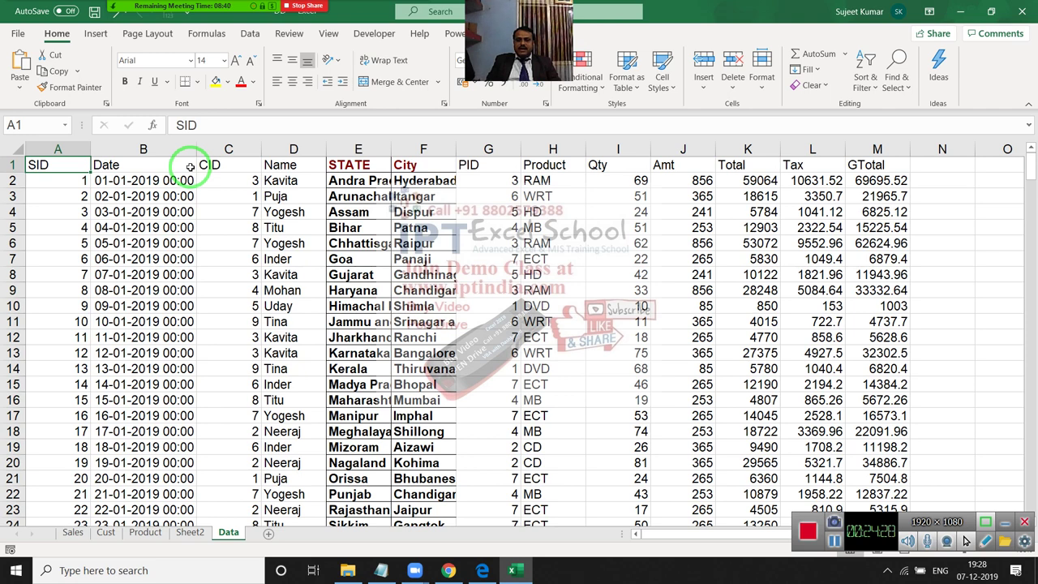
Step: Check the Qty values, return to cell A1, and bring up the Insert options
key("Right")
key("Right")
key("Right")
key("Right")
key("Right")
key("Right")
key("Right")
key("Right")
key("Down")
key("Down")
key("Right")
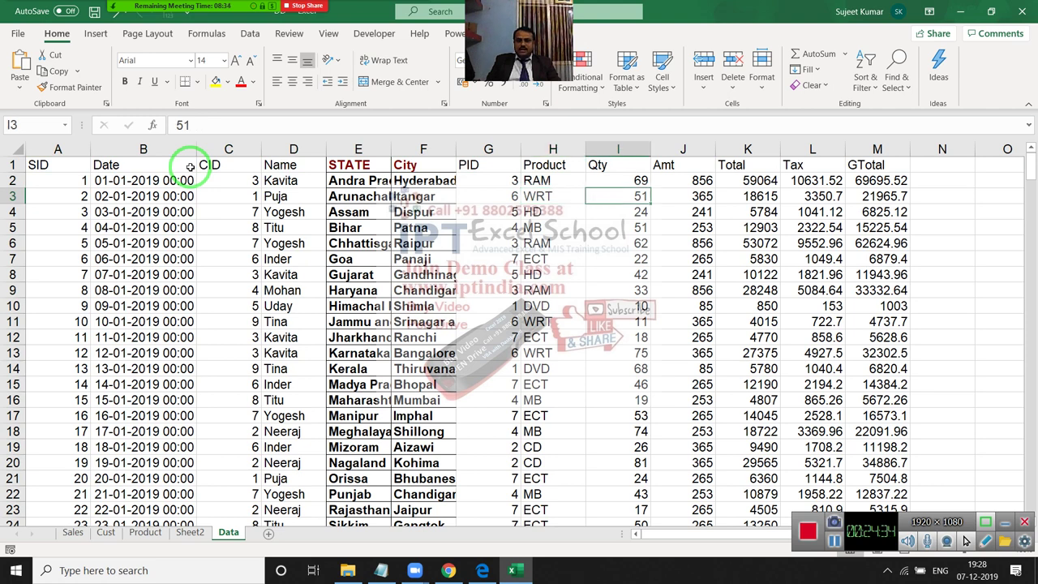
key("Down")
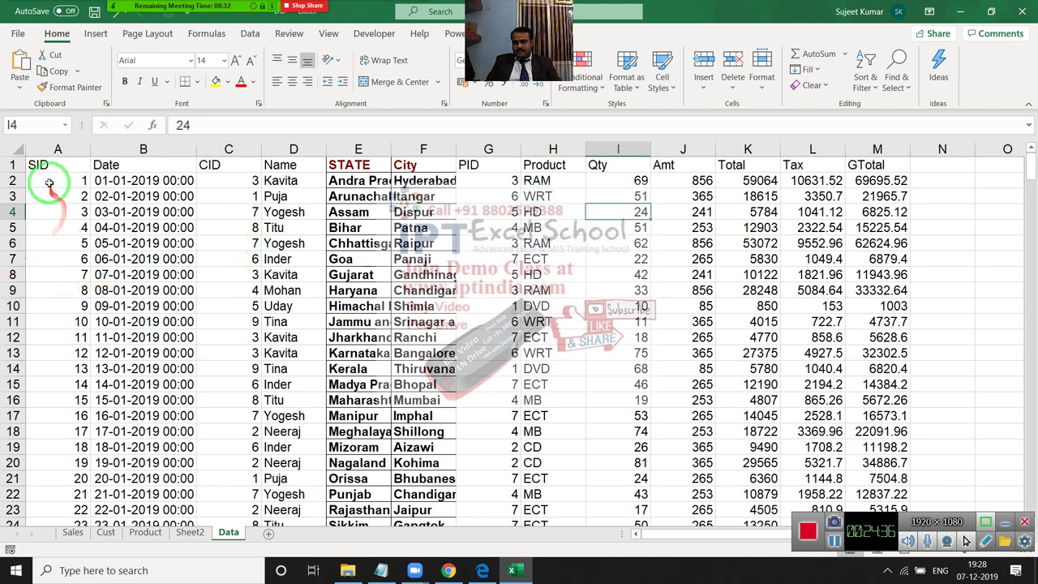
left_click(41, 166)
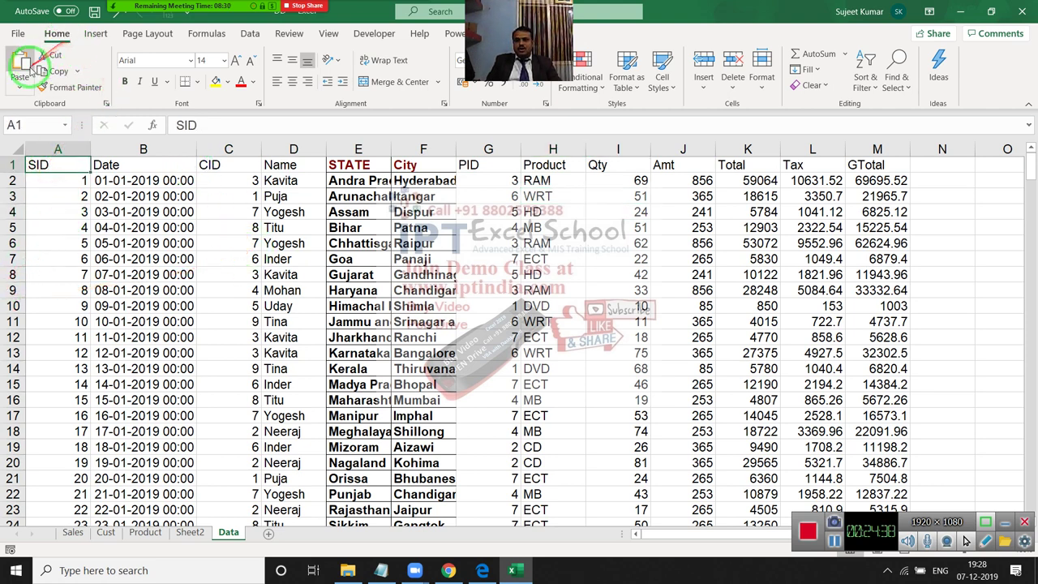
left_click(95, 33)
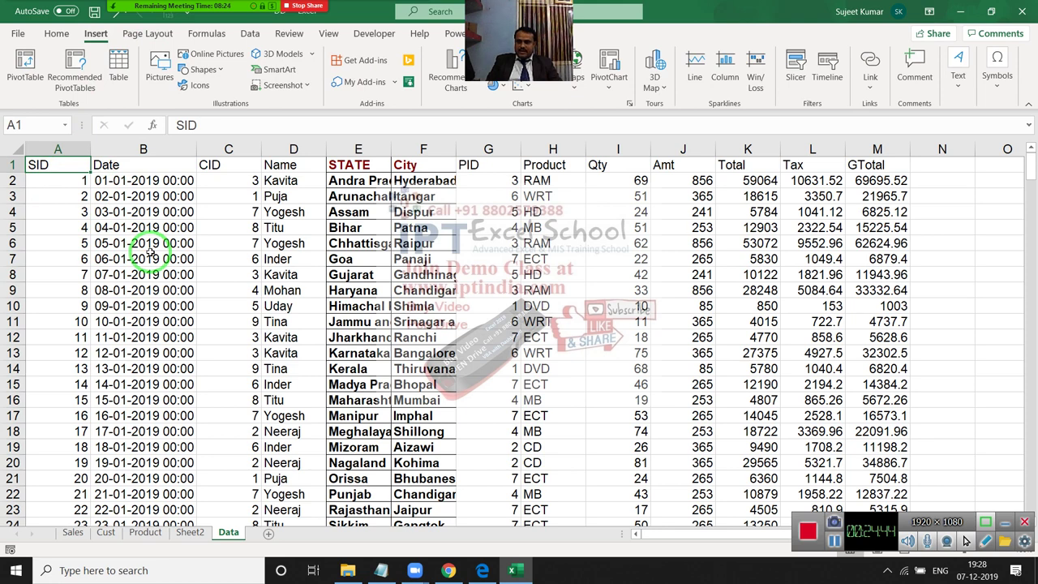
key("Down")
key("Down")
key("Down")
key("Down")
key("Down")
key("Down")
key("Down")
key("Down")
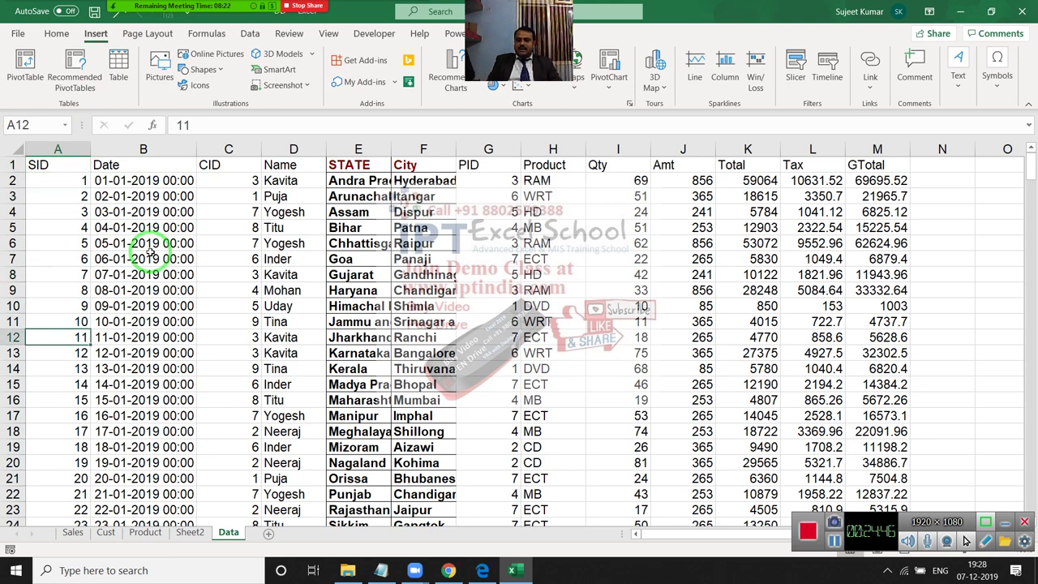
key("shift+space")
key("ctrl+shift+plus")
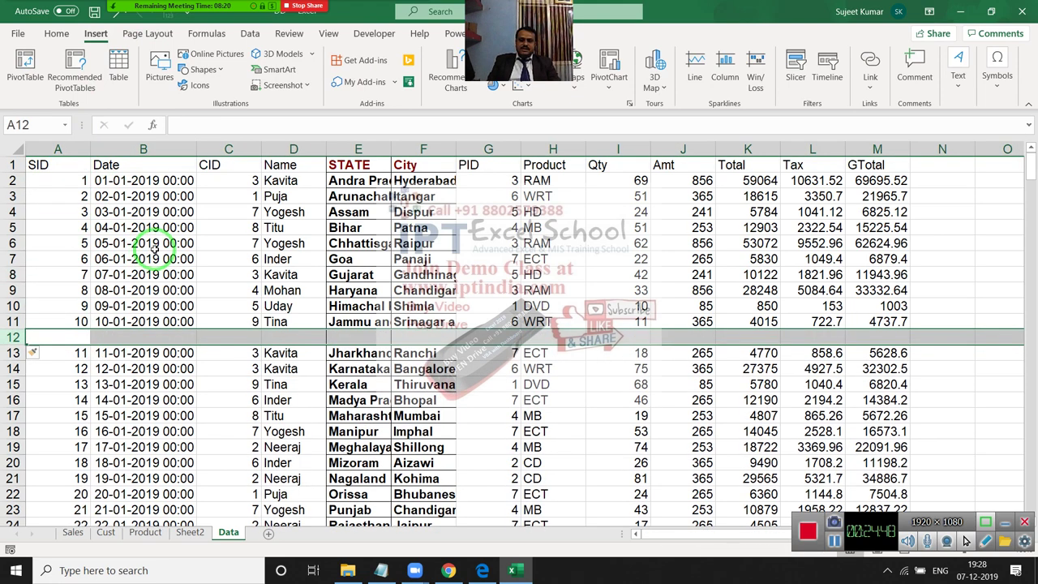
key("Left")
key("Right")
key("Left")
key("Right")
key("Right")
key("Right")
key("Right")
key("Right")
key("Right")
key("Right")
key("Right")
key("Right")
key("Right")
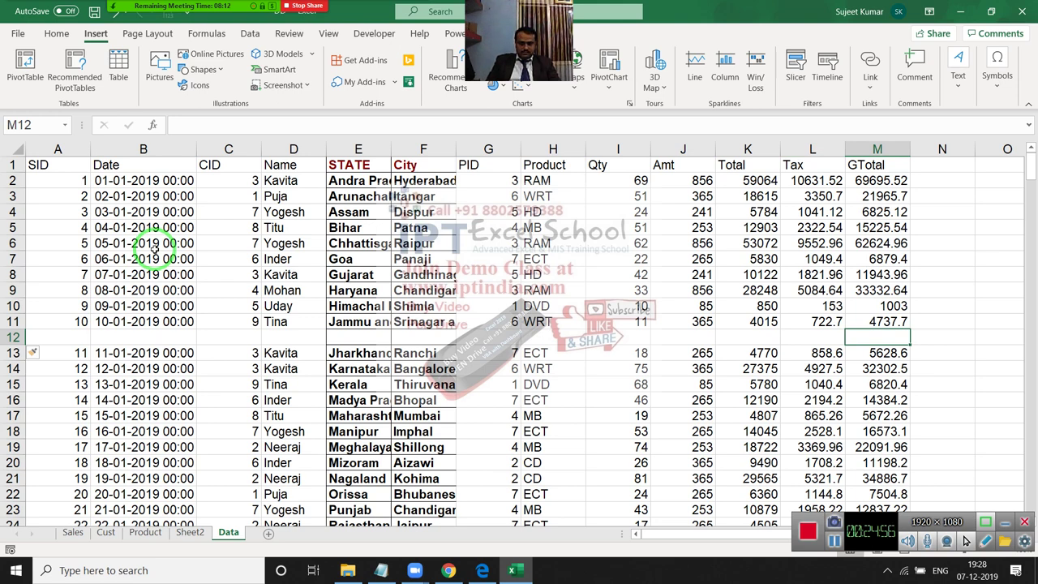
key("Left")
key("Left")
key("Left")
key("Left")
key("Up")
key("ctrl+Up")
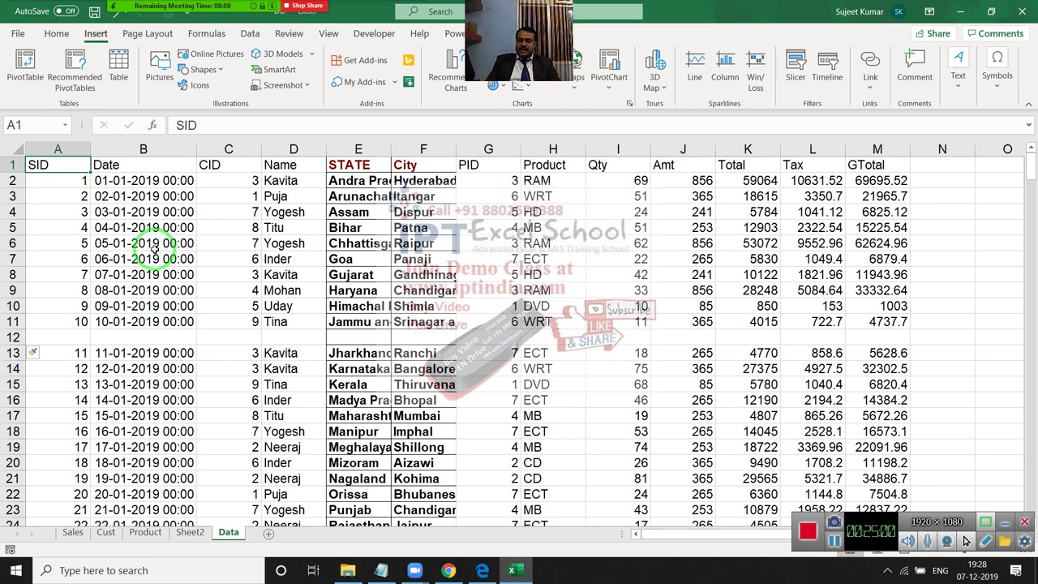
key("ctrl+a")
key("Down")
key("Down")
key("Down")
key("Down")
key("Down")
key("Down")
key("Down")
key("Down")
key("Down")
key("Down")
key("Down")
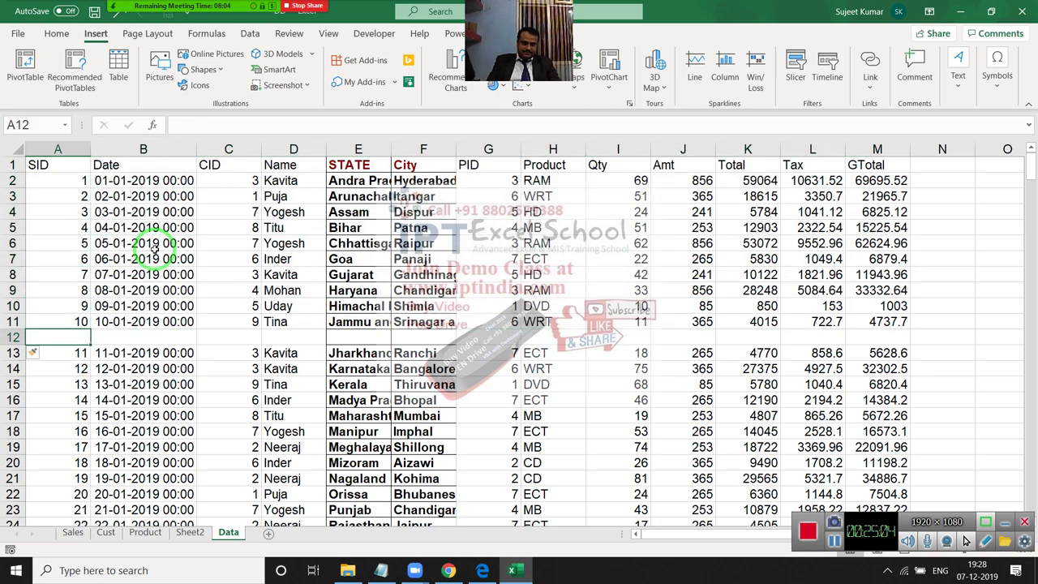
key("shift+space")
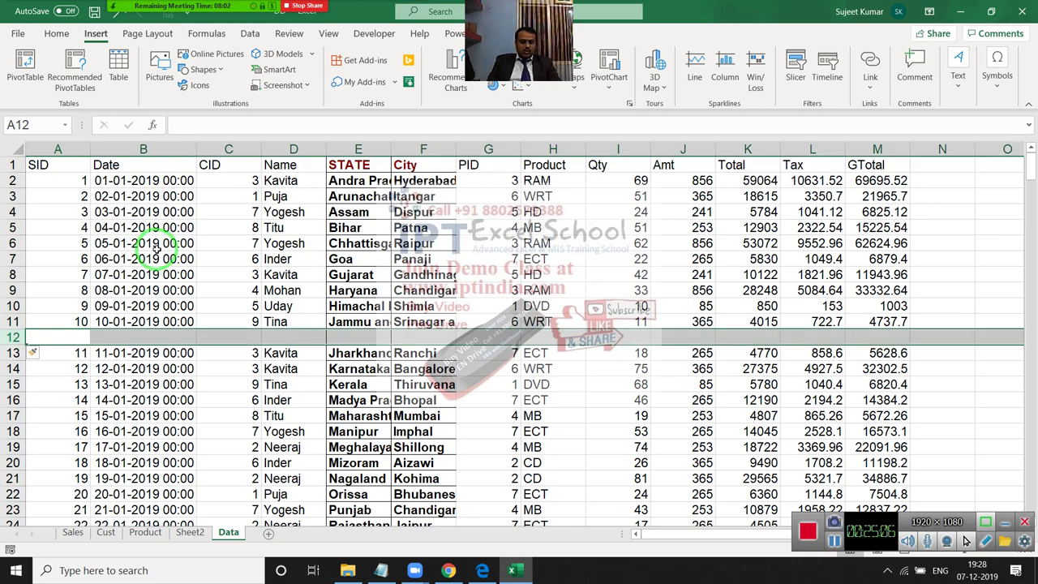
key("ctrl+minus")
key("Up")
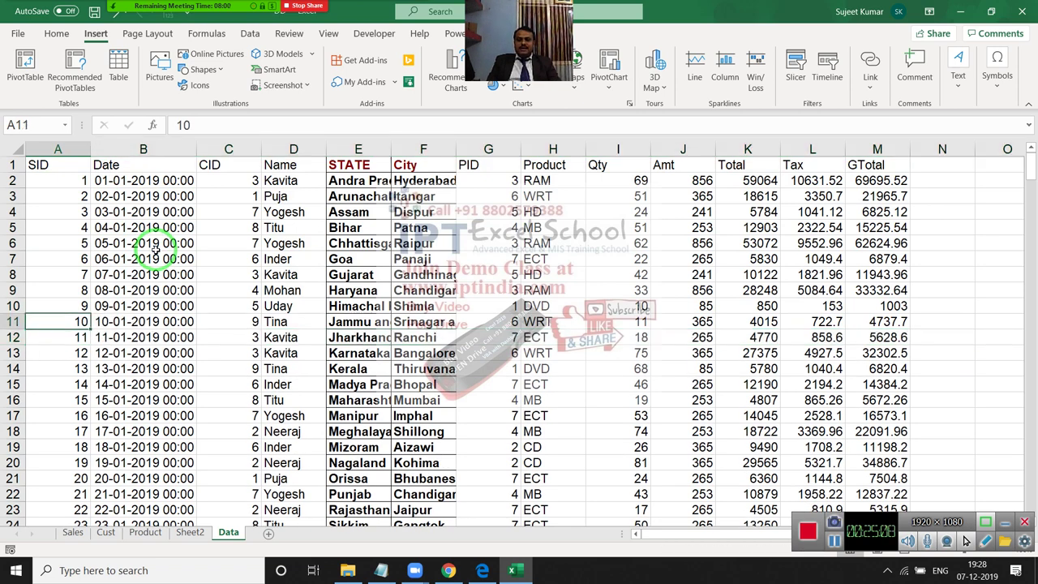
key("ctrl+Up")
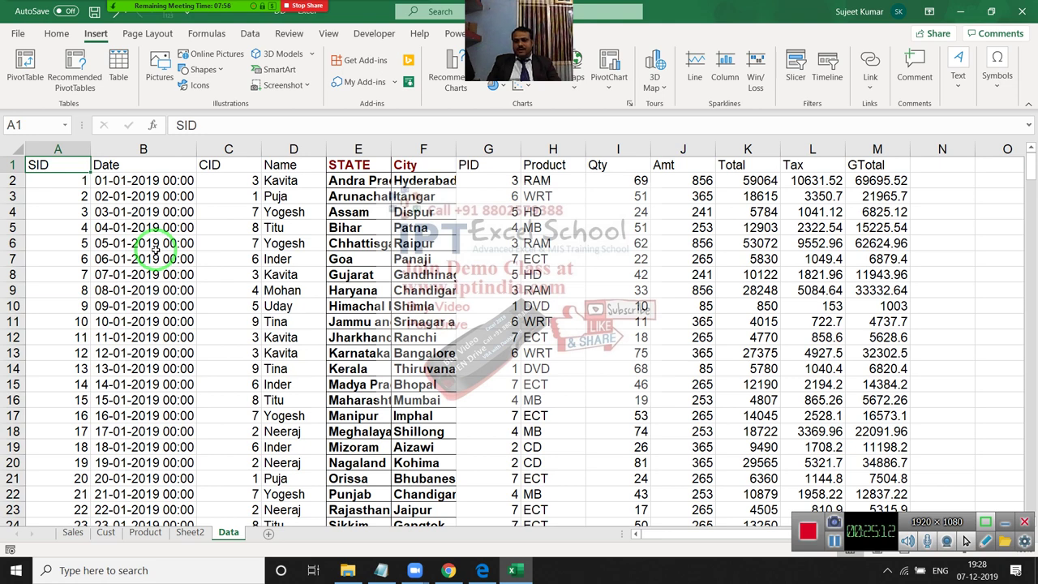
key("Down")
key("Down")
key("Down")
key("Down")
key("Down")
key("Down")
key("Down")
key("shift+space")
key("ctrl+shift+plus")
key("ctrl+Up")
key("ctrl+Up")
key("ctrl+z")
key("ctrl+Up")
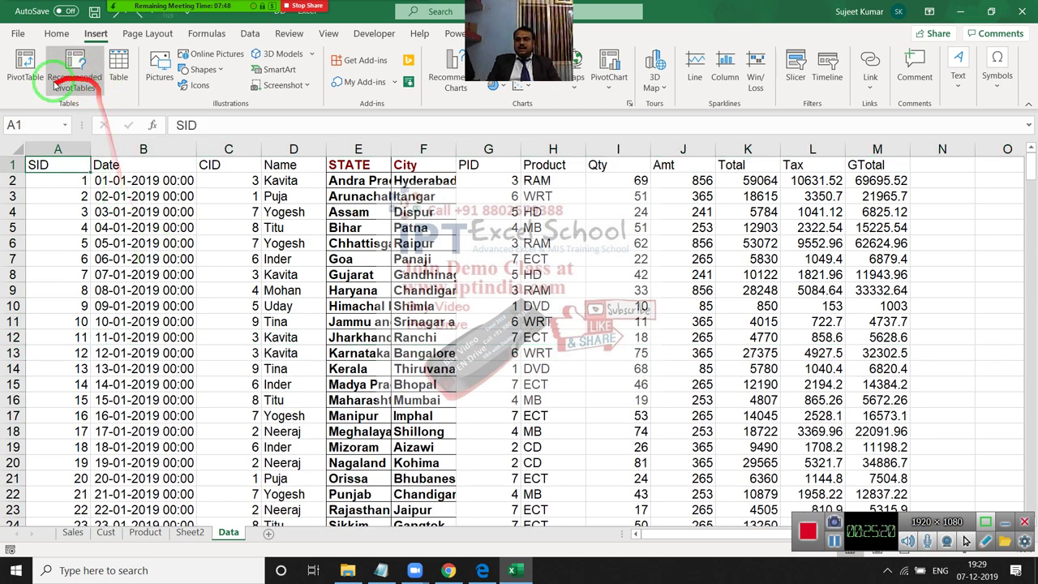
Step: Create PivotTable1 on a new worksheet from the Data!$A$1:$M$302 range
left_click(24, 72)
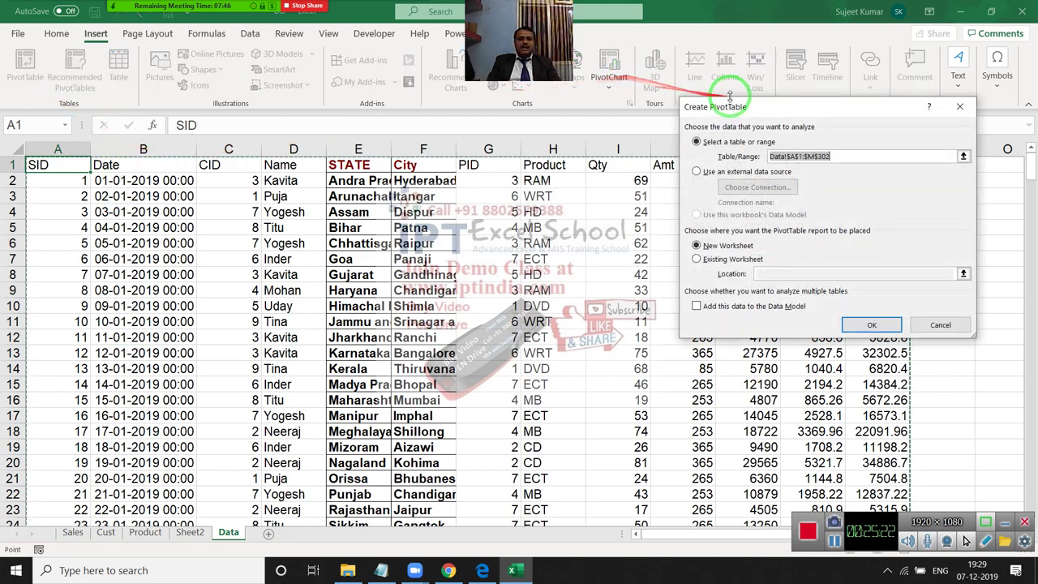
left_click_drag(722, 106, 534, 182)
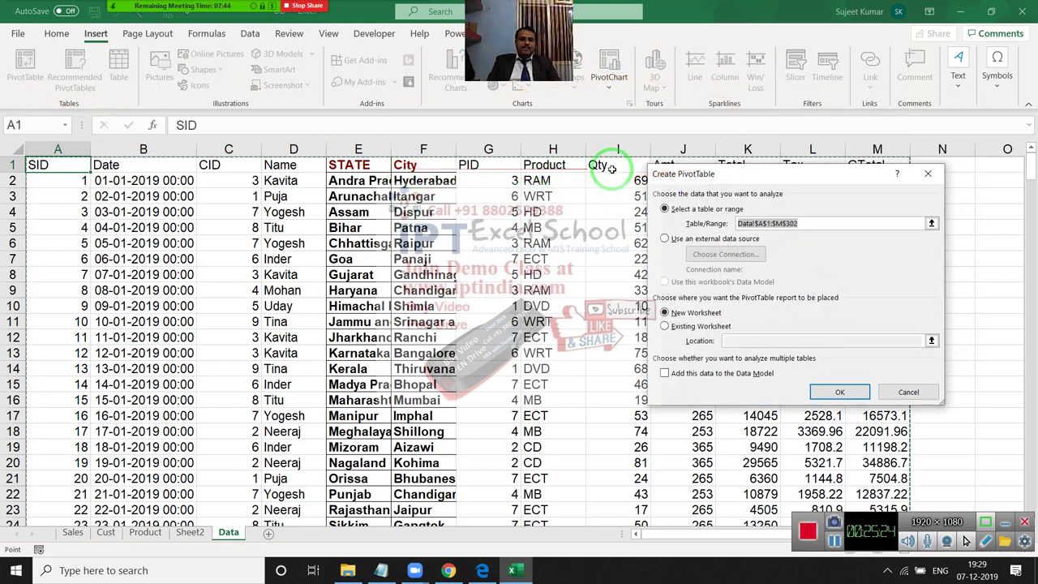
left_click(764, 192)
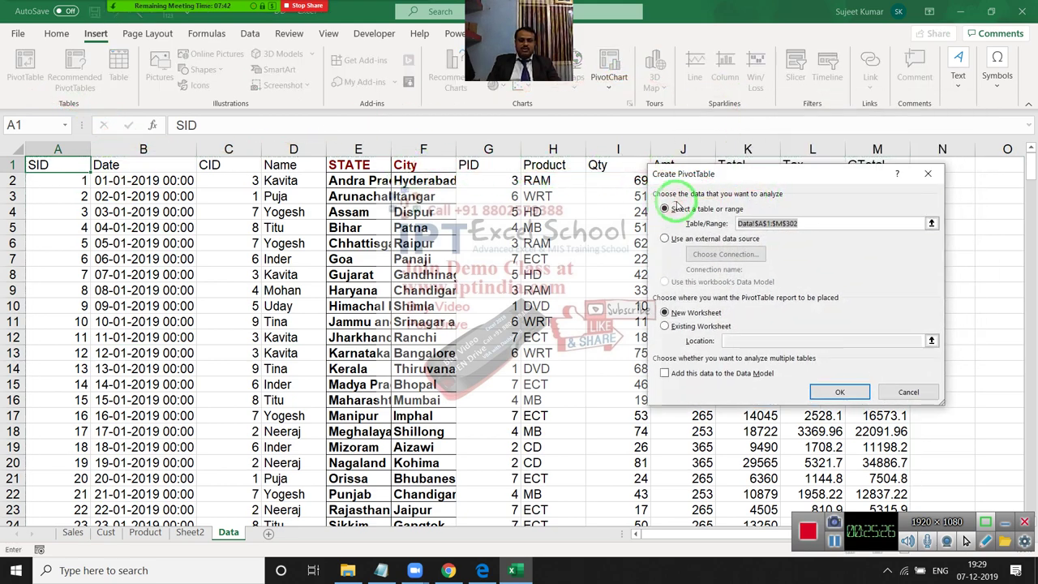
left_click_drag(672, 175, 464, 195)
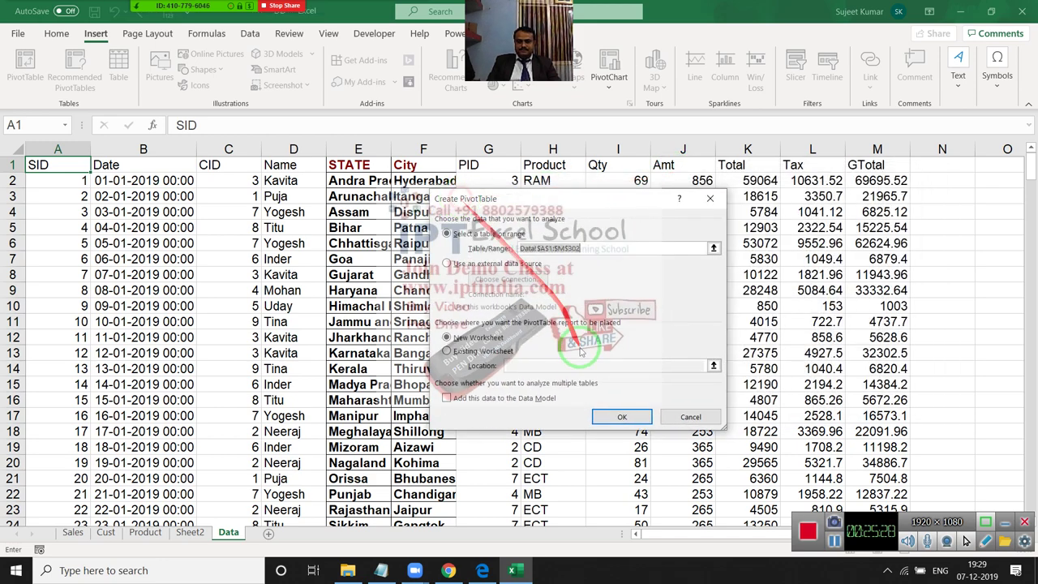
left_click(619, 412)
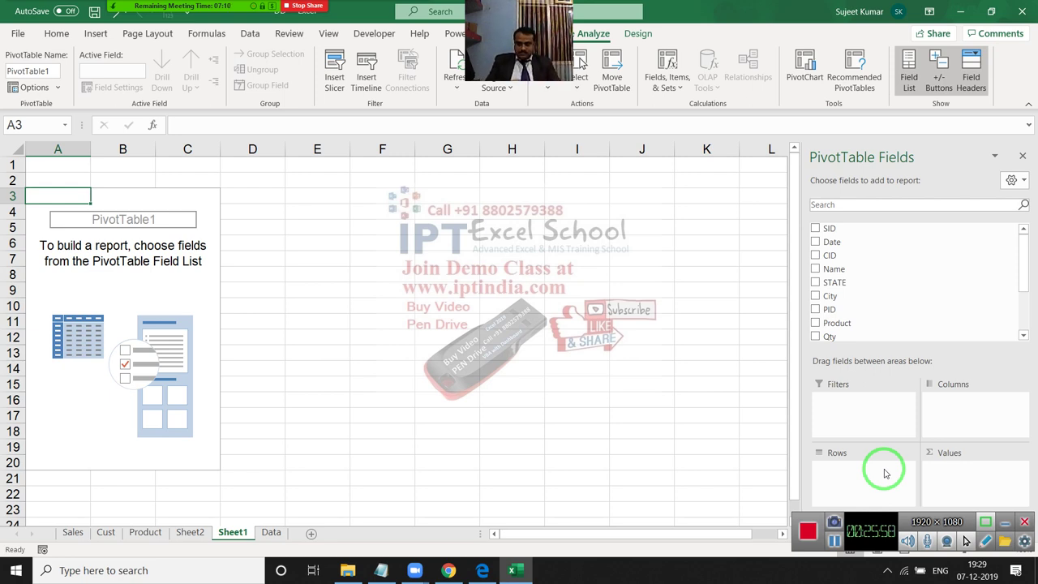
Step: Lay out PivotTable1 with Product as rows and Sum of Qty as values, totalling 15072
mouse_move(908, 254)
left_click_drag(848, 323, 867, 475)
left_click_drag(829, 336, 949, 475)
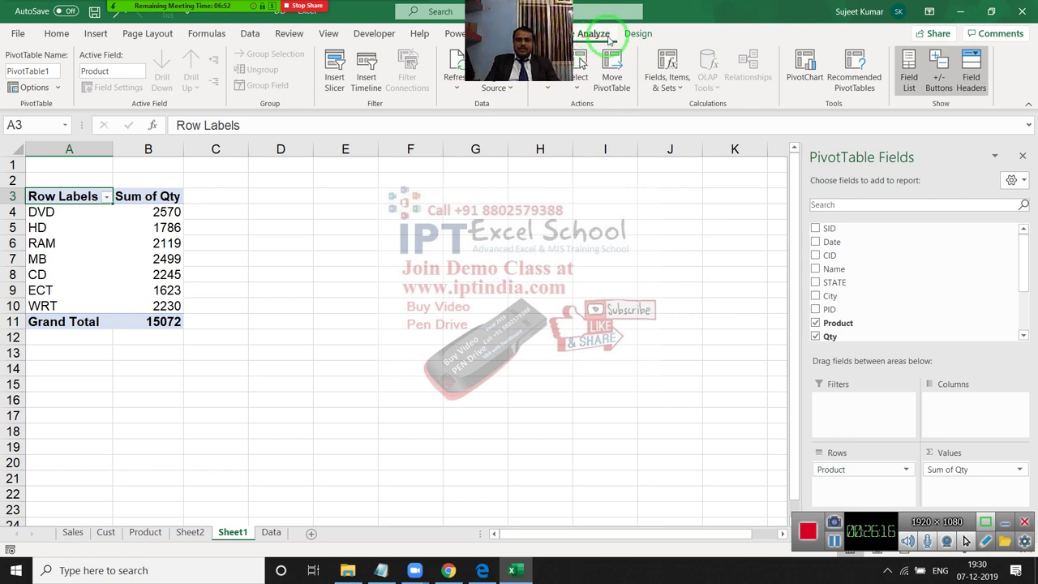
left_click(805, 66)
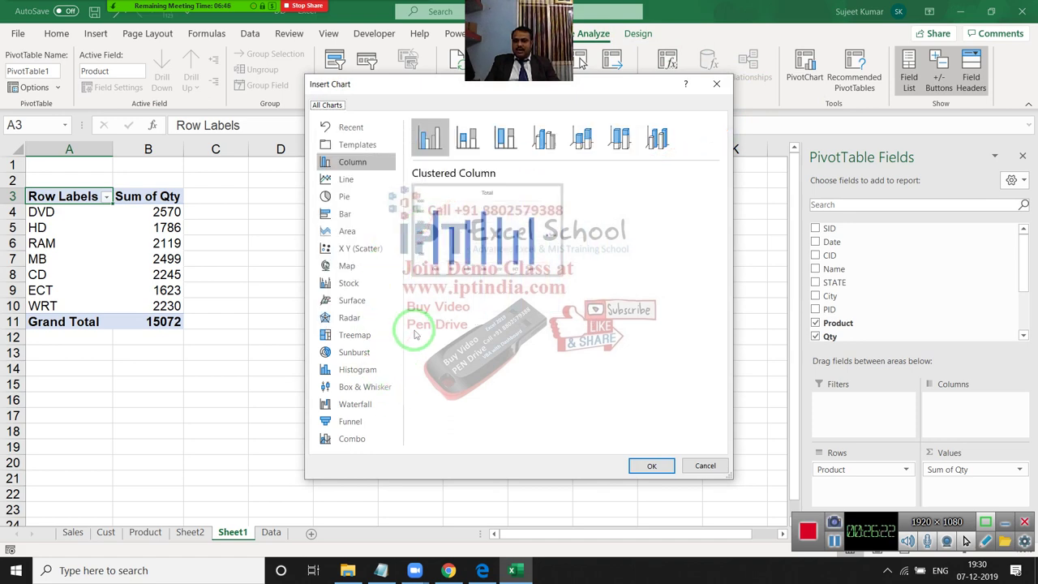
Step: Insert a clustered column PivotChart of Sum of Qty by Product beside the pivot table
left_click(654, 465)
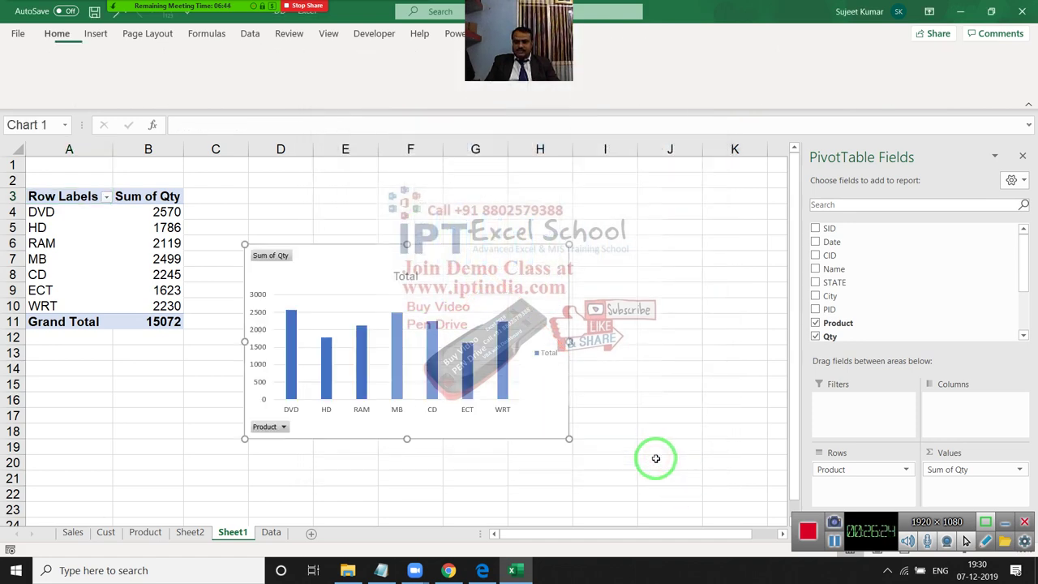
left_click_drag(315, 265, 287, 202)
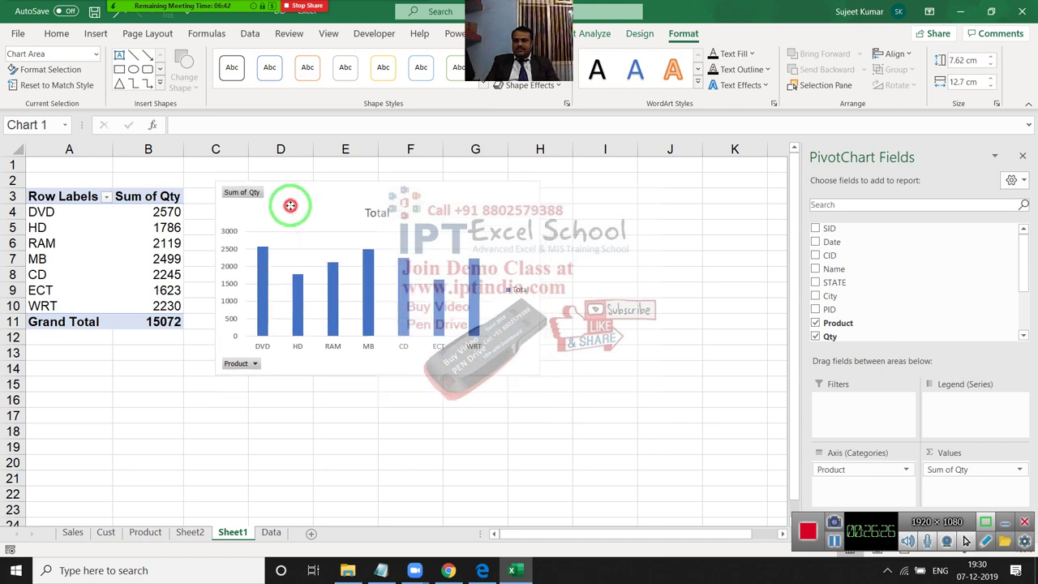
left_click(473, 86)
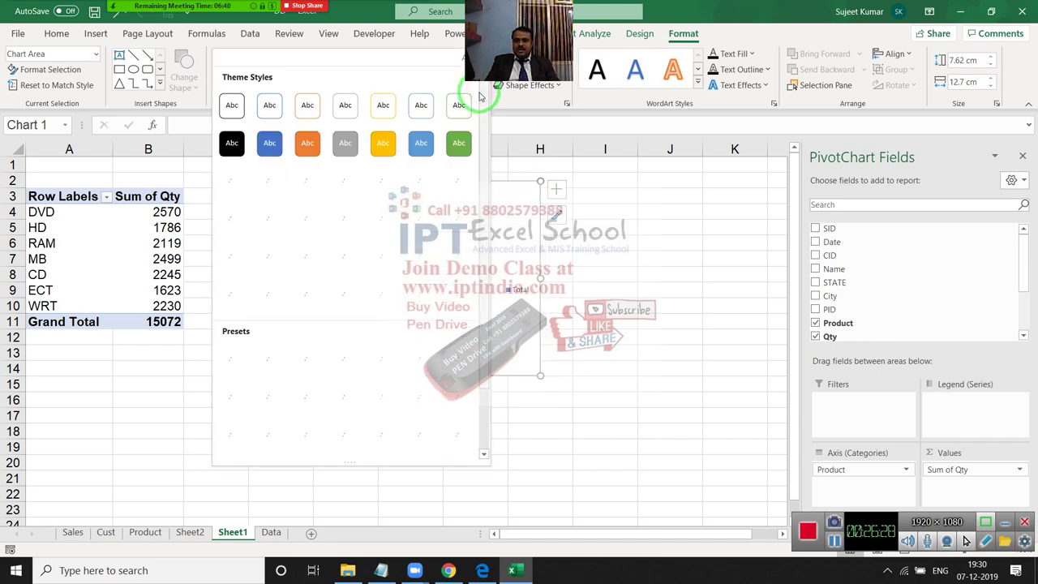
left_click(535, 335)
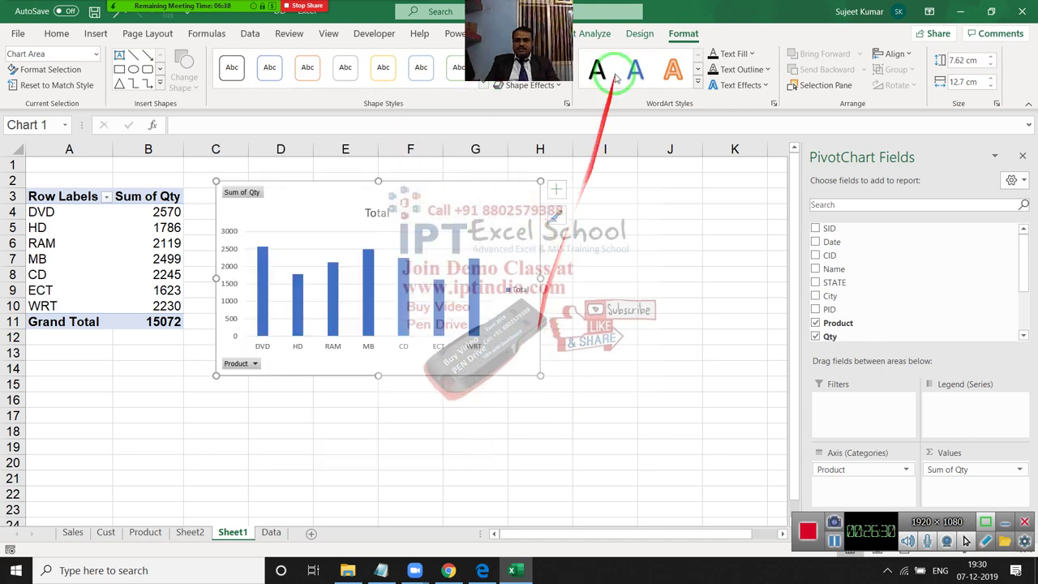
Step: Give the PivotChart the dark chart style and fine-tune its position
left_click(638, 33)
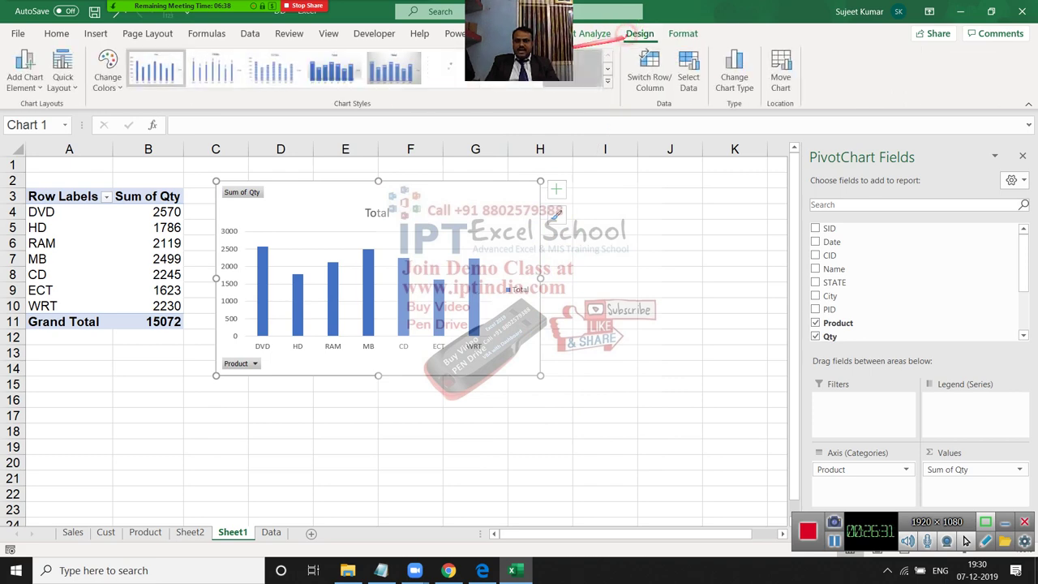
left_click(609, 83)
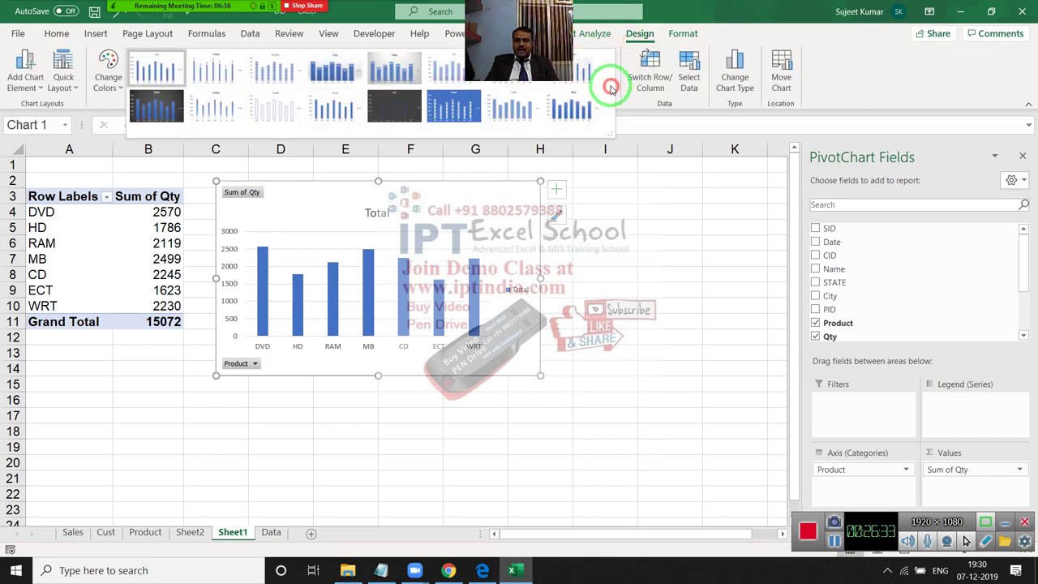
left_click(396, 105)
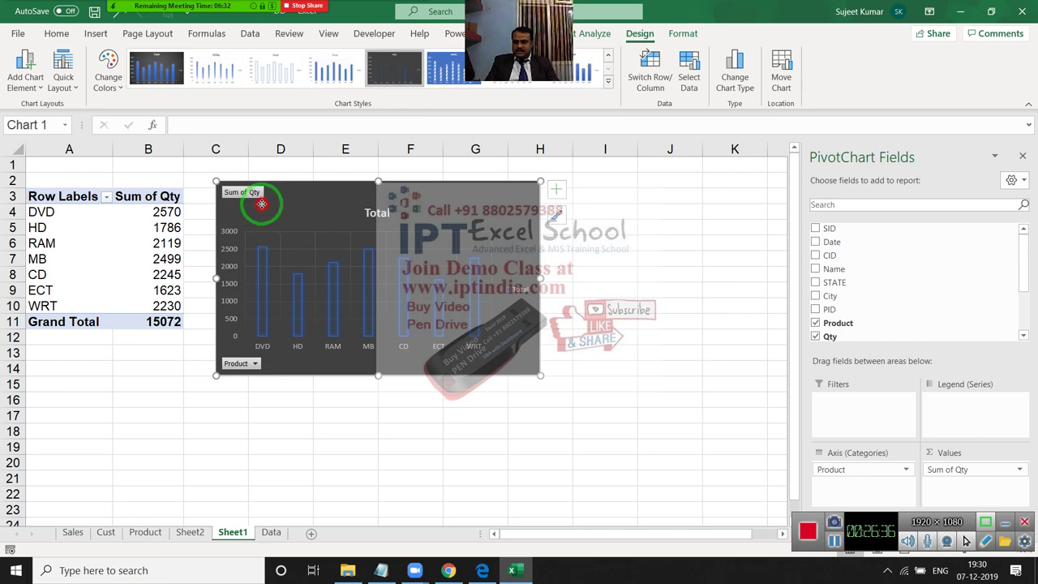
left_click_drag(235, 203, 230, 202)
left_click(363, 419)
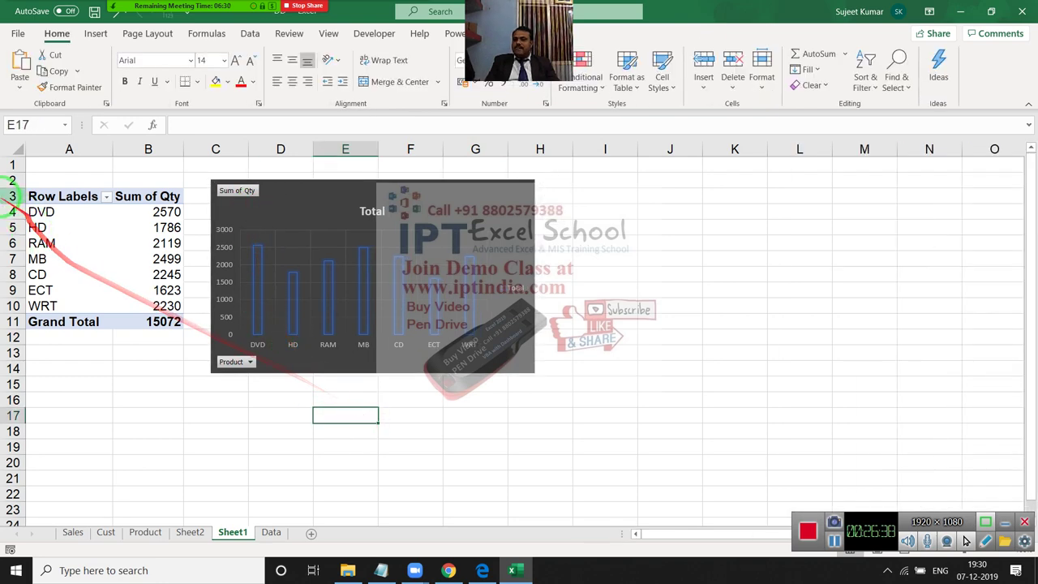
left_click(43, 194)
left_click_drag(140, 196, 141, 196)
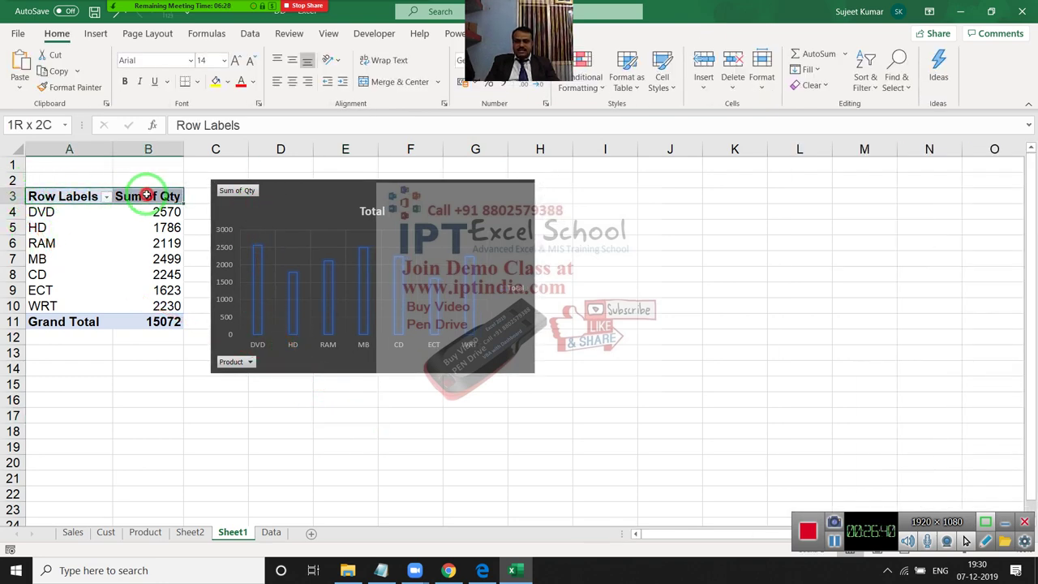
Step: Rename the pivot headers to 'Product' in A3 and 'Total Qty' in B3
left_click(54, 193)
type("Product")
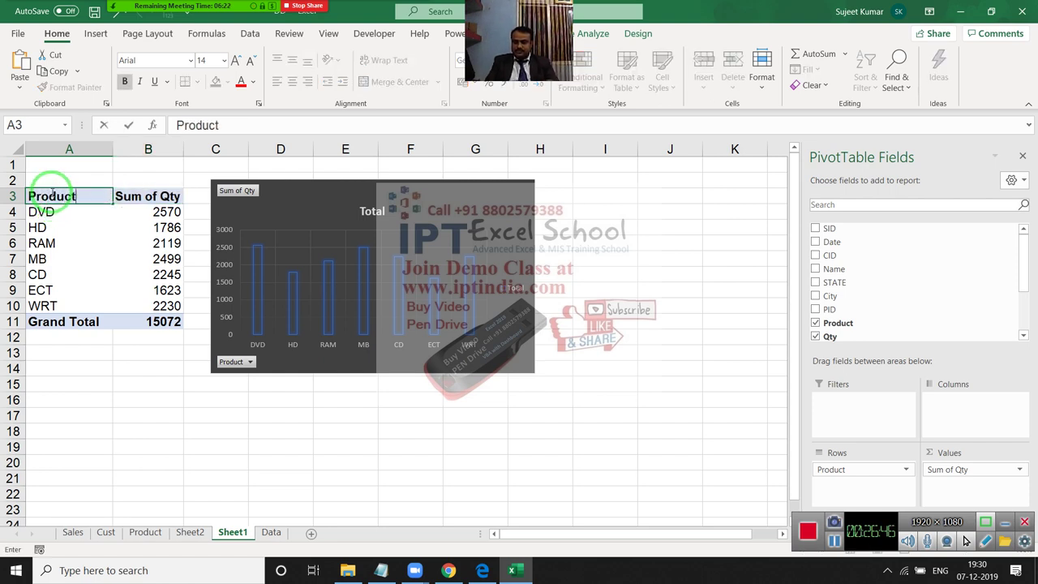
left_click(130, 196)
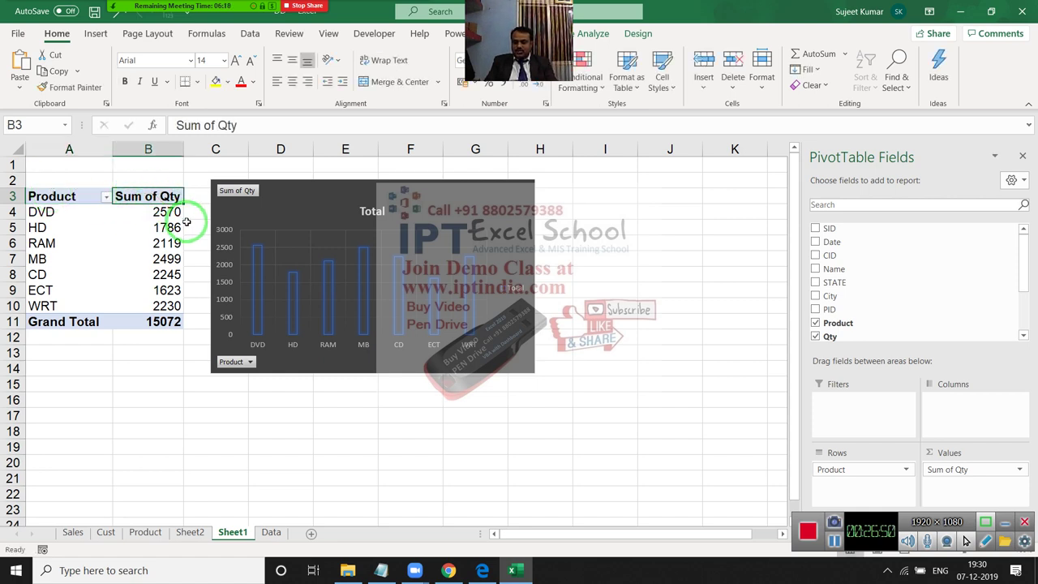
type("Total")
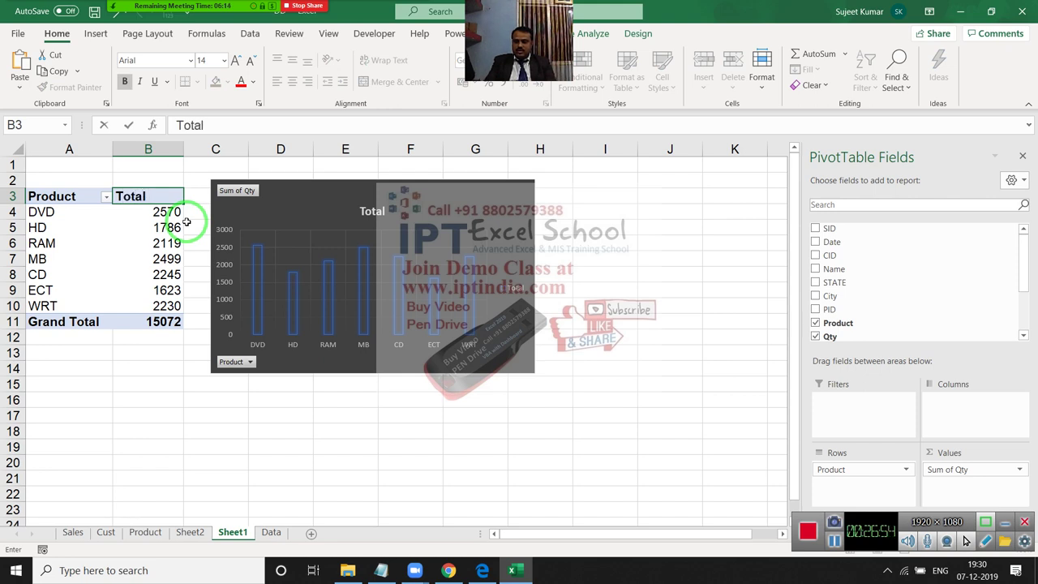
key("Return")
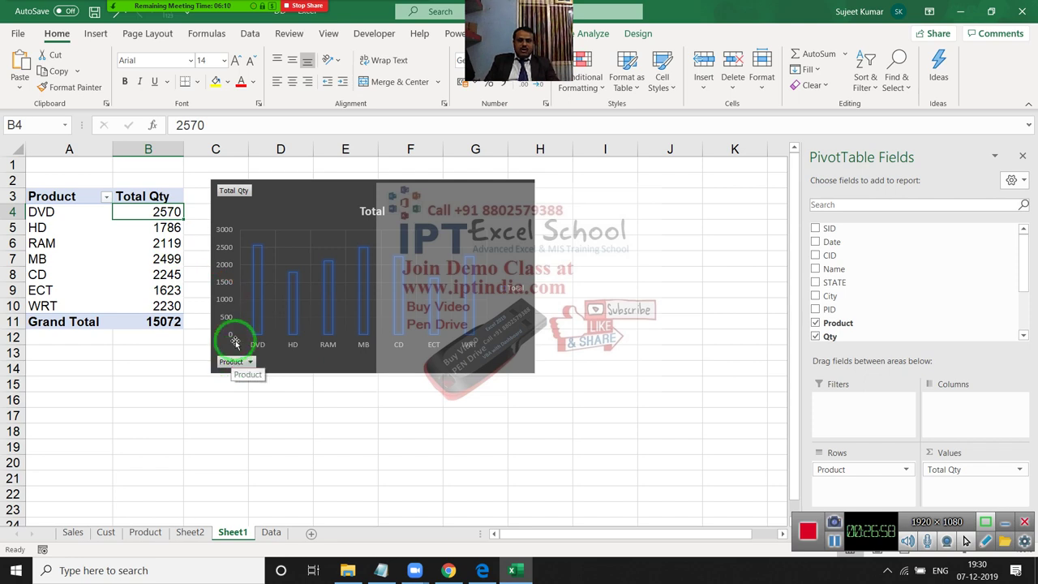
Step: Apply a Top and Thick Bottom Border to the pivot range A3:B11
left_click_drag(279, 214, 271, 210)
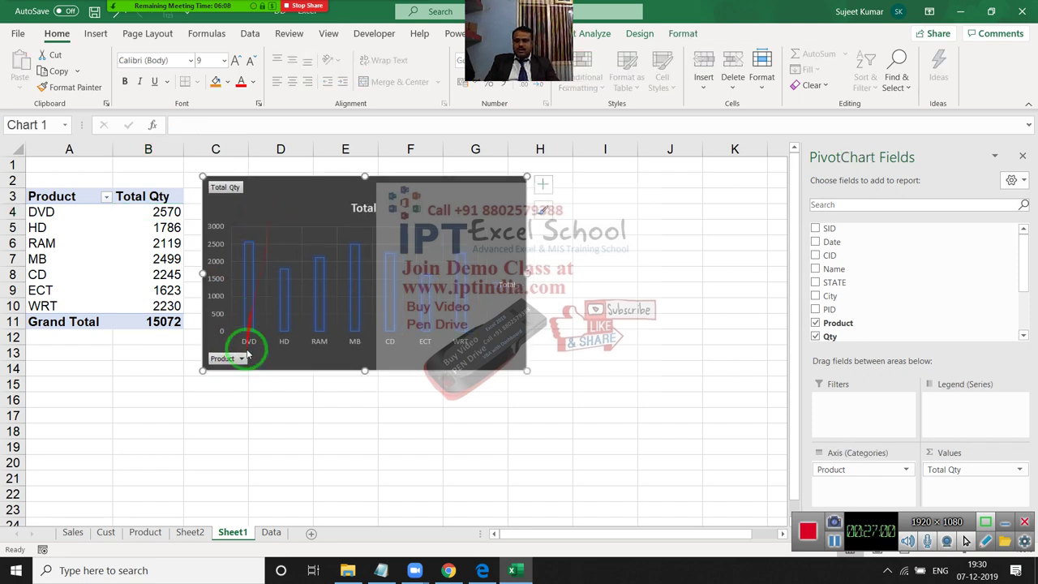
left_click(122, 260)
left_click_drag(57, 196, 126, 324)
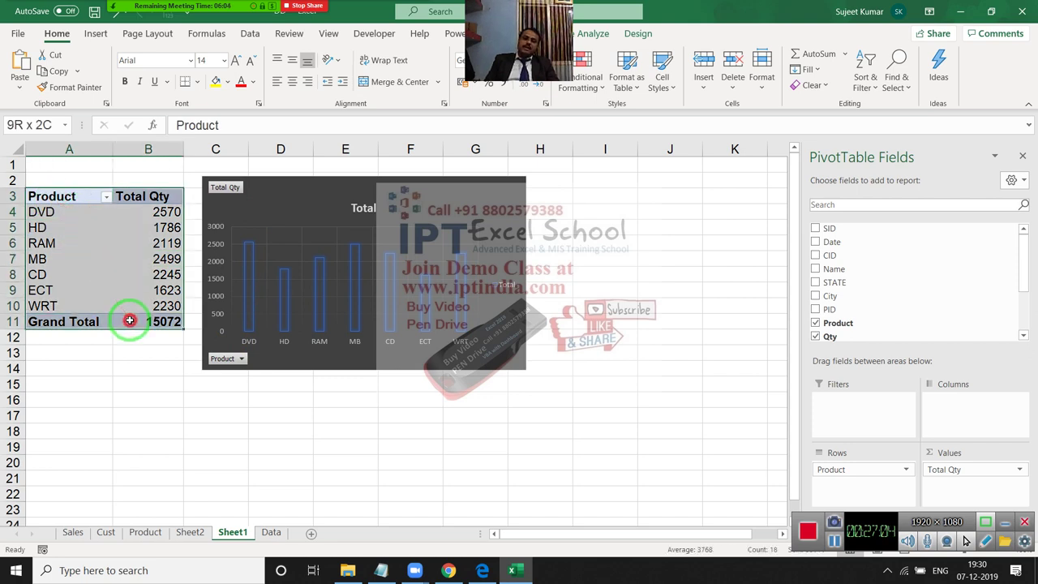
left_click(195, 85)
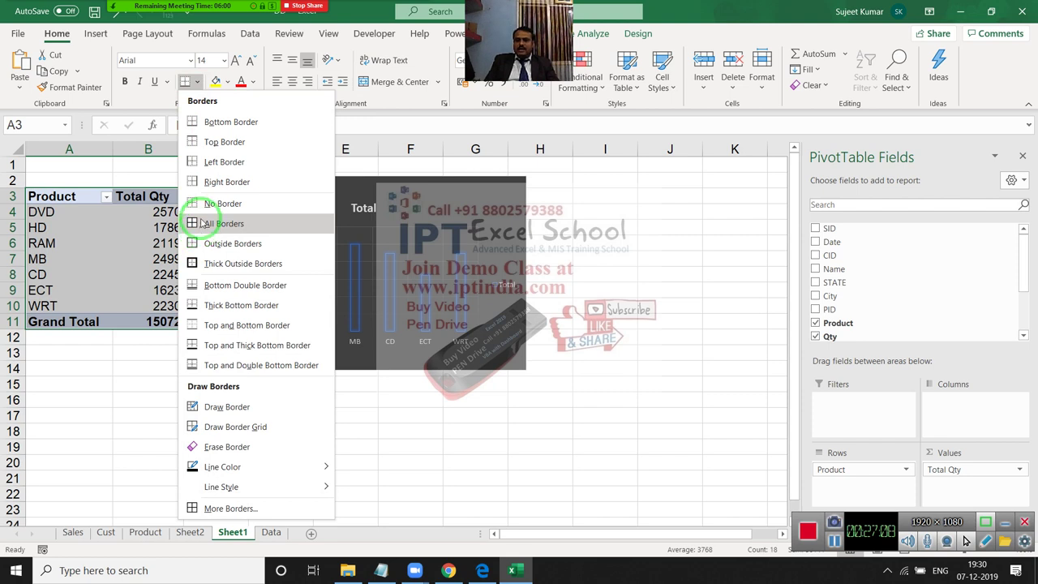
left_click(249, 345)
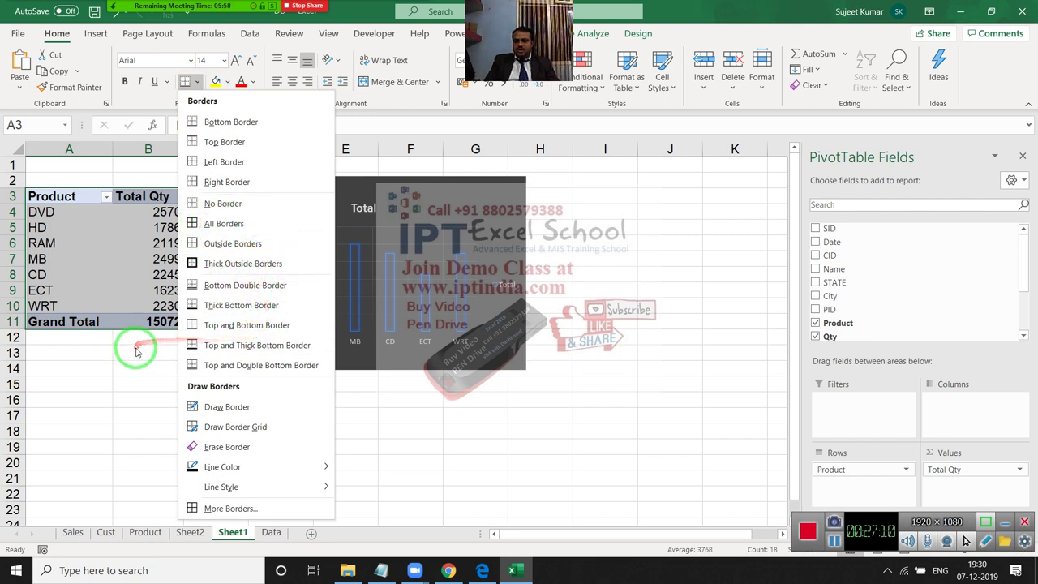
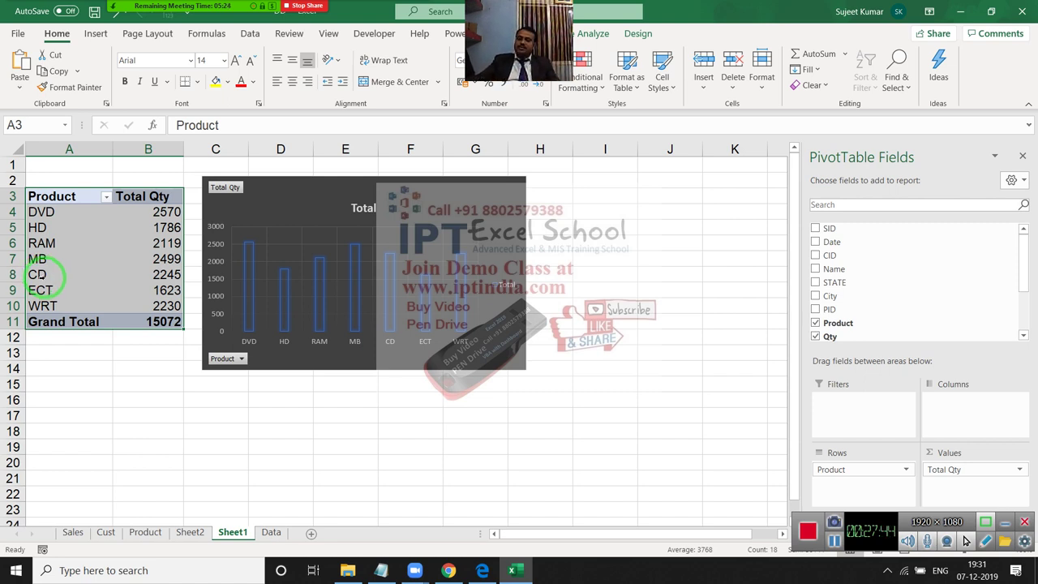
Step: Give the Product pivot table a light style with gold text and borders, then view the Data sheet
mouse_move(41, 154)
left_mouse_down()
mouse_move(20, 323)
mouse_move(51, 421)
left_mouse_up()
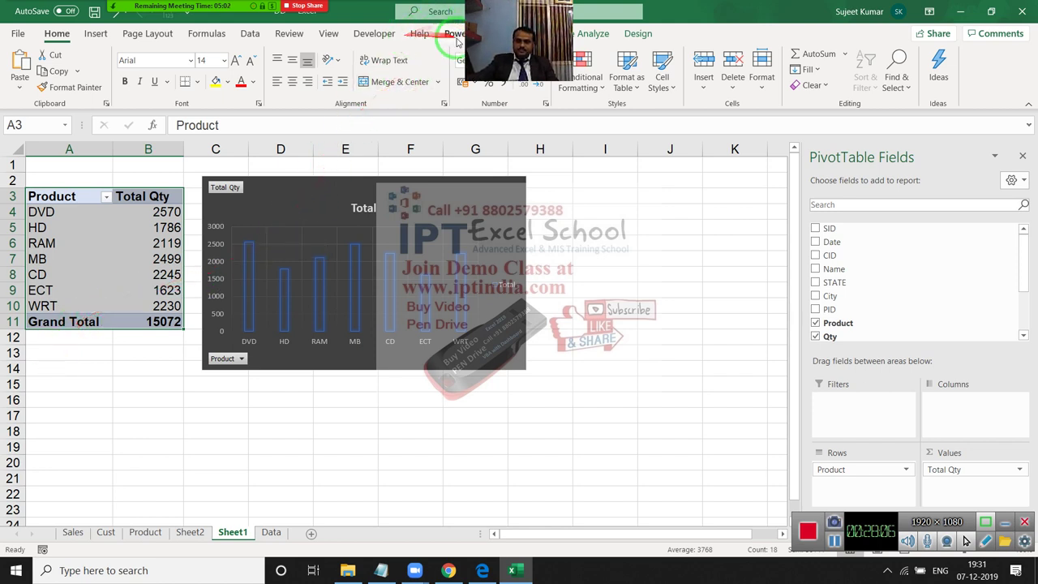
left_click(636, 33)
left_click(659, 91)
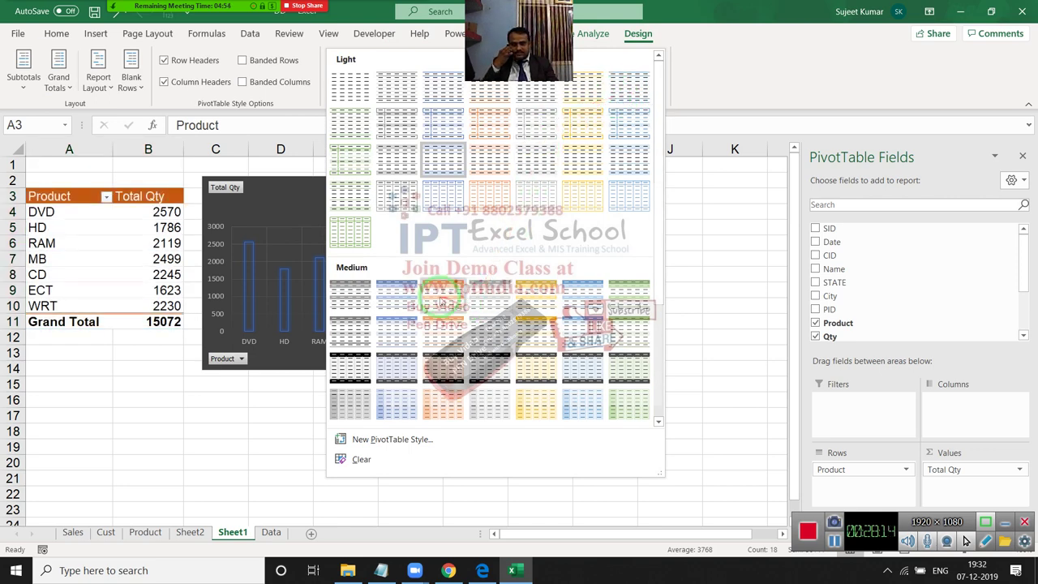
left_click(434, 198)
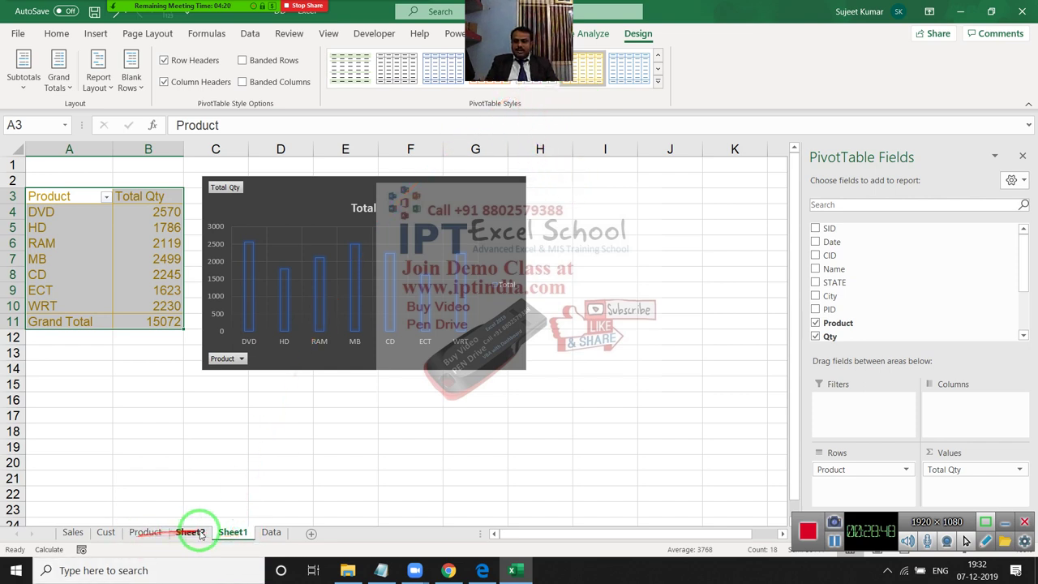
left_click(271, 532)
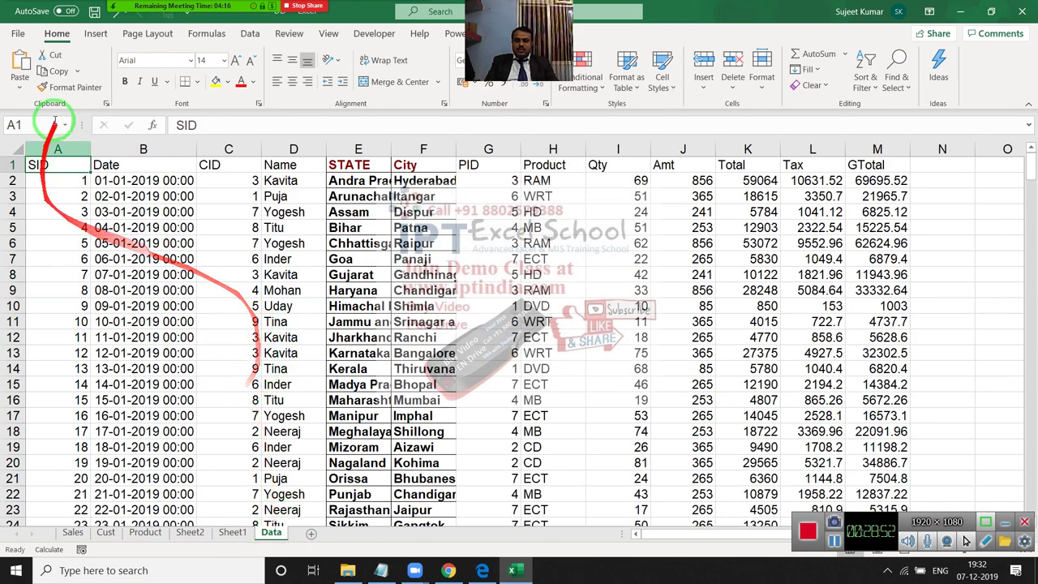
Step: Insert a PivotTable from the Data sheet's sales table onto a new worksheet
left_click(97, 34)
left_click(25, 69)
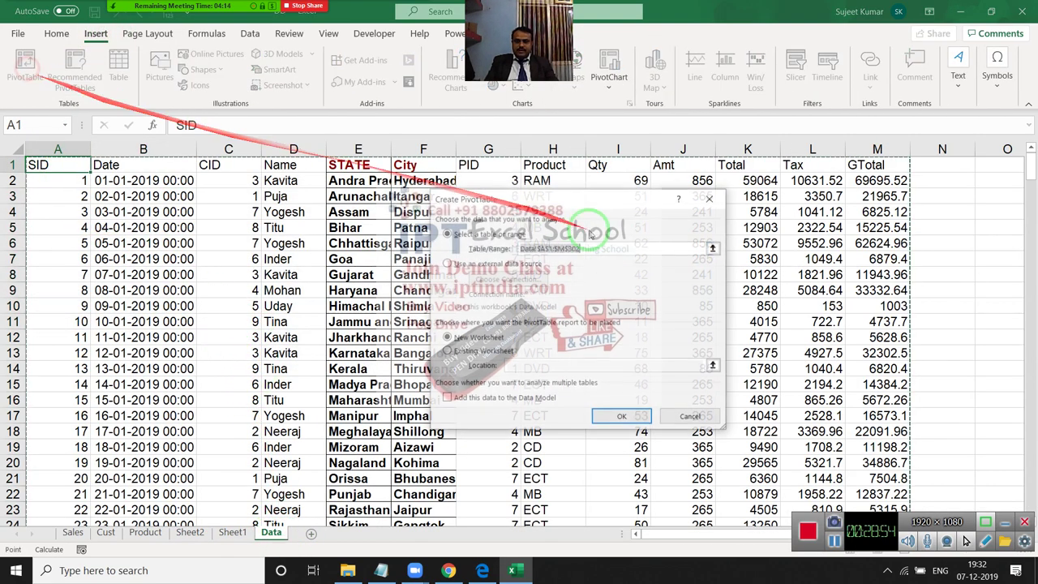
left_click(622, 416)
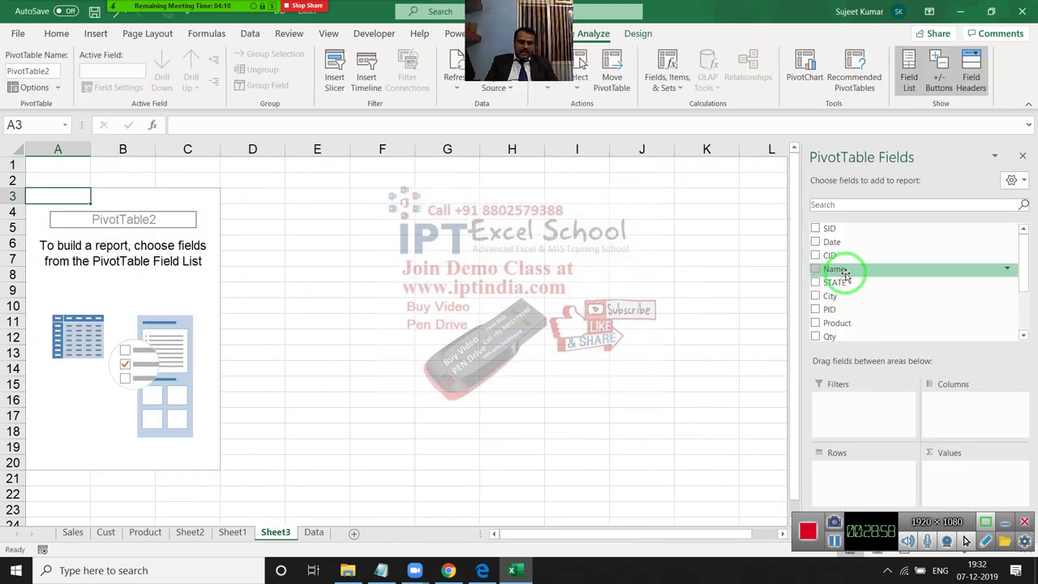
Step: Place Name in Rows, STATE in Columns and Sum of Qty in Values
left_click_drag(852, 278, 862, 468)
mouse_move(835, 283)
left_mouse_down()
mouse_move(899, 335)
mouse_move(945, 409)
left_mouse_up()
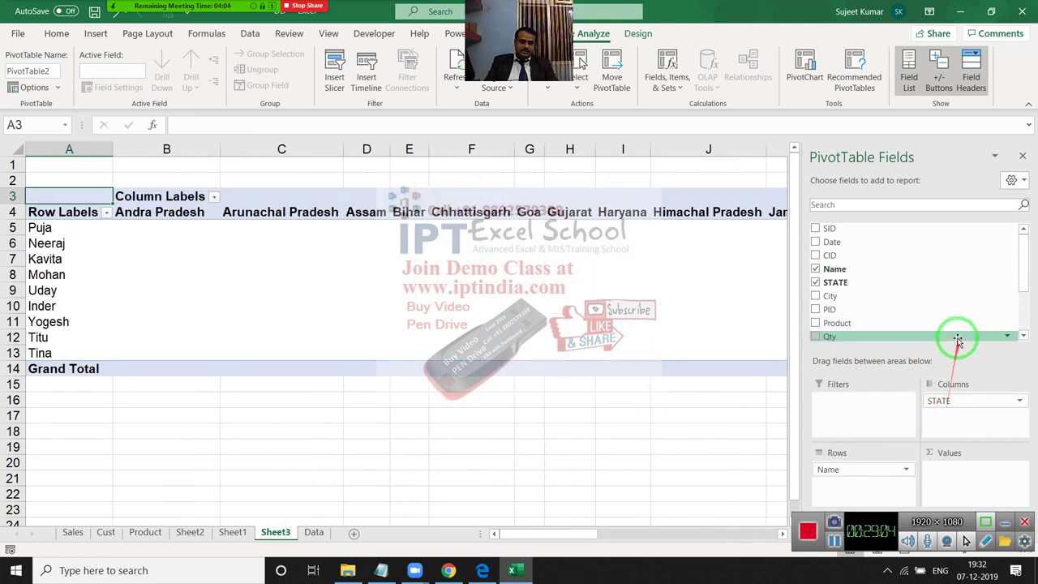
scroll(1019, 287, "down", 2)
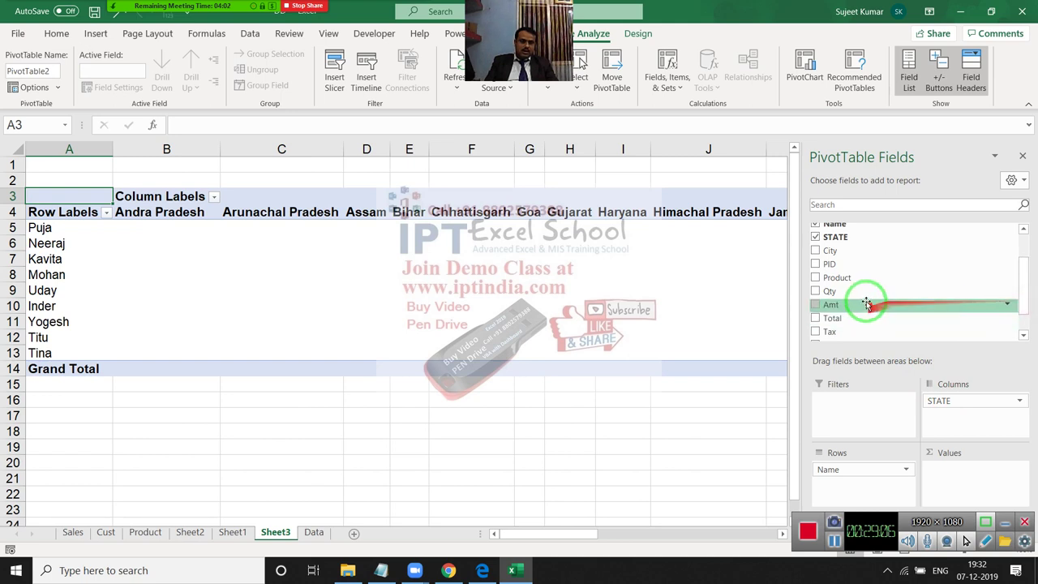
left_click_drag(864, 297, 933, 482)
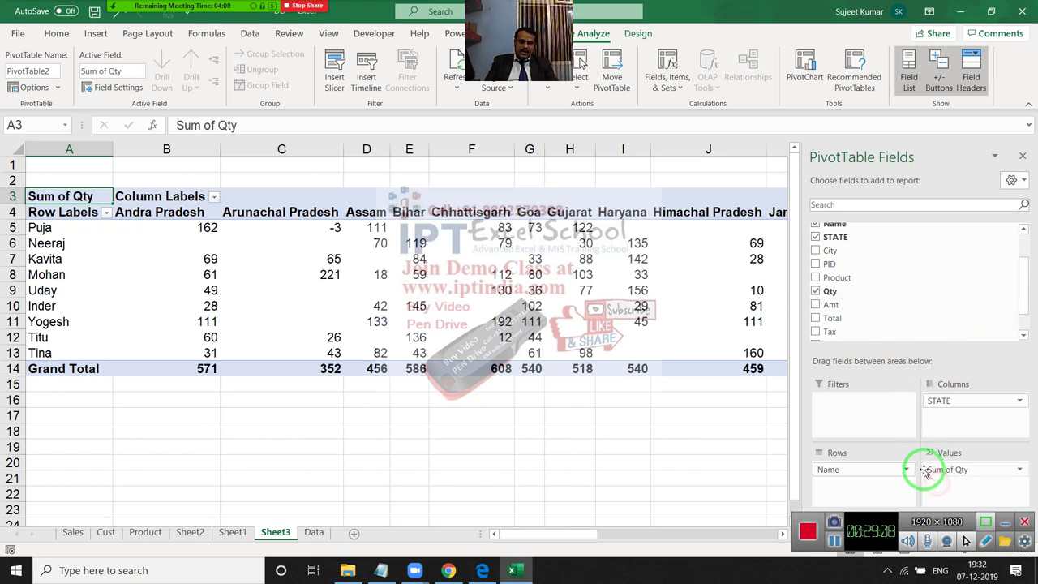
left_click(280, 239)
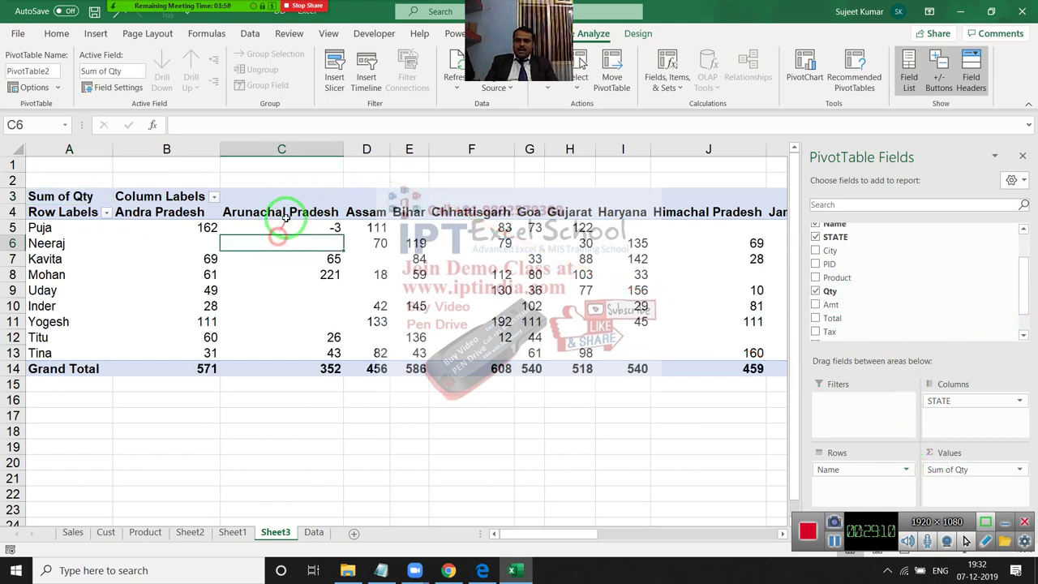
left_click(293, 208)
left_click(291, 198)
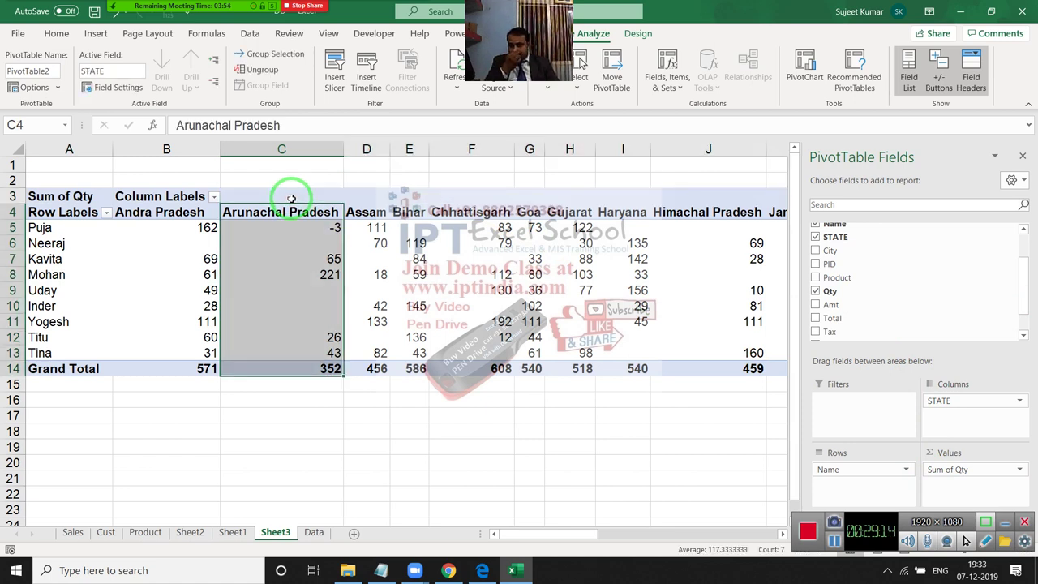
left_click(291, 198)
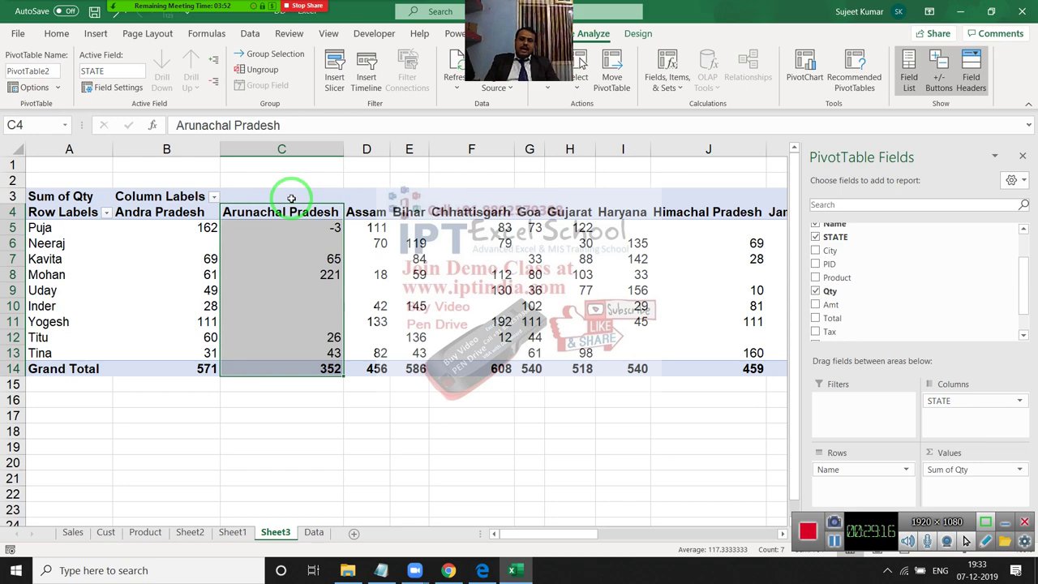
left_click(291, 198)
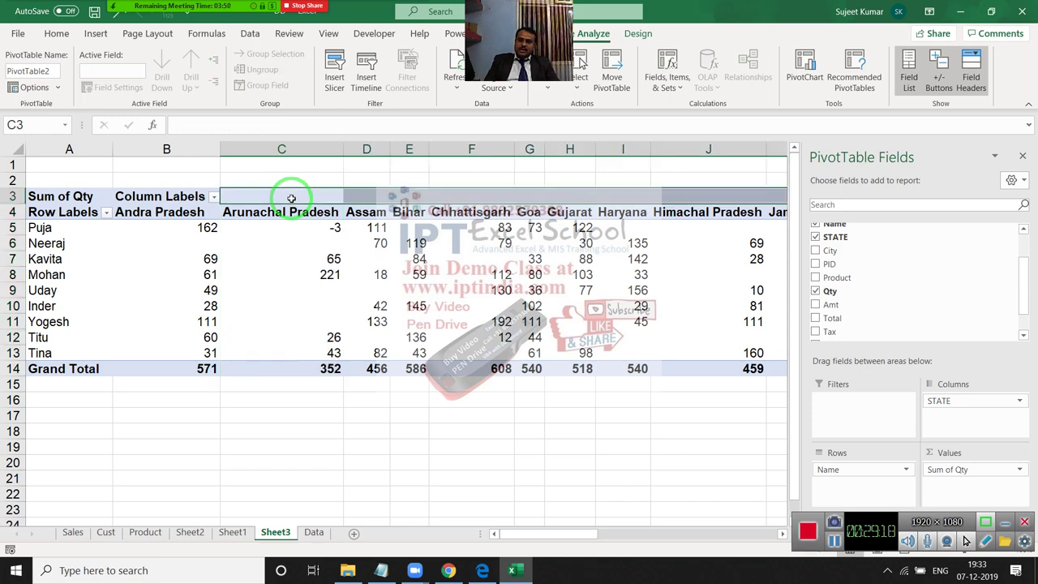
key("Left")
key("Down")
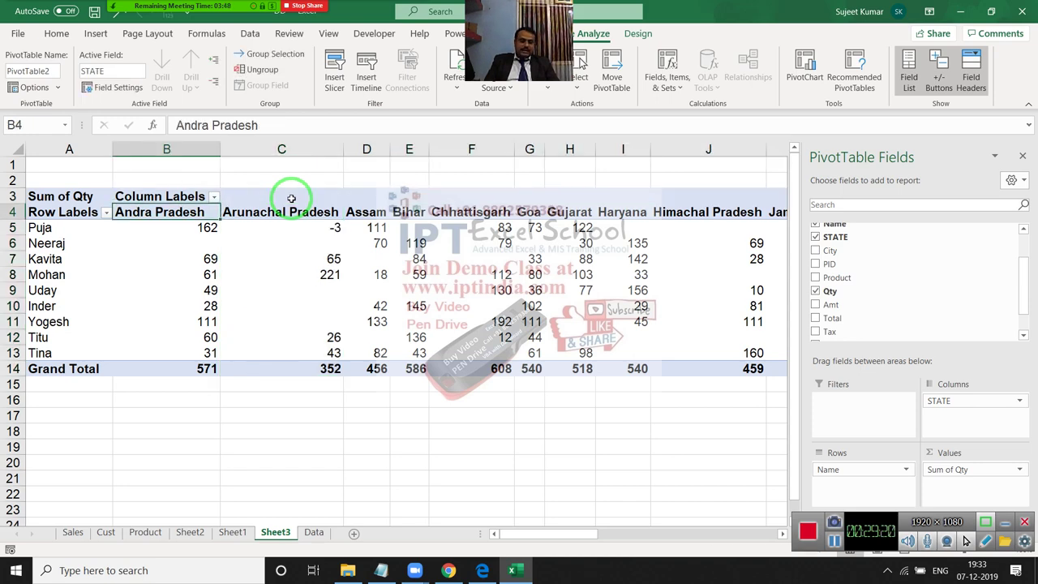
key("ctrl+Right")
key("Left")
key("Left")
key("Left")
key("Left")
key("Left")
key("Left")
key("Left")
key("Left")
key("Left")
key("Left")
key("Left")
key("Left")
key("Left")
key("Left")
key("Left")
key("Left")
key("ctrl+Right")
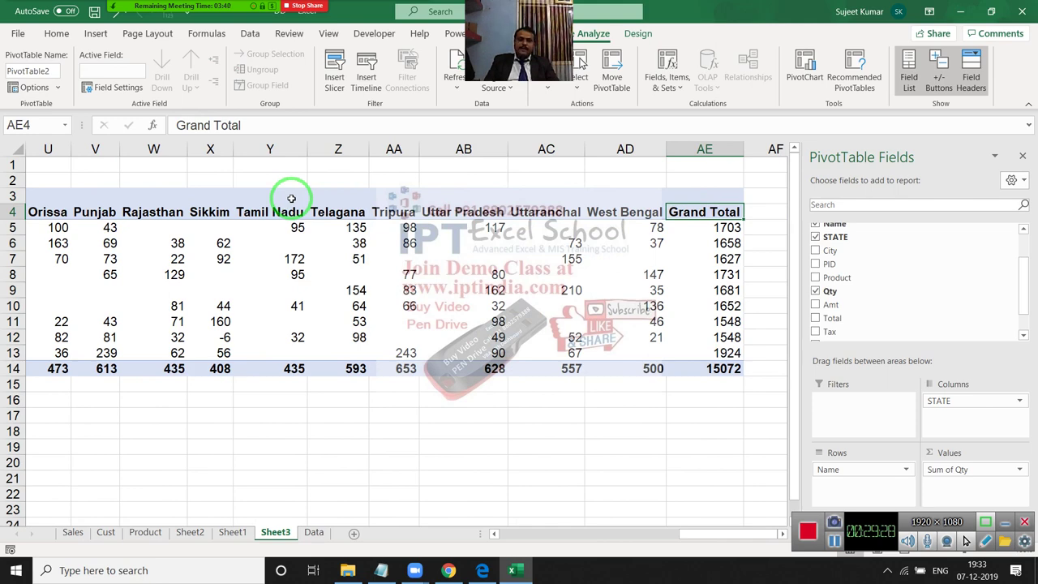
key("Right")
key("ctrl+Right")
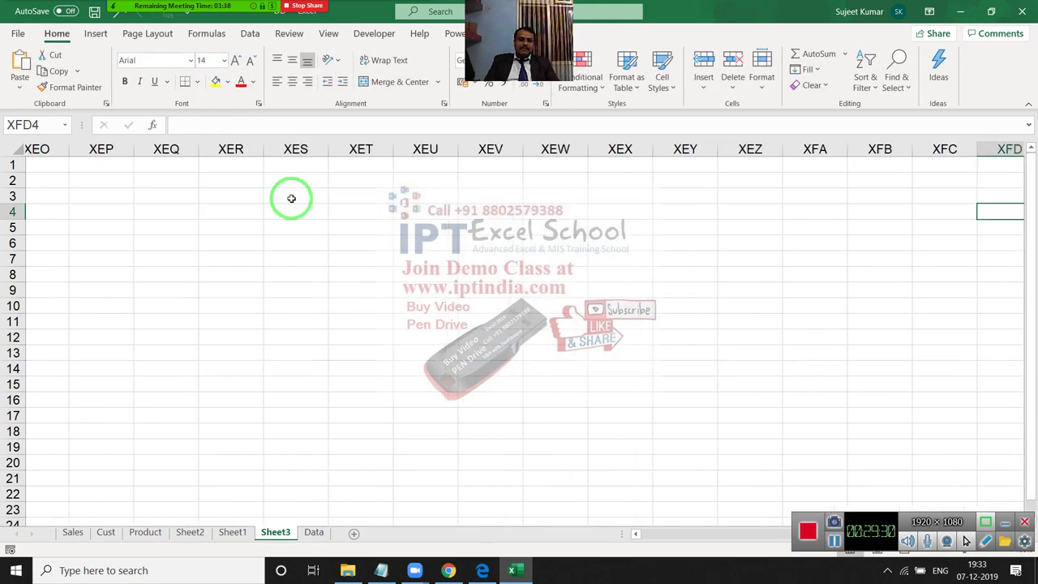
key("ctrl+Left")
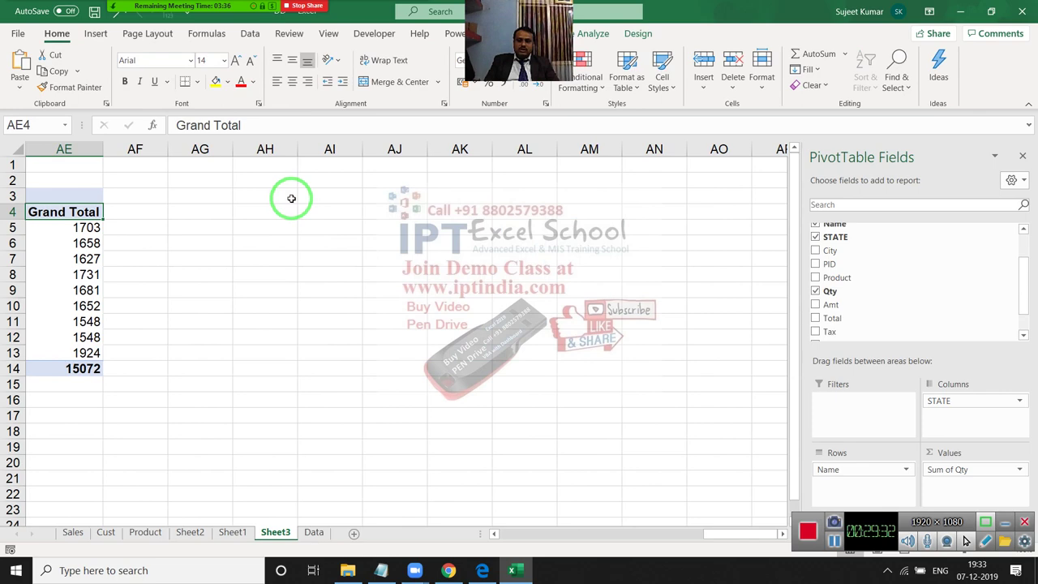
key("ctrl+Left")
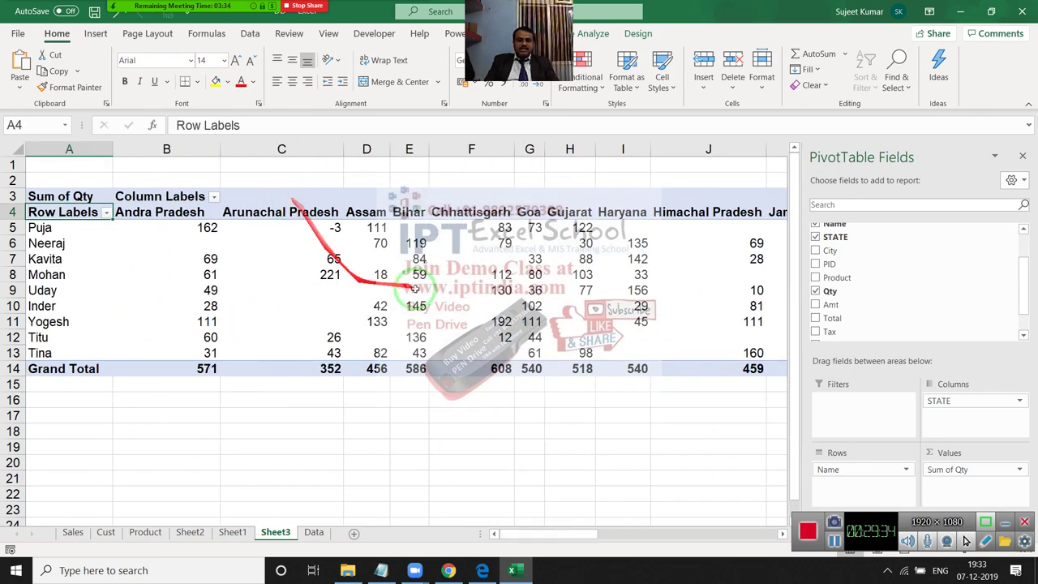
left_click_drag(950, 398, 867, 489)
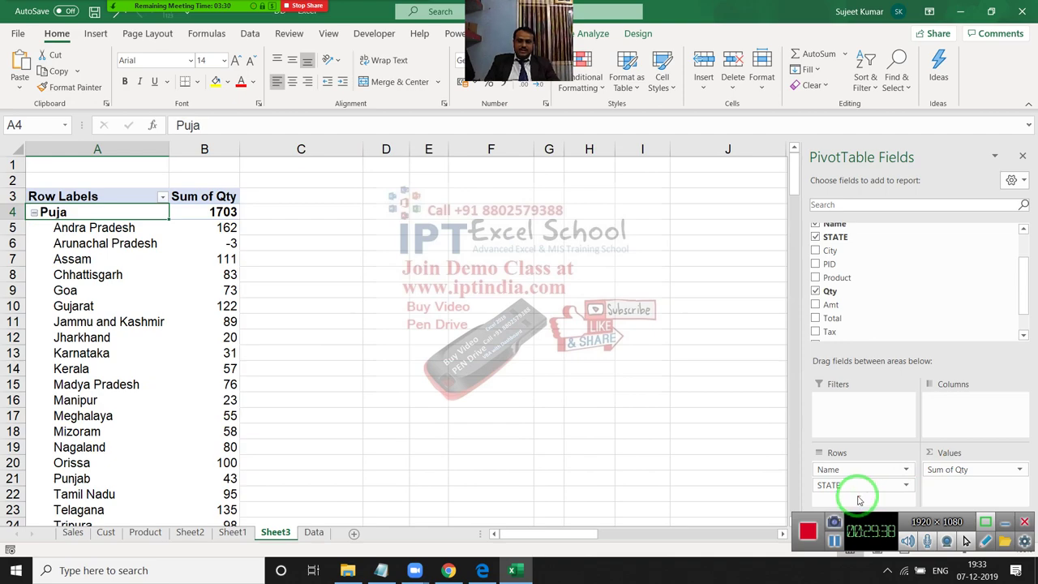
Step: Scroll through the Sheet3 pivot's per-name state rows and Sum of Qty figures
scroll(179, 394, "down", 4)
scroll(179, 394, "down", 4)
scroll(179, 394, "down", 7)
scroll(179, 394, "down", 6)
scroll(179, 394, "down", 5)
scroll(180, 394, "down", 4)
scroll(180, 394, "down", 10)
scroll(180, 394, "down", 4)
scroll(181, 394, "down", 4)
scroll(181, 394, "down", 10)
scroll(181, 393, "down", 4)
scroll(182, 393, "up", 8)
scroll(182, 391, "up", 7)
scroll(183, 391, "up", 15)
scroll(183, 390, "up", 7)
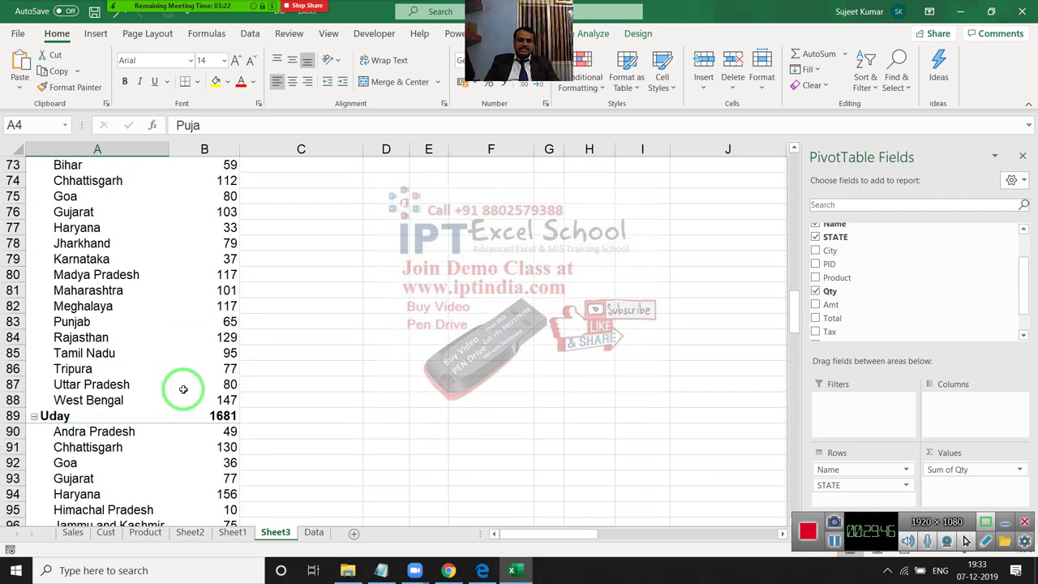
scroll(184, 390, "up", 6)
scroll(183, 388, "up", 7)
scroll(183, 389, "up", 6)
scroll(184, 387, "up", 5)
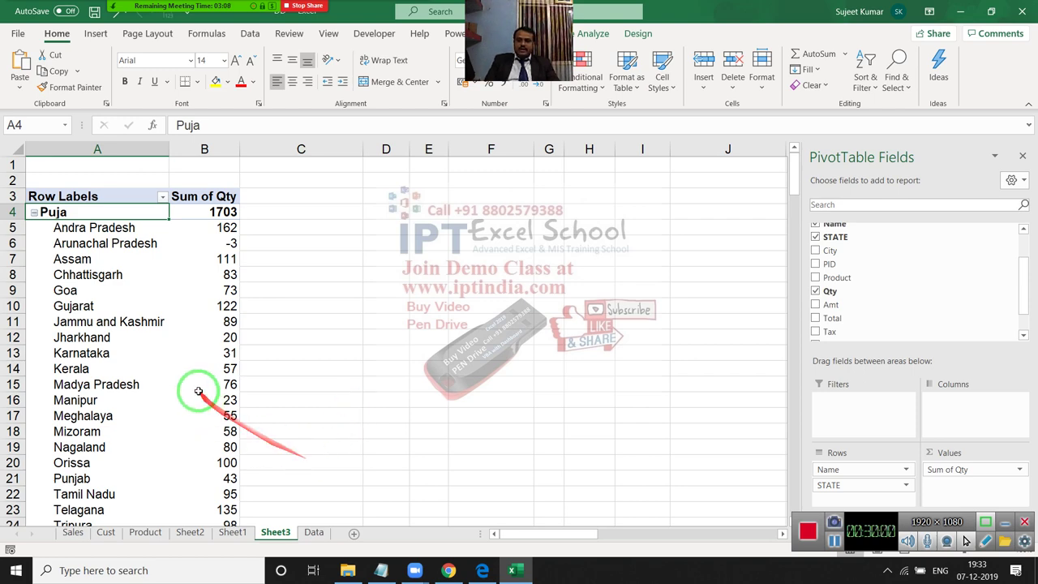
scroll(201, 391, "down", 2)
scroll(200, 389, "down", 2)
scroll(199, 387, "up", 4)
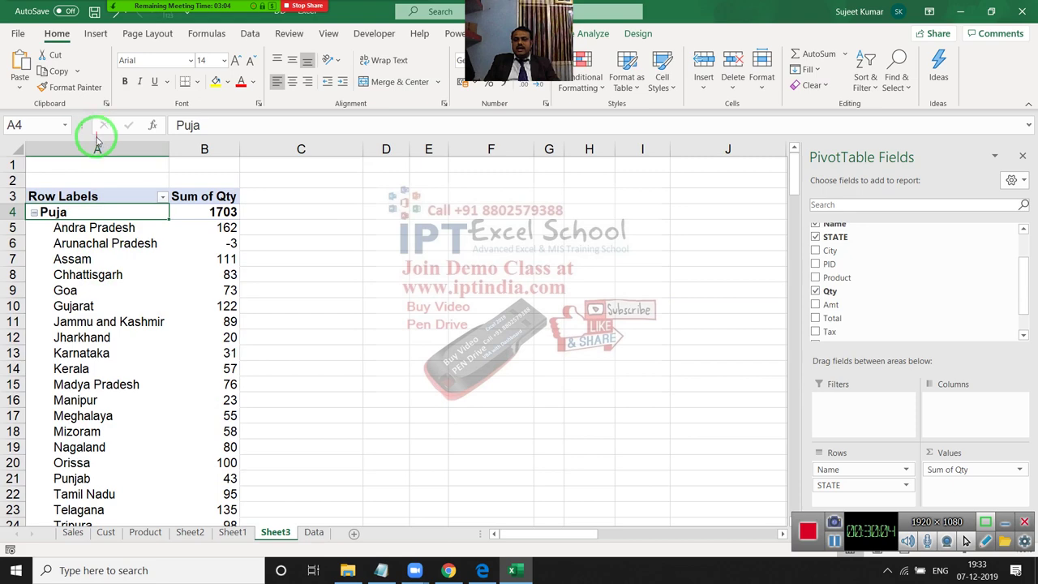
Step: Select the pivot's label and value columns, then select column A and open its context menu
left_click_drag(92, 150, 189, 162)
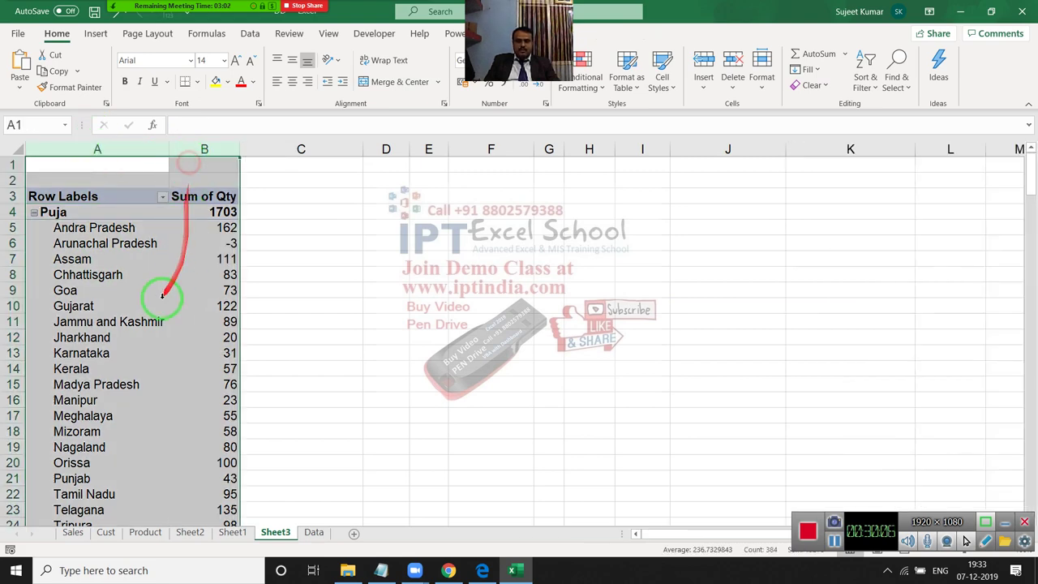
left_click(155, 302)
left_click(143, 264)
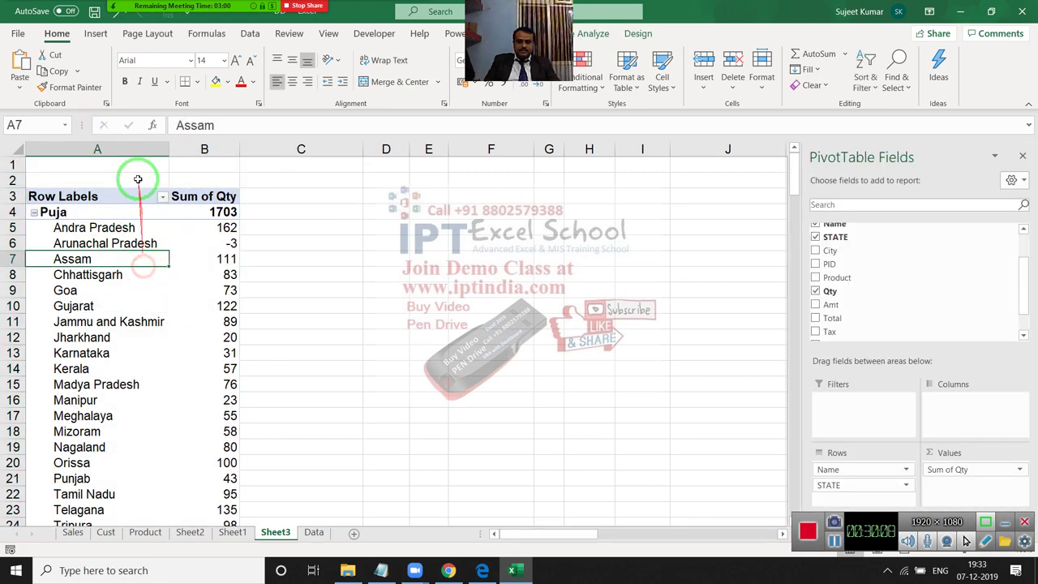
left_click(127, 150)
right_click(127, 150)
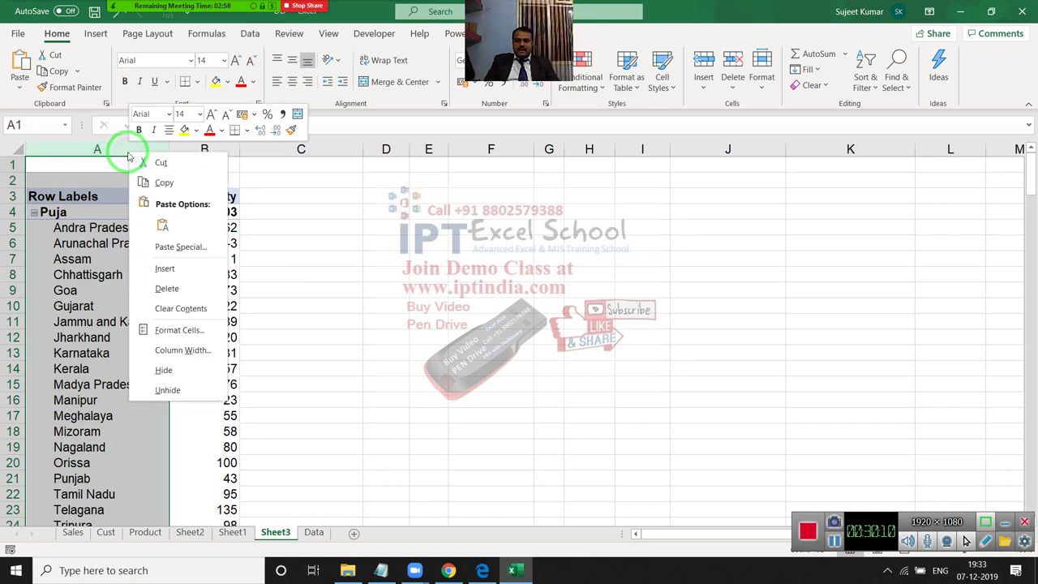
Step: Switch the Sheet3 pivot's Report Layout to Show in Tabular Form
left_click(92, 298)
left_click(92, 302)
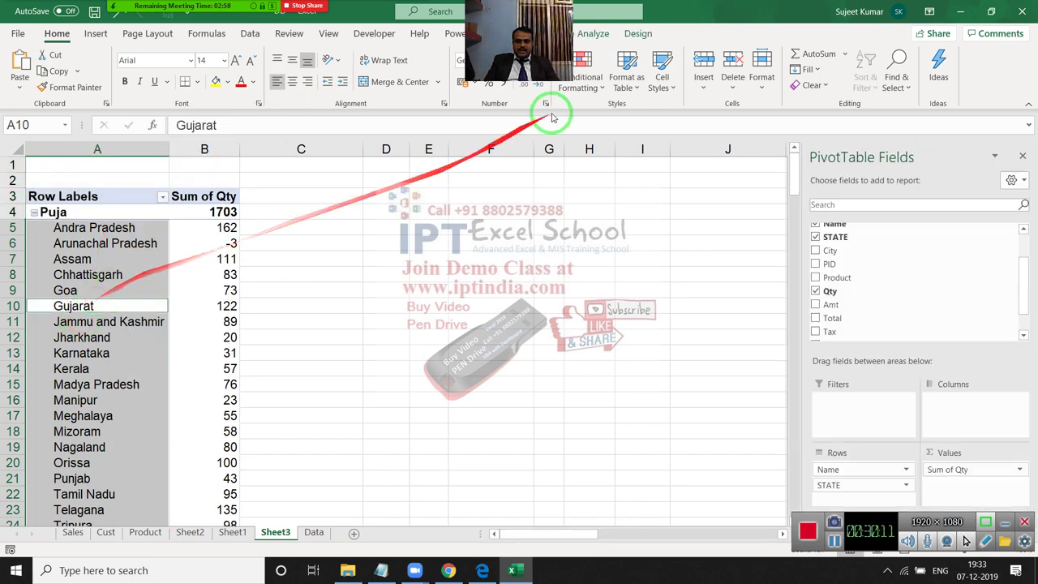
left_click(636, 33)
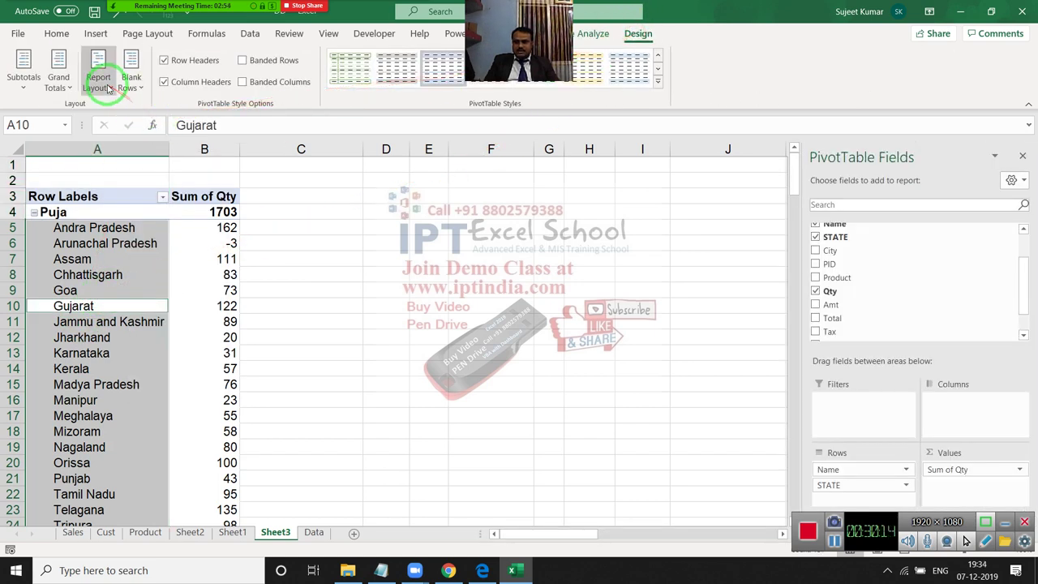
left_click(98, 81)
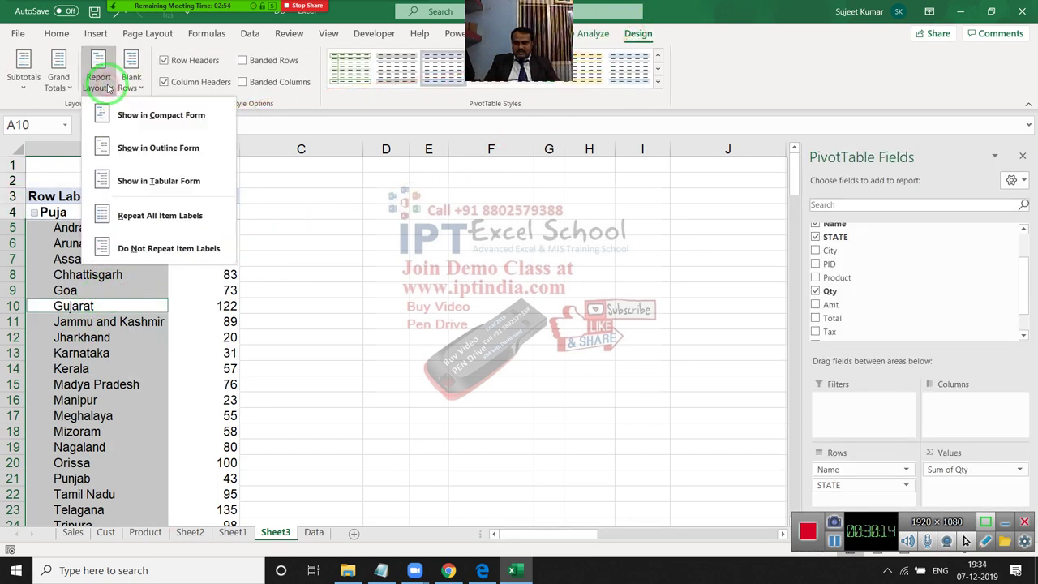
left_click(146, 182)
Step: Select the Andra Pradesh entry and its 162 Sum of Qty in the tabular pivot
scroll(167, 274, "down", 5)
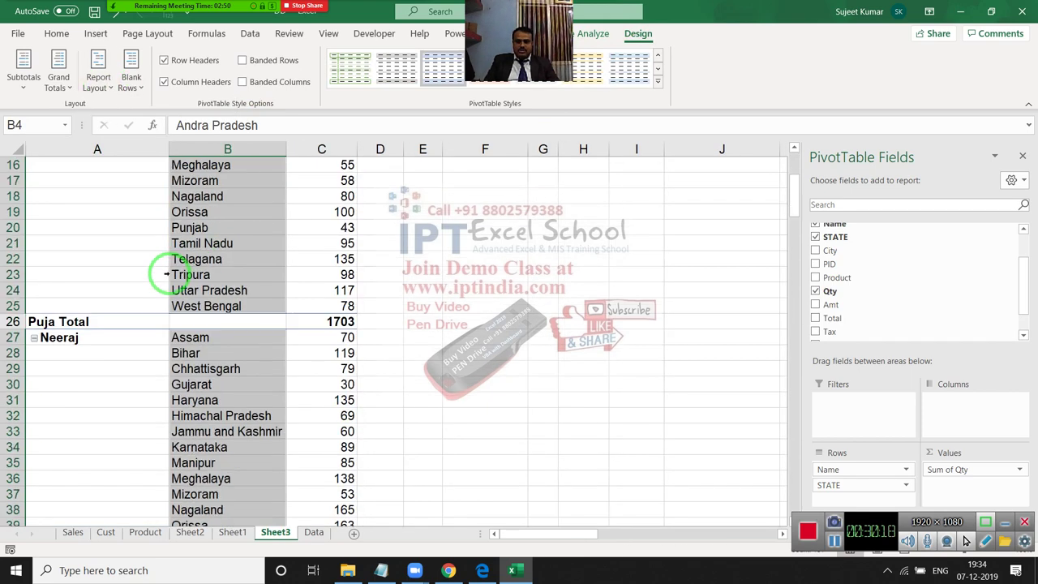
scroll(167, 274, "up", 4)
scroll(166, 274, "up", 1)
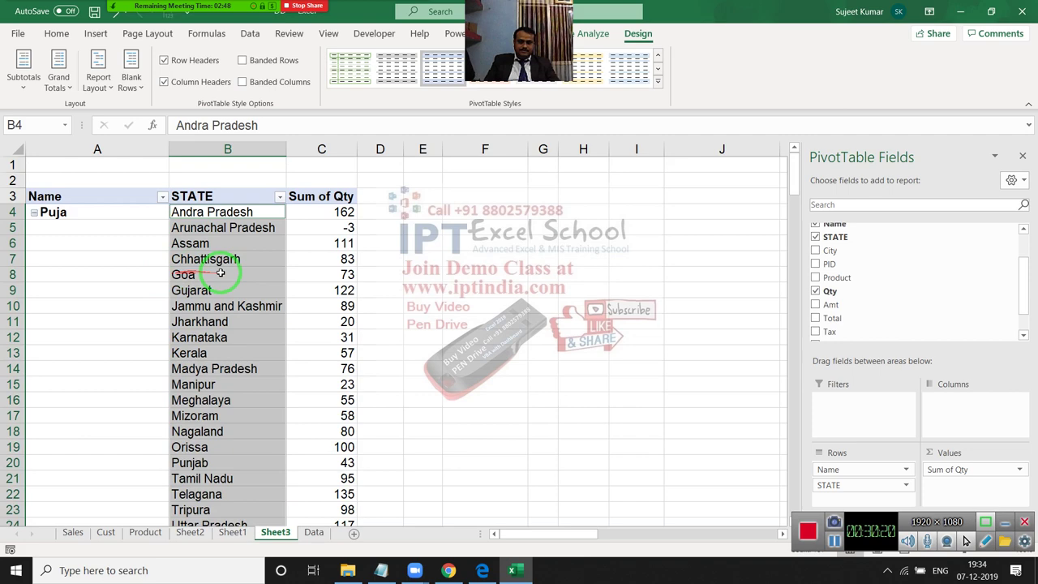
left_click(378, 287)
scroll(286, 404, "down", 5)
scroll(286, 404, "up", 5)
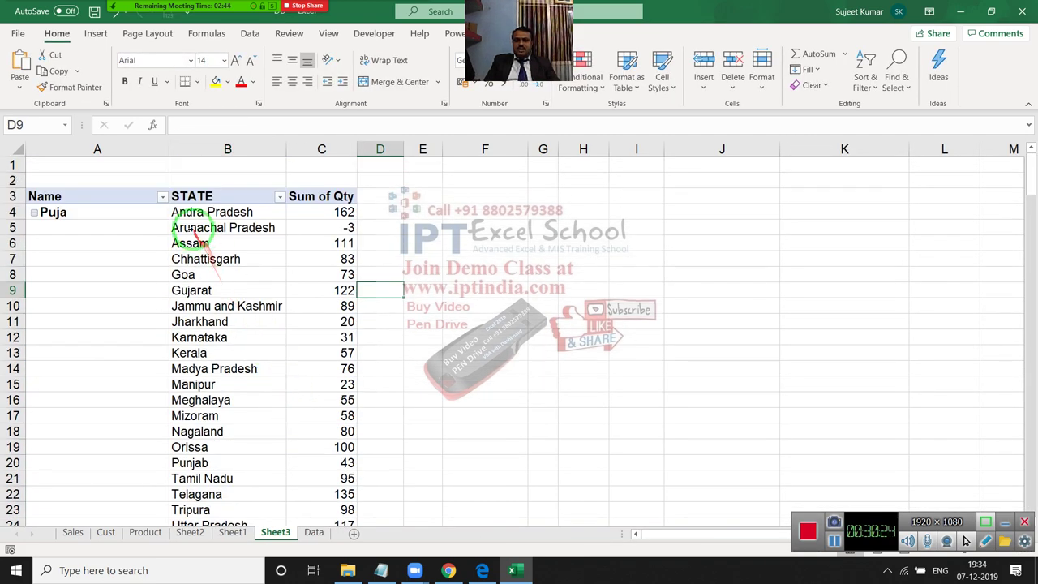
left_click(273, 212)
left_click(340, 213)
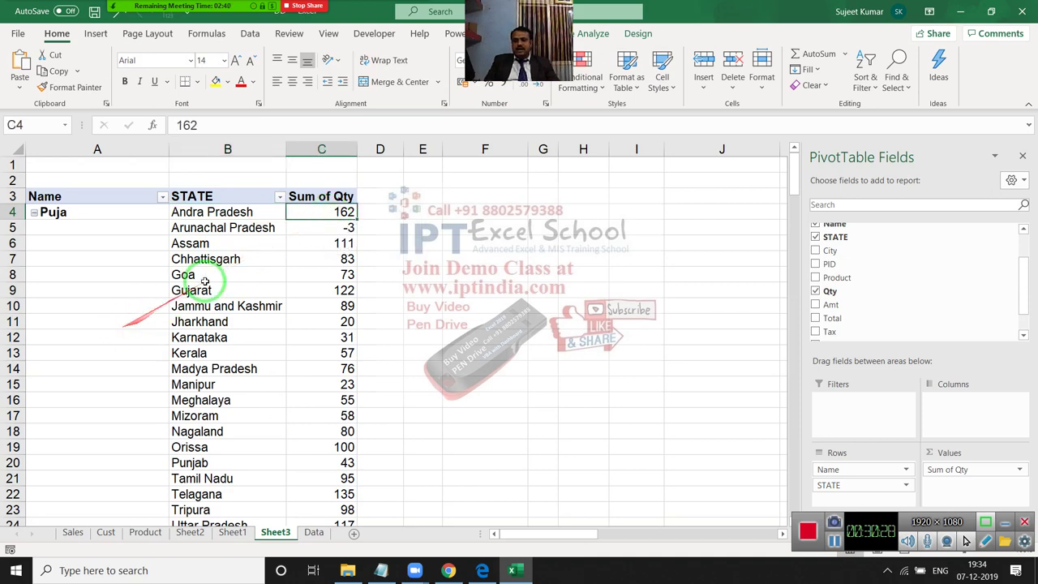
Step: Drill down on the 162 Andra Pradesh total into a new sheet, then review Data and return to Sheet3
double_click(316, 211)
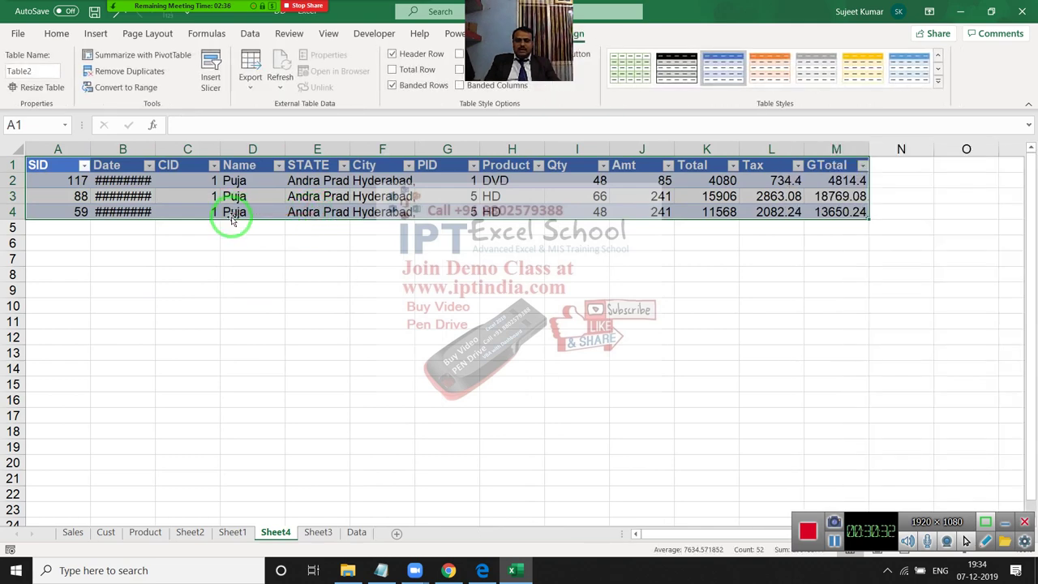
left_click(357, 533)
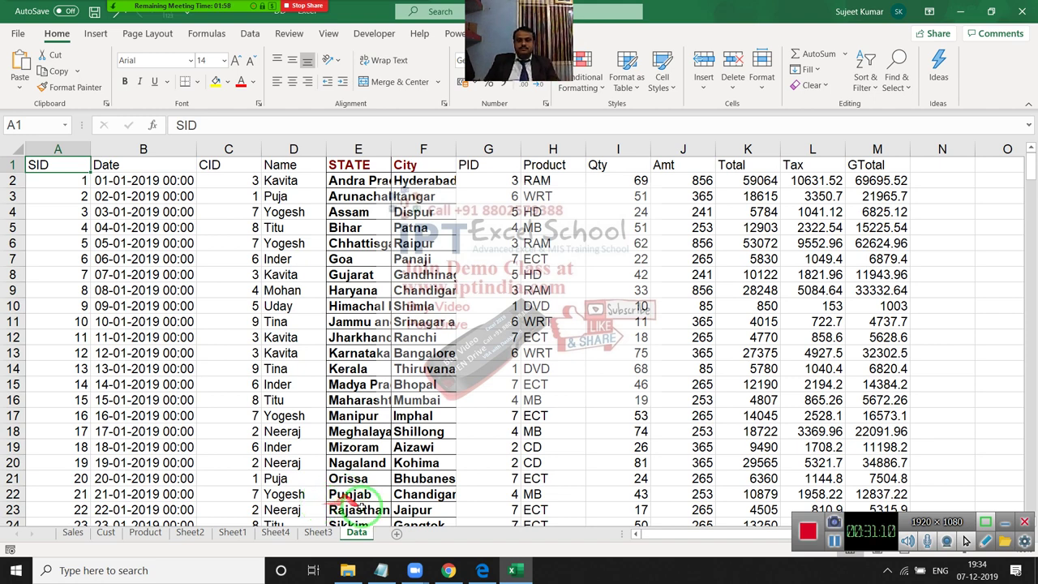
left_click(420, 290)
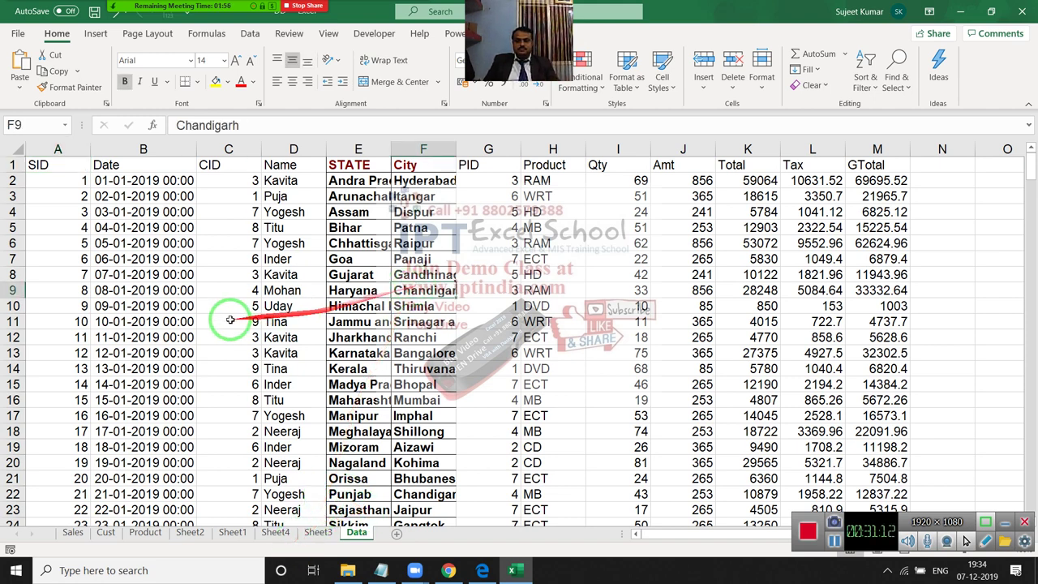
left_click(319, 535)
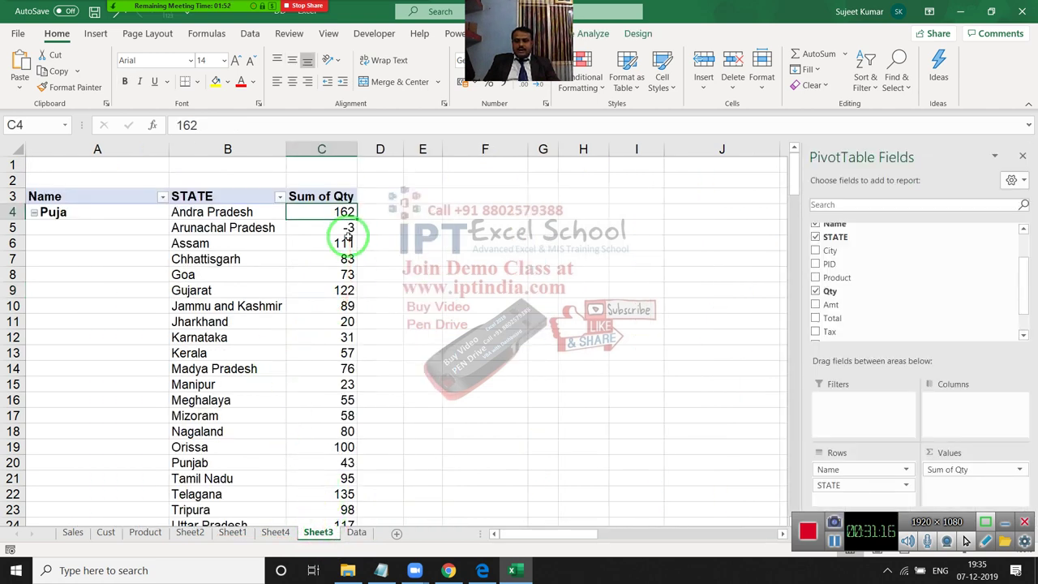
right_click(347, 213)
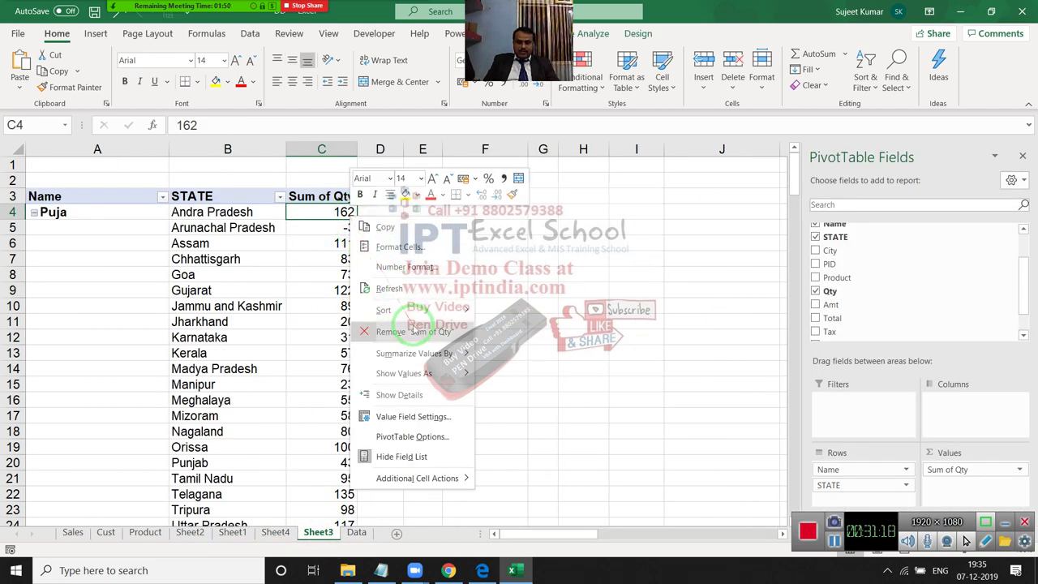
left_click(439, 399)
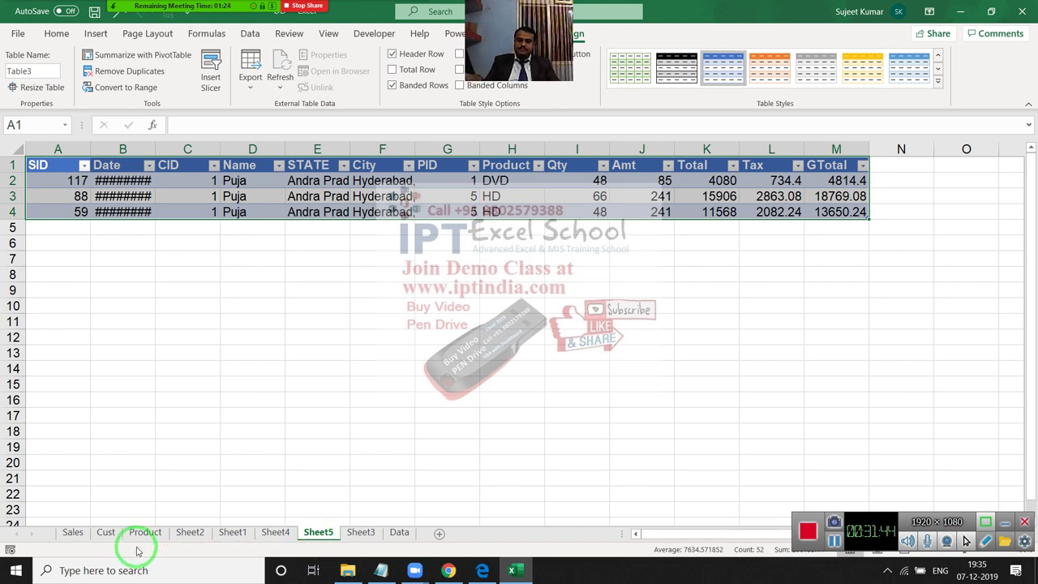
right_click(316, 533)
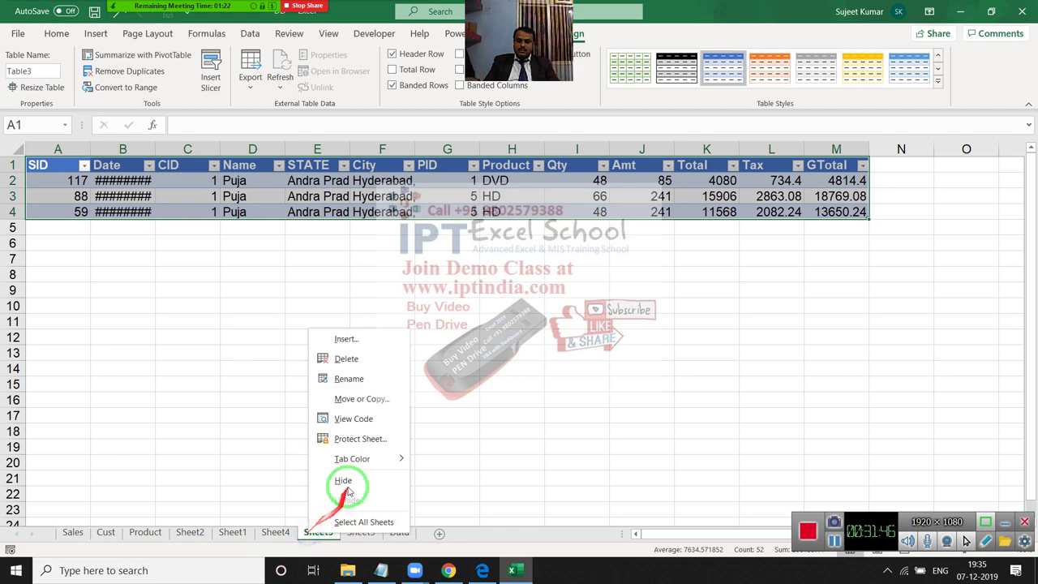
left_click(347, 358)
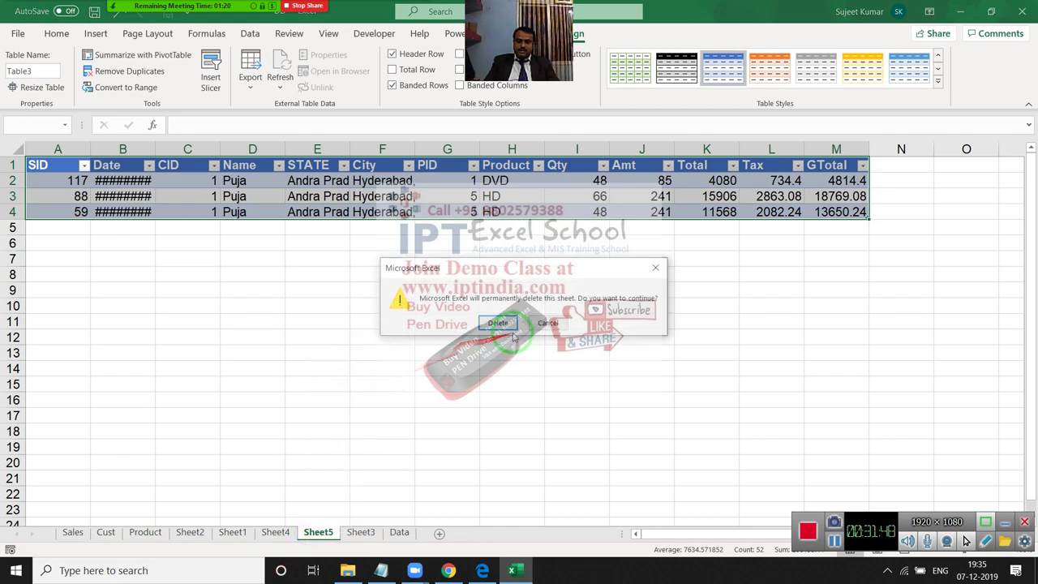
left_click(498, 324)
scroll(203, 389, "down", 4)
Step: Select the pivot's Name cells, from the blank A9:A18 to the full A4:A25 block
scroll(197, 382, "up", 2)
scroll(154, 403, "up", 2)
scroll(138, 394, "up", 1)
scroll(146, 366, "down", 2)
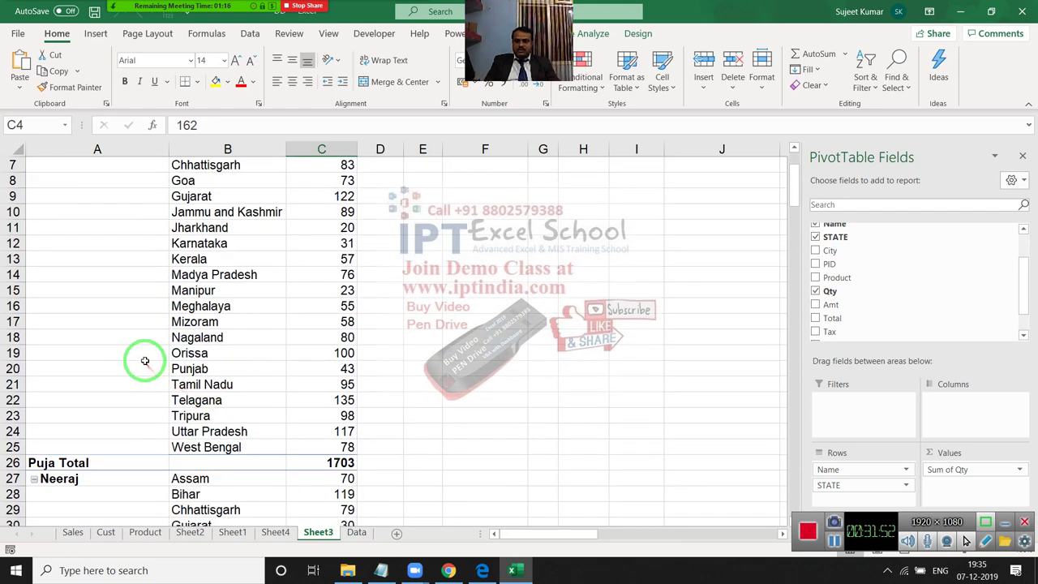
left_click_drag(98, 196, 97, 338)
scroll(114, 402, "up", 2)
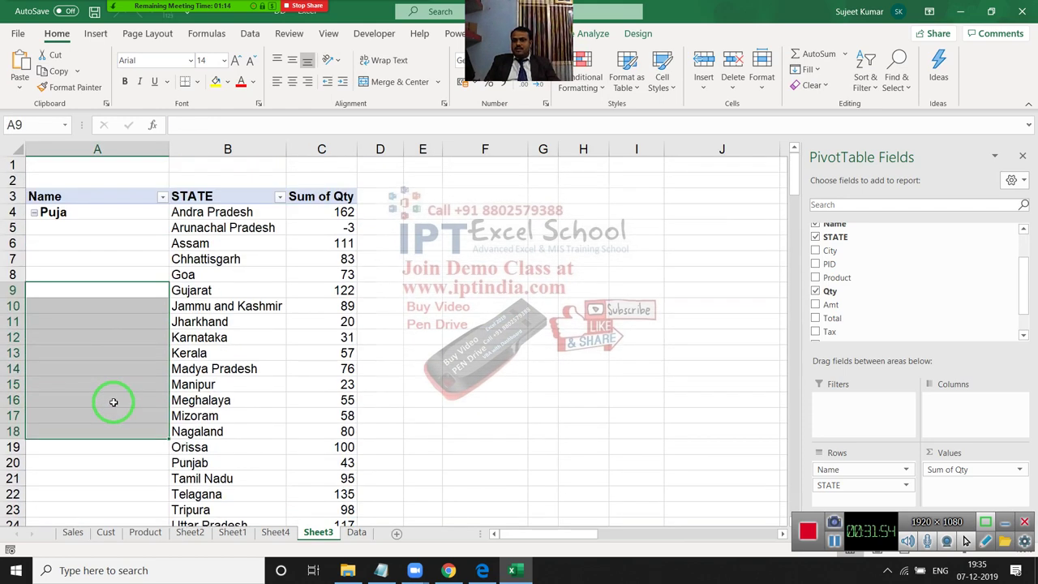
left_click(87, 211)
left_click_drag(87, 212, 102, 401)
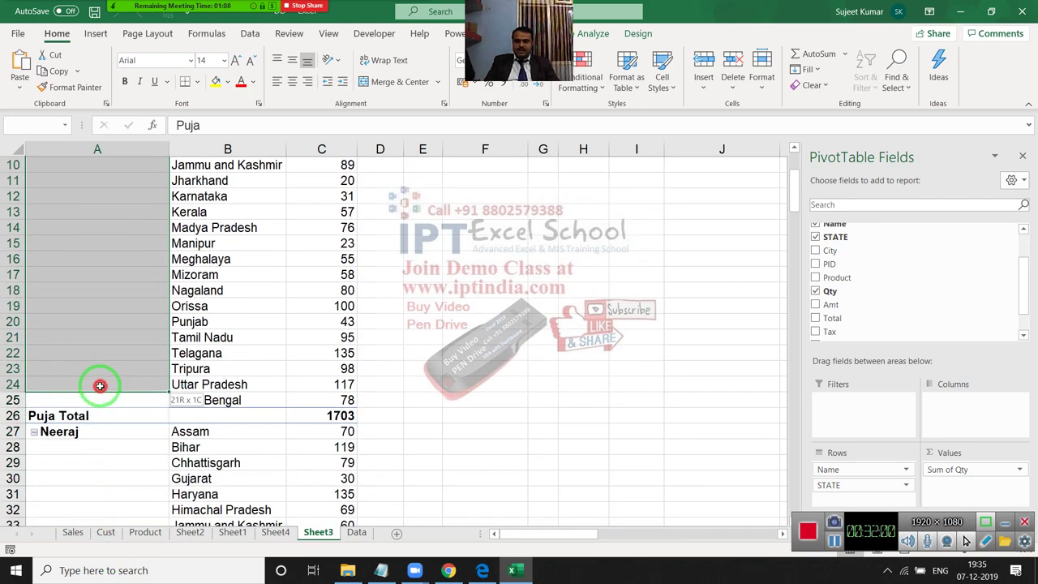
left_click_drag(102, 401, 98, 389)
scroll(51, 514, "up", 3)
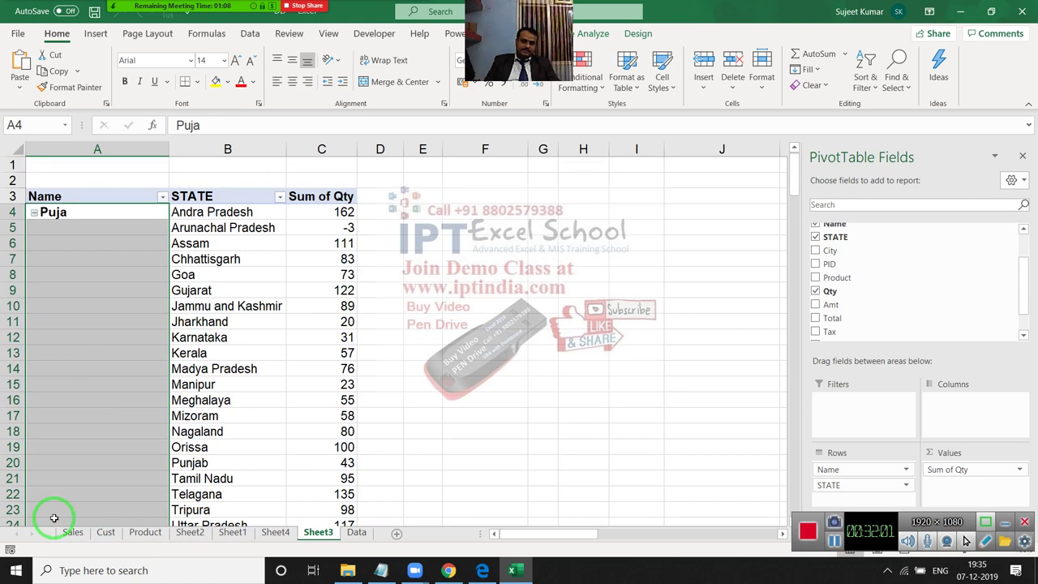
left_click(134, 367)
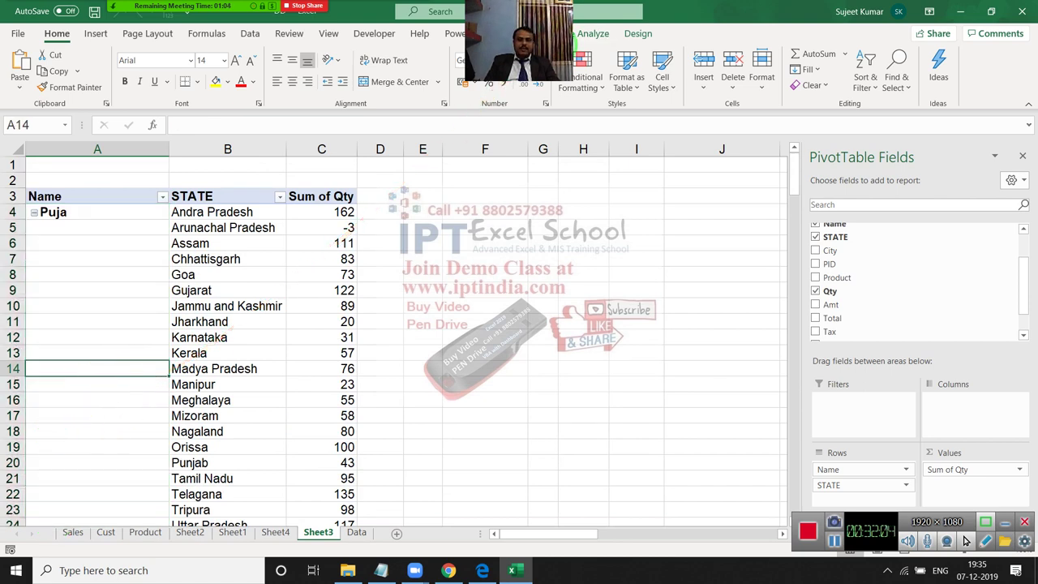
Step: Set the pivot's Report Layout to Repeat All Item Labels so each row shows its name
left_click(637, 34)
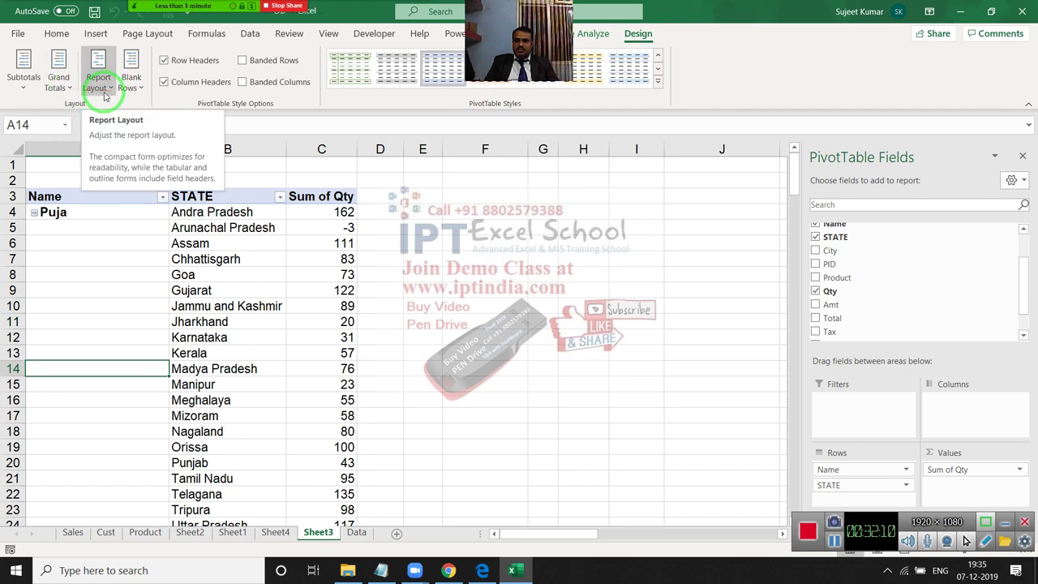
left_click(103, 90)
left_click(136, 213)
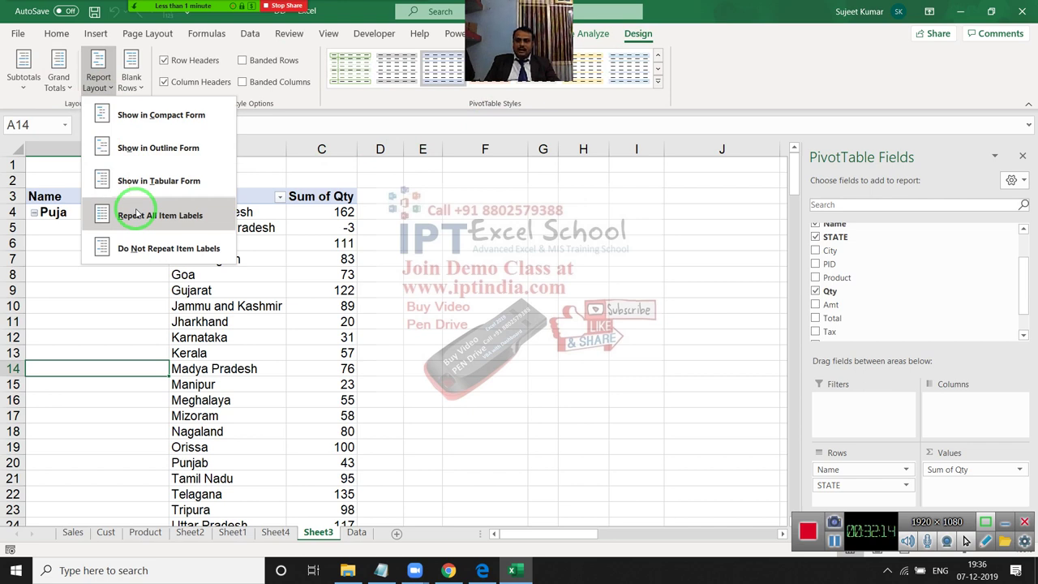
left_click(138, 214)
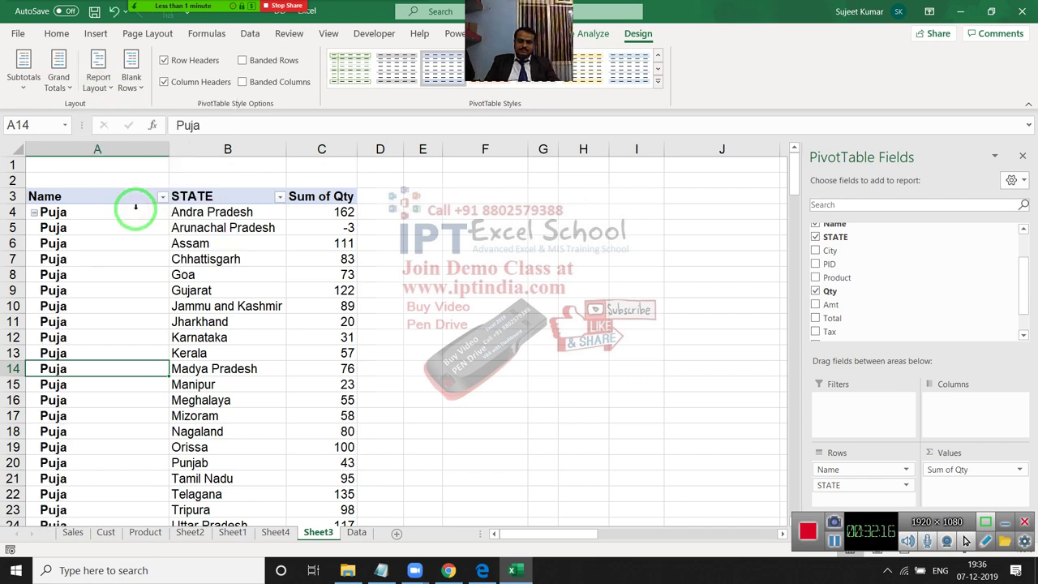